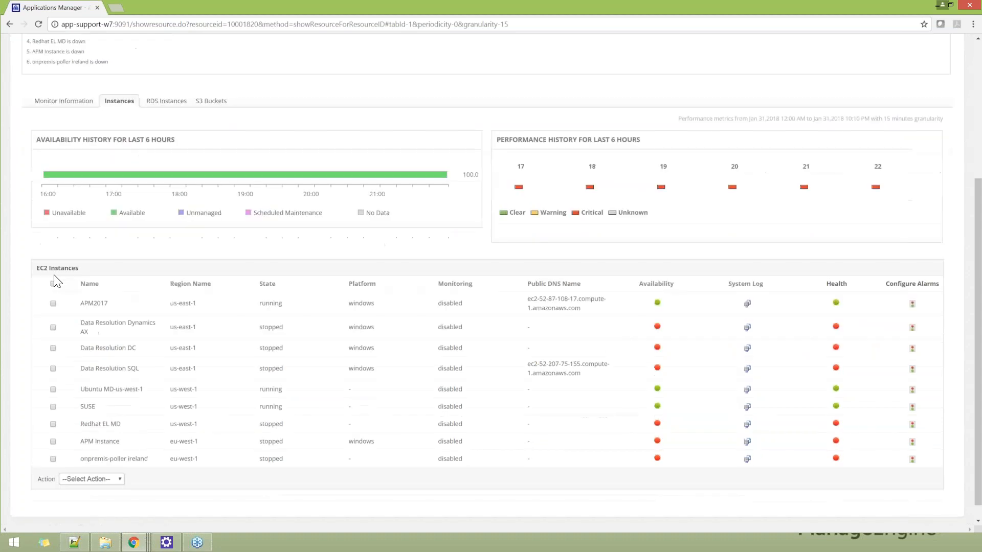
Step: Open the APM2017 EC2 instance monitor and review its CPU utilization, network traffic and disk I/O charts
triple_click(205, 101)
click(104, 247)
click(95, 304)
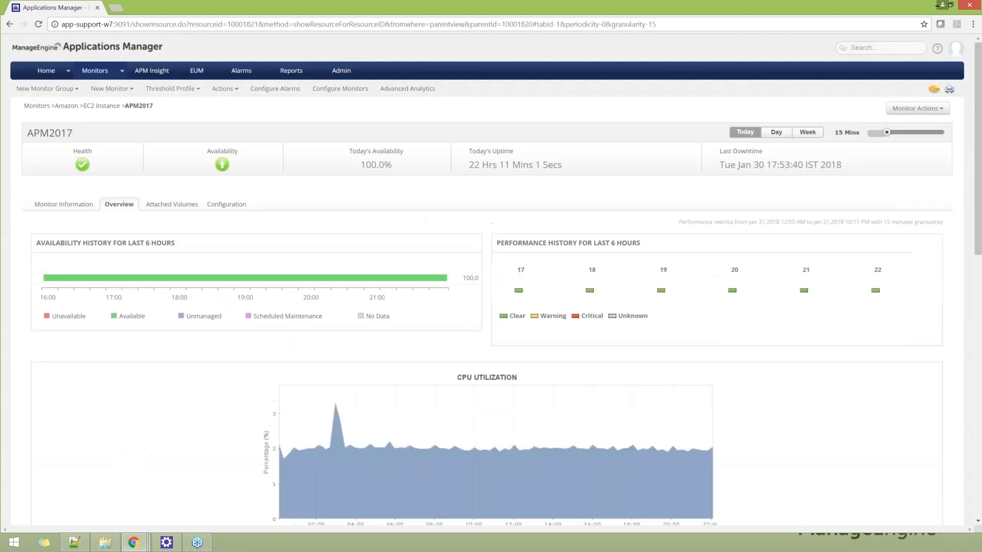
scroll(214, 315, down, 1)
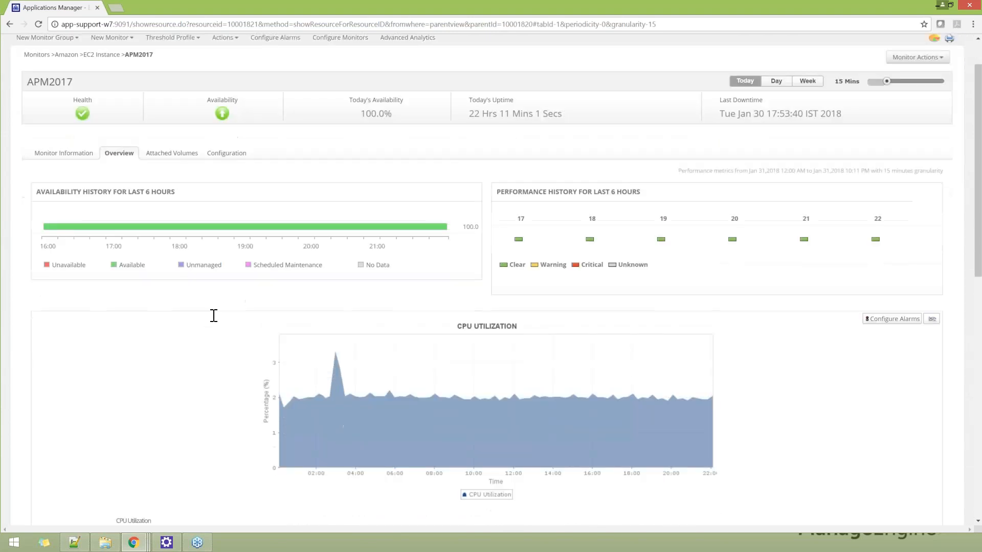
scroll(323, 369, down, 4)
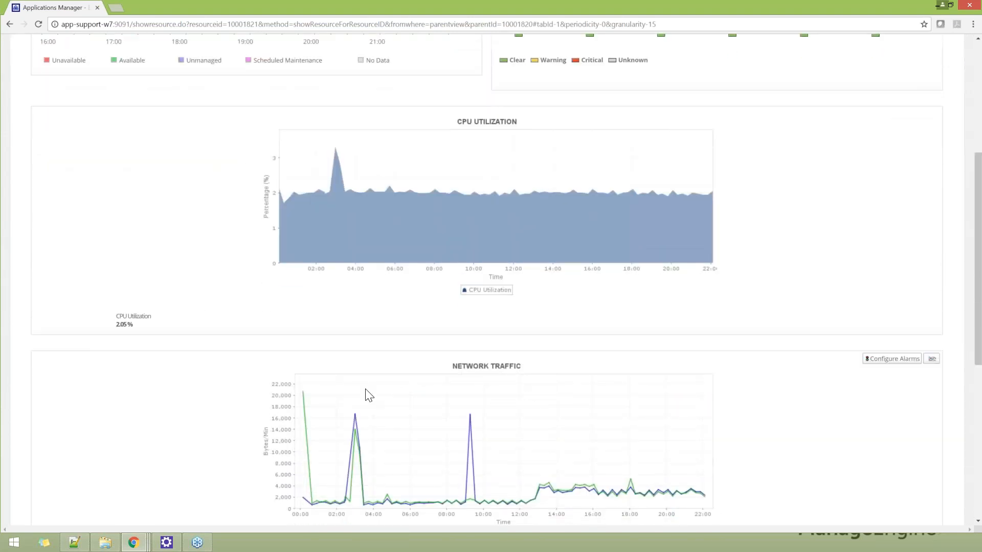
scroll(369, 395, down, 4)
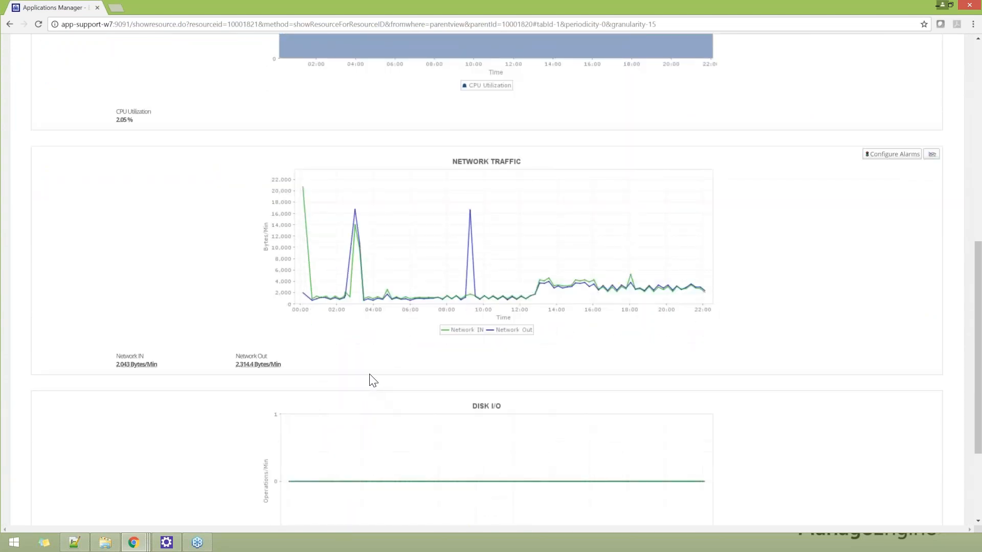
scroll(369, 375, up, 9)
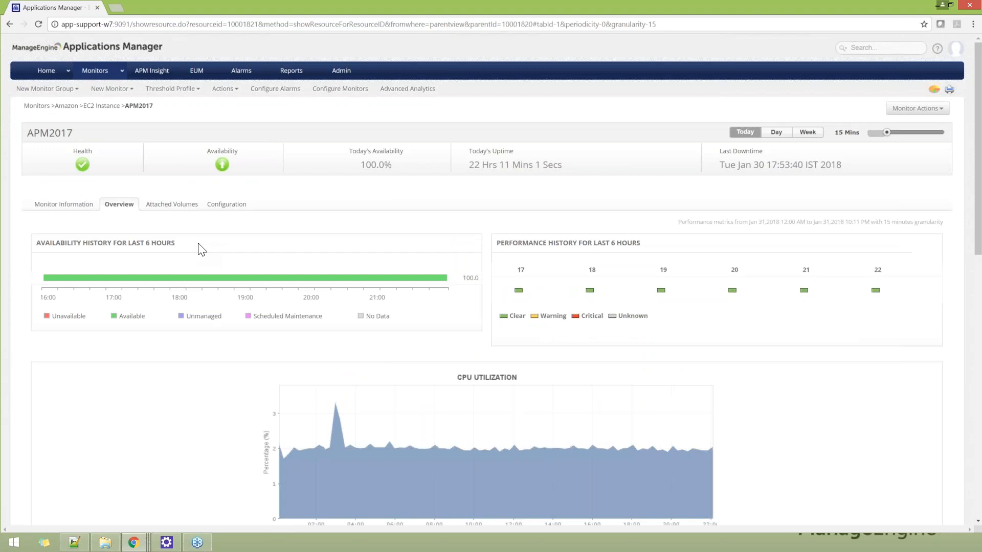
Step: Open the ESXI host monitor from the VMware ESX/ESXi category and review its utilization charts and virtual machines
click(95, 72)
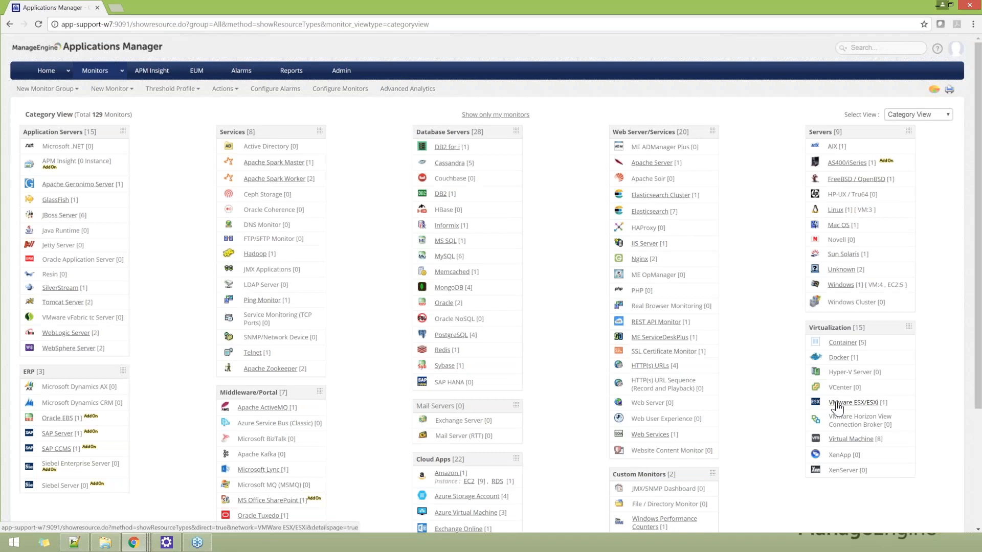
click(837, 404)
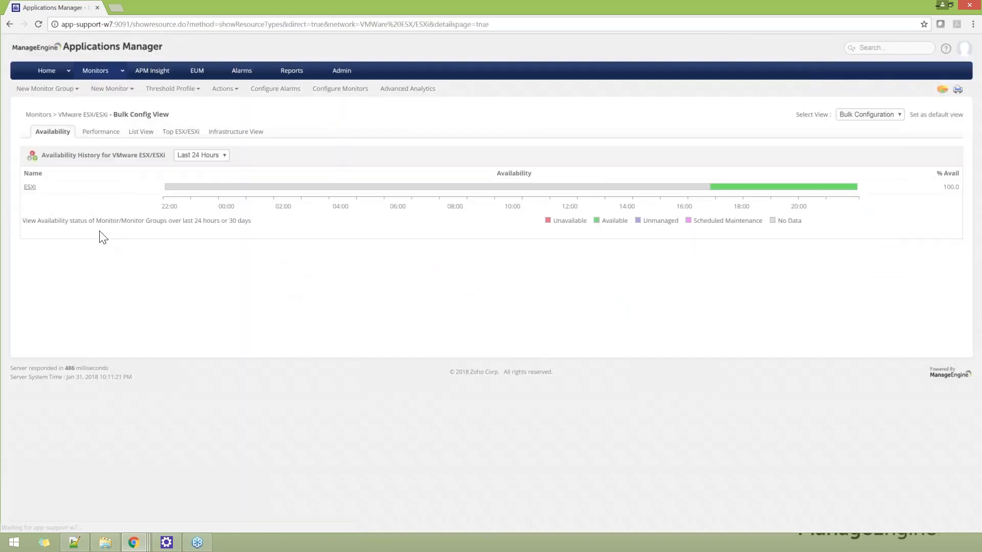
click(29, 187)
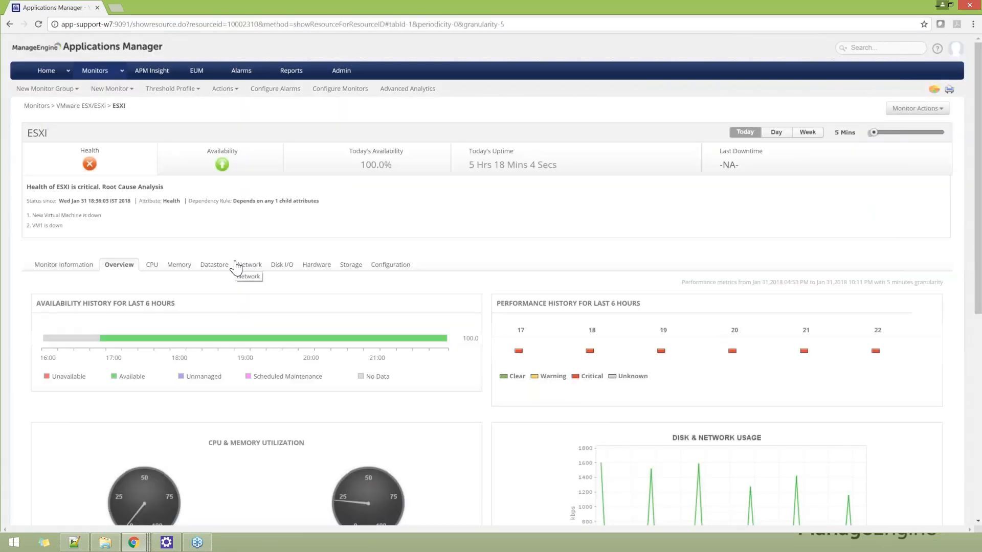
scroll(236, 266, down, 6)
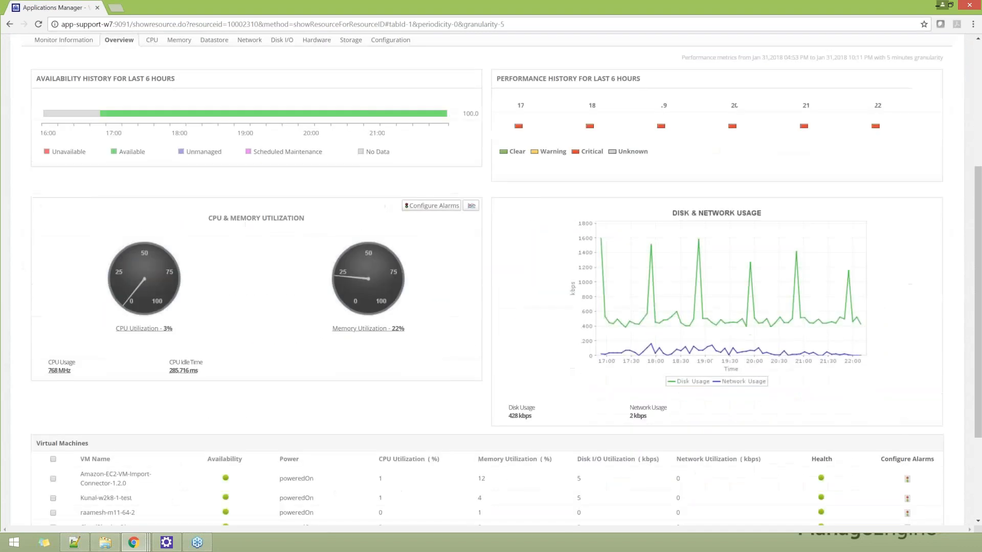
scroll(210, 311, down, 1)
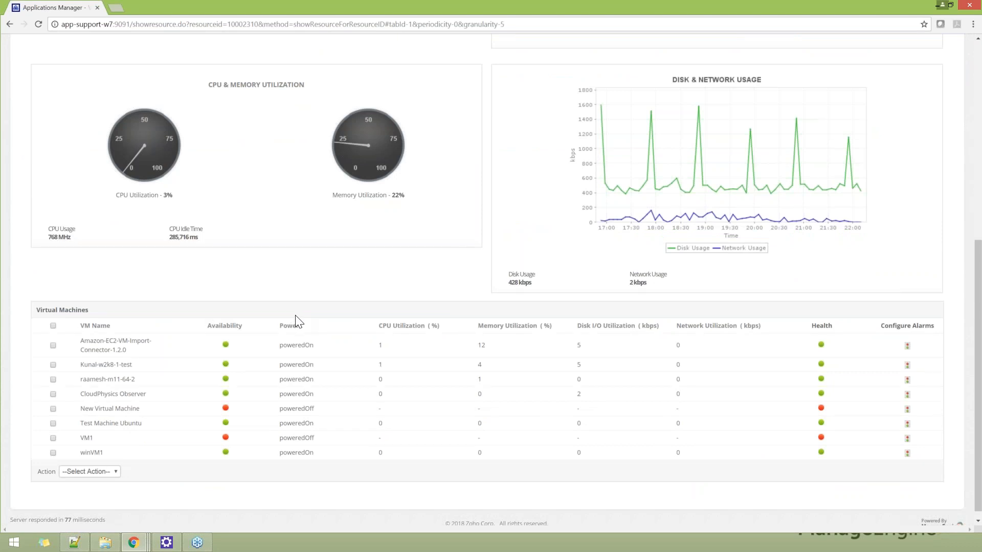
scroll(274, 324, up, 5)
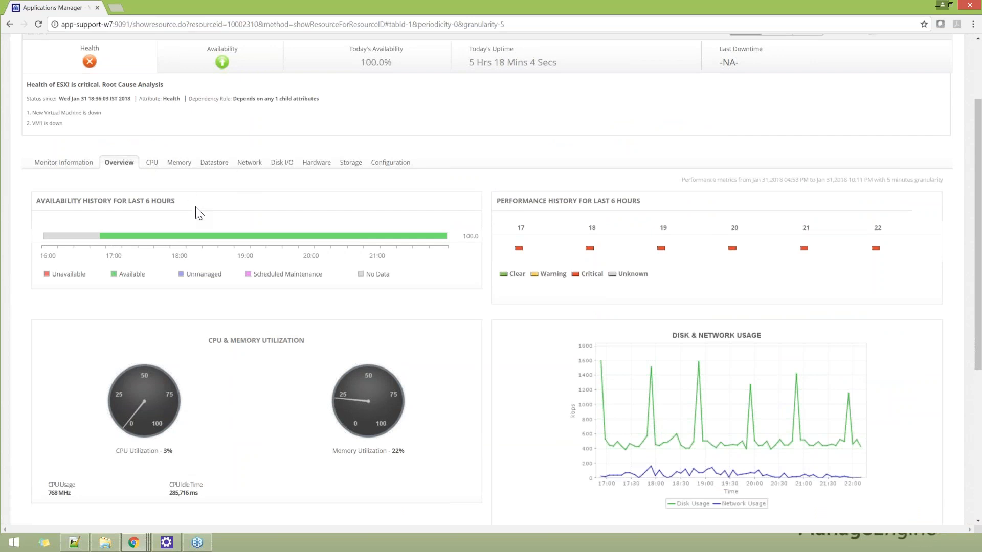
scroll(200, 213, down, 4)
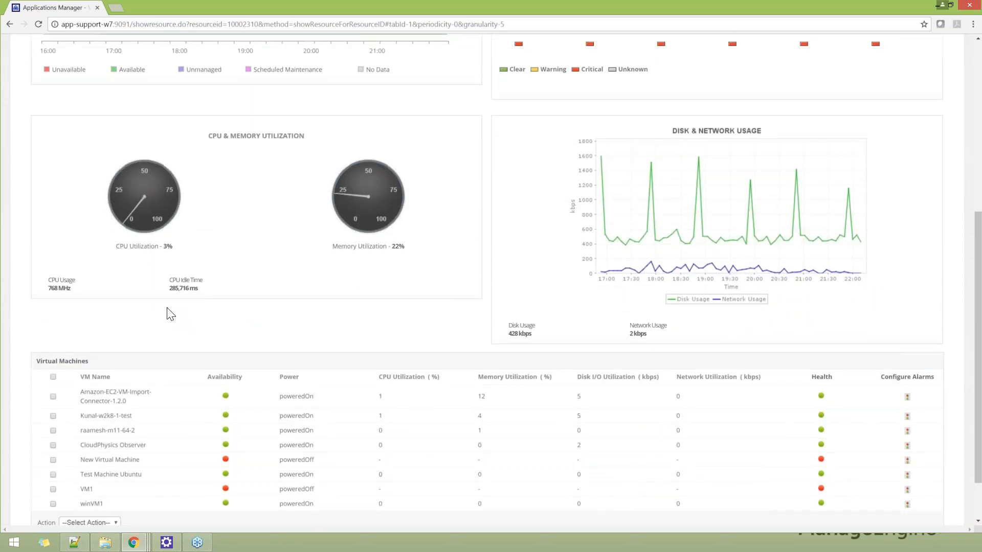
Step: Open the second virtual machine listed under the ESXI host and show the actions available for its monitor
click(120, 416)
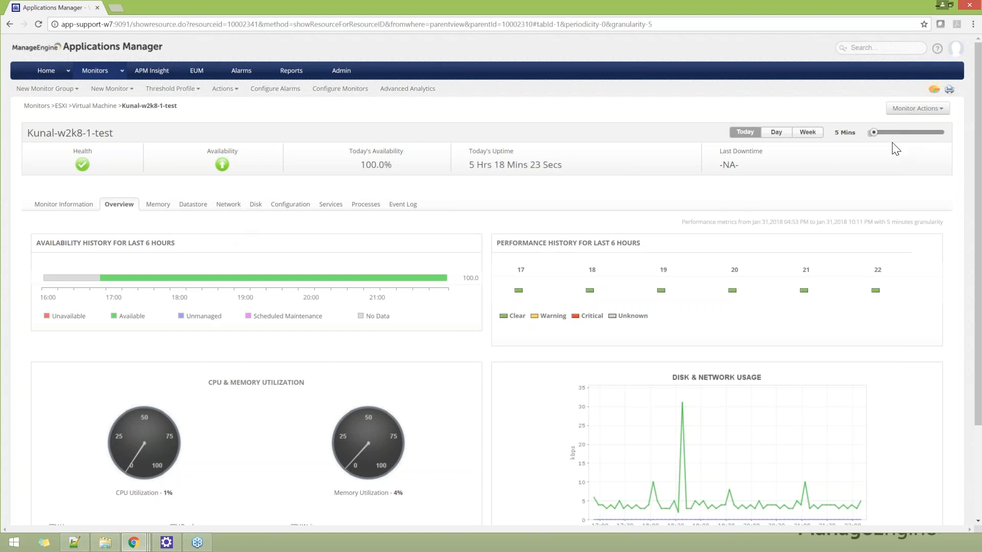
click(938, 112)
Step: Open the Performance Polling settings in the administration area and examine the servers' Disk I/O Statistics Monitoring options
click(340, 75)
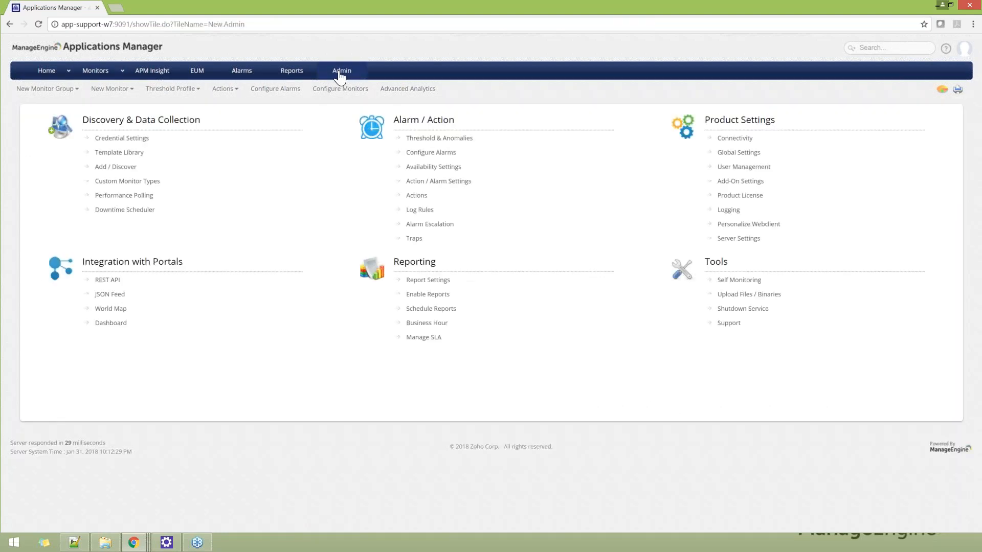
click(125, 198)
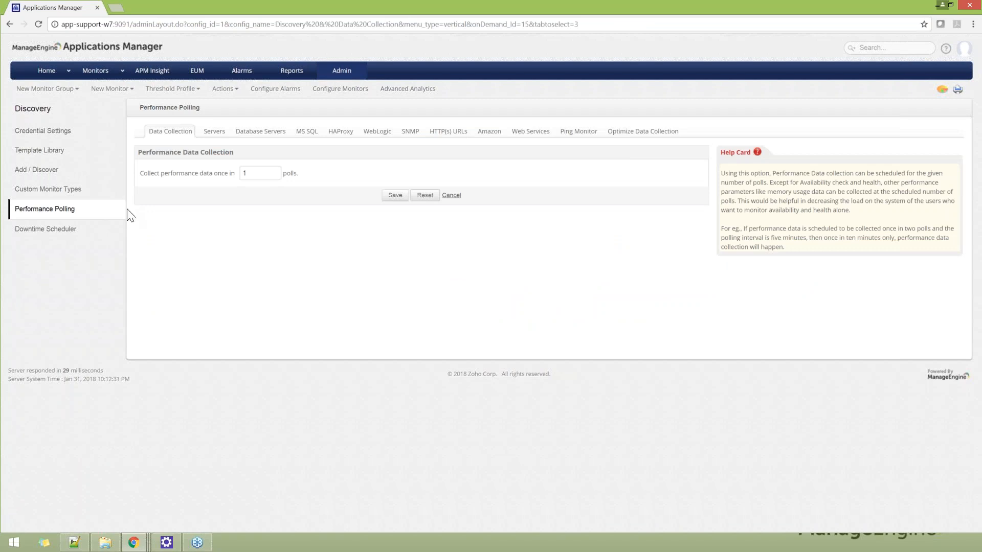
click(216, 135)
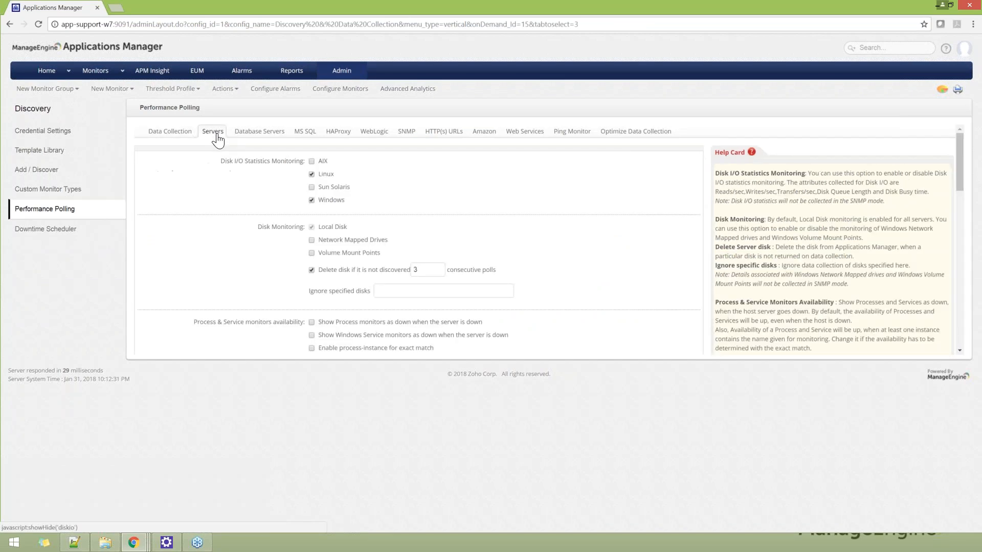
drag(218, 162, 300, 162)
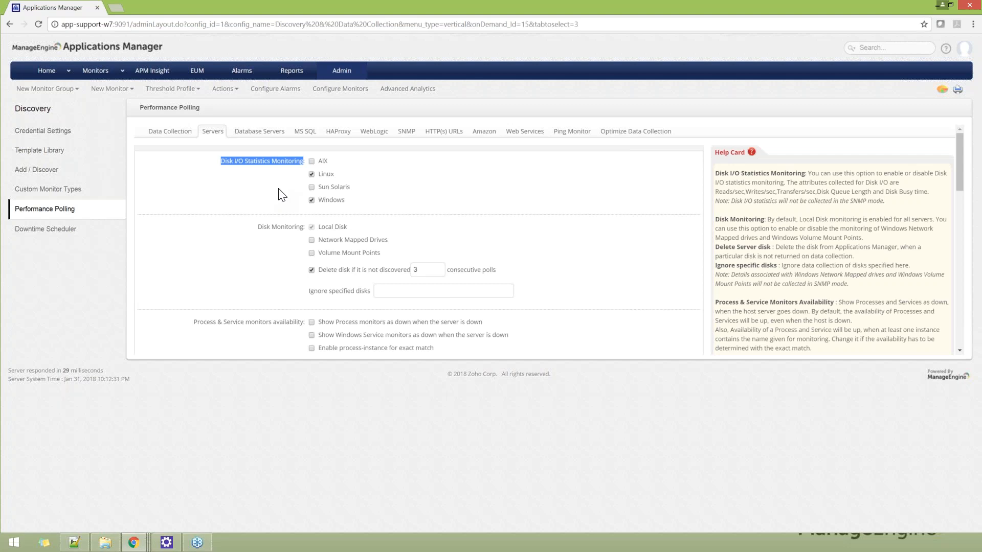
Step: View the MS SQL polling settings and choose the Session metric to examine its default polling status options
click(306, 134)
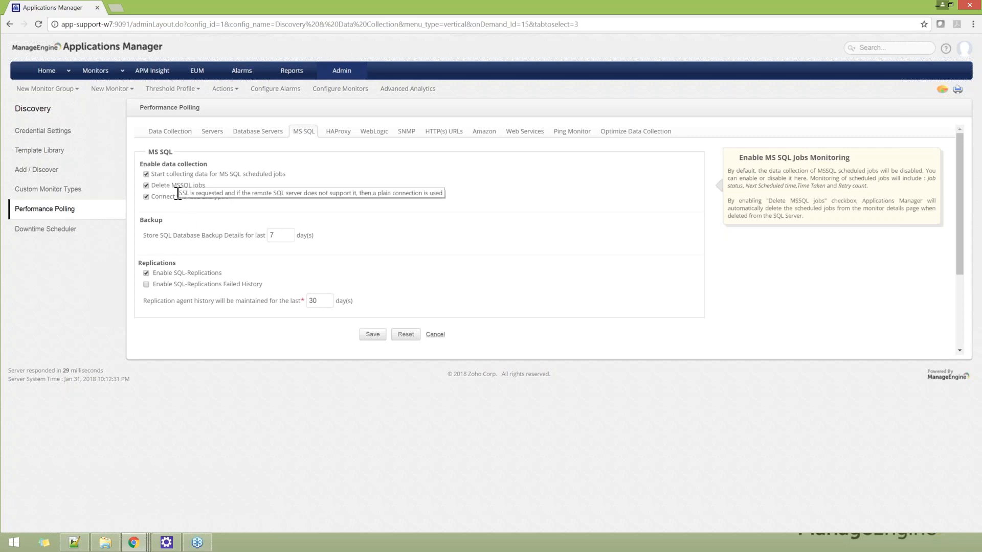
scroll(192, 223, down, 3)
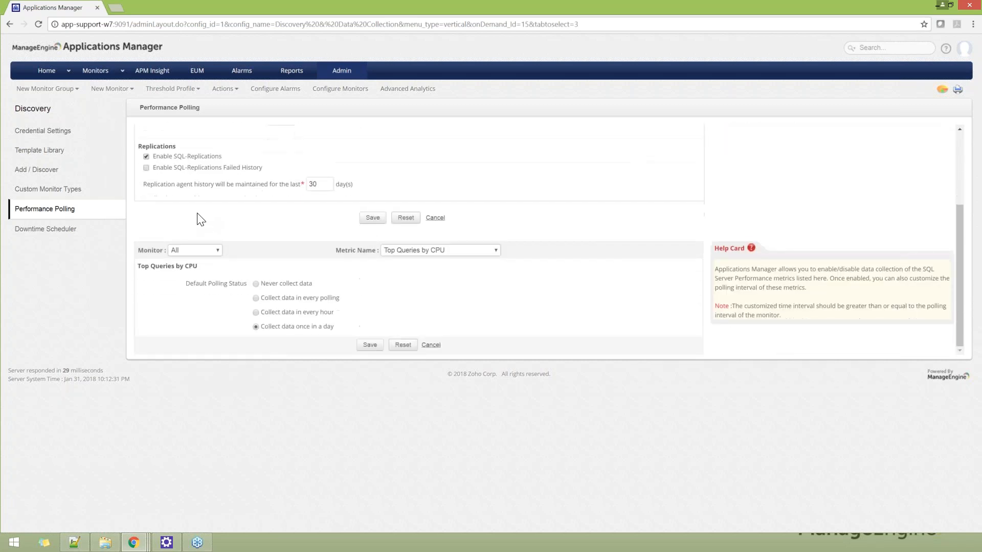
click(471, 250)
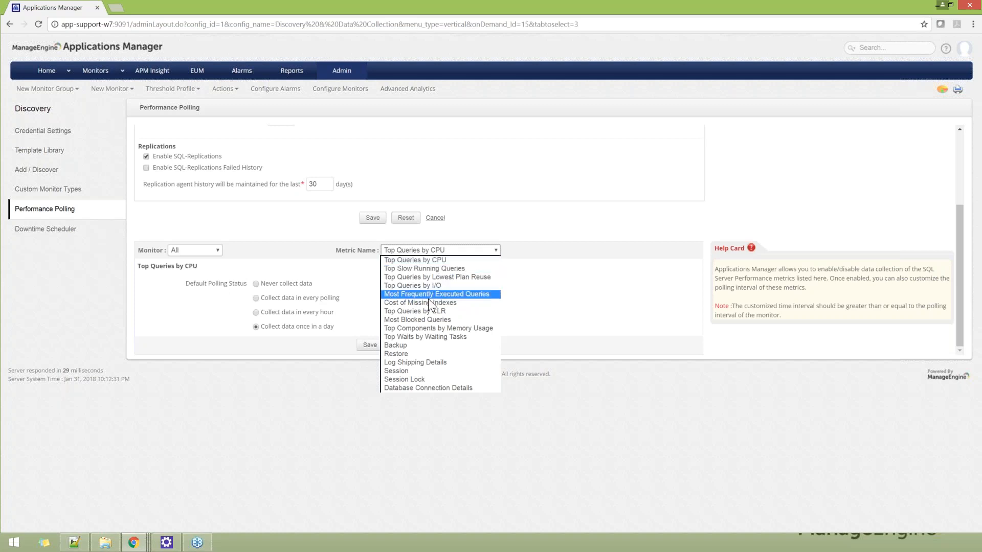
click(398, 372)
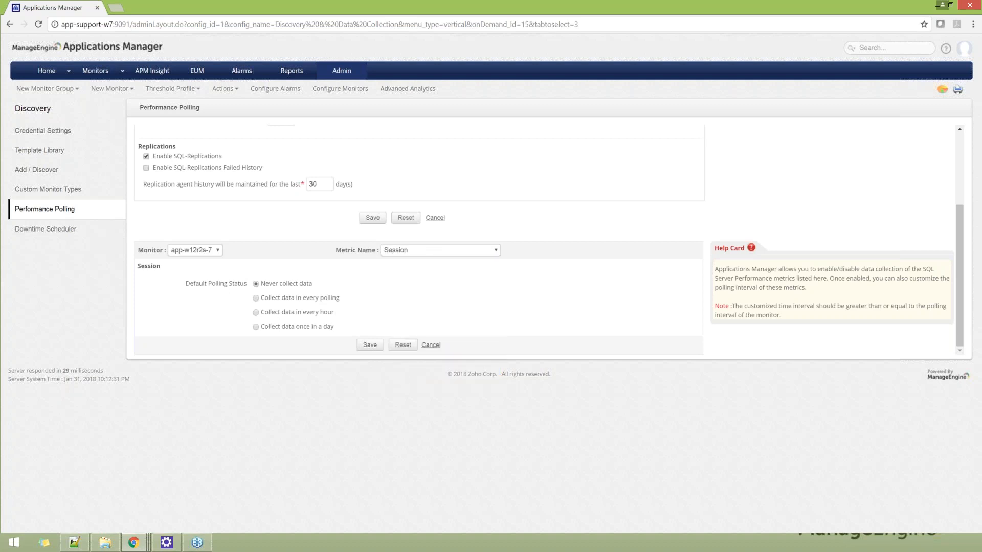
drag(262, 299, 340, 299)
click(285, 312)
drag(334, 312, 276, 313)
click(276, 333)
scroll(281, 327, up, 5)
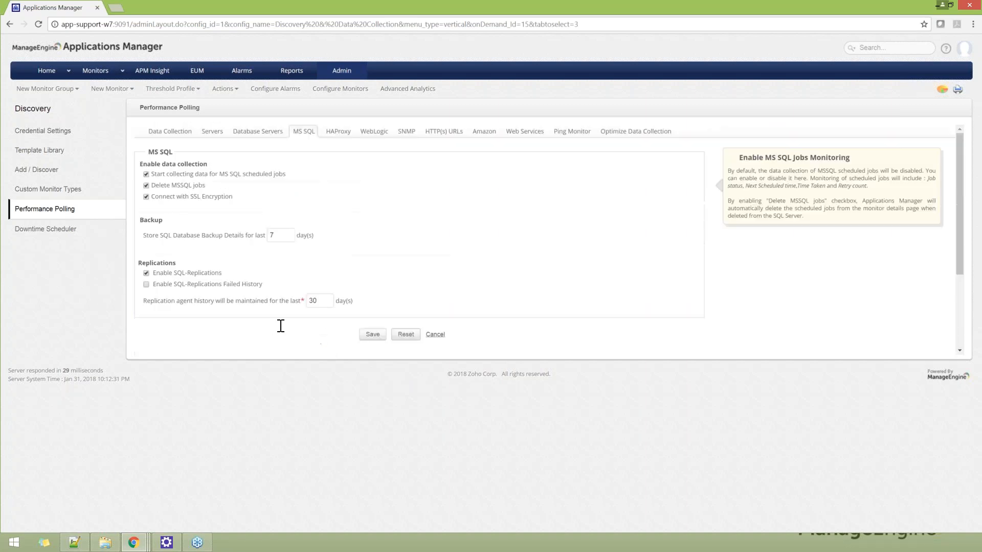
Step: View the Optimize Data Collection settings for Oracle configured by individual monitors, and return to the administration overview
click(613, 135)
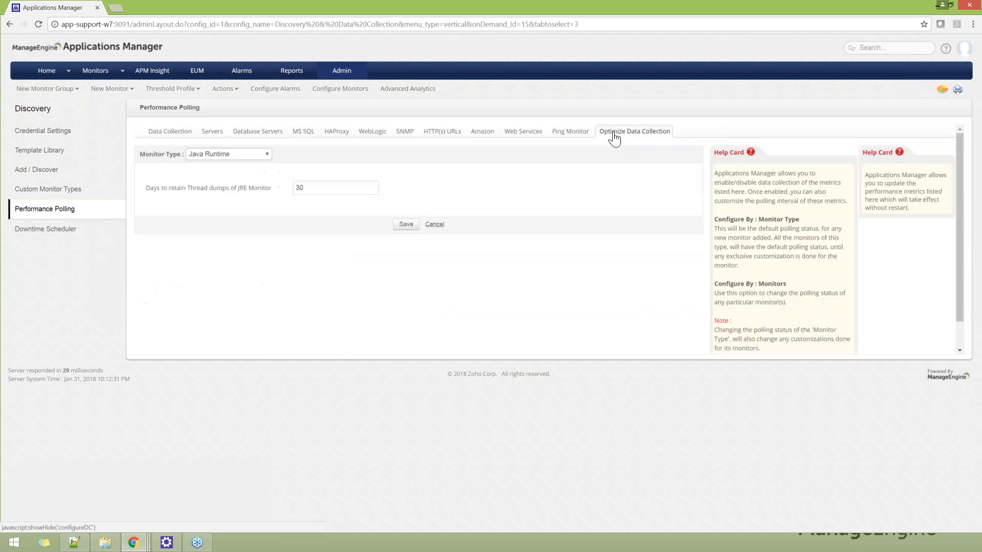
click(267, 155)
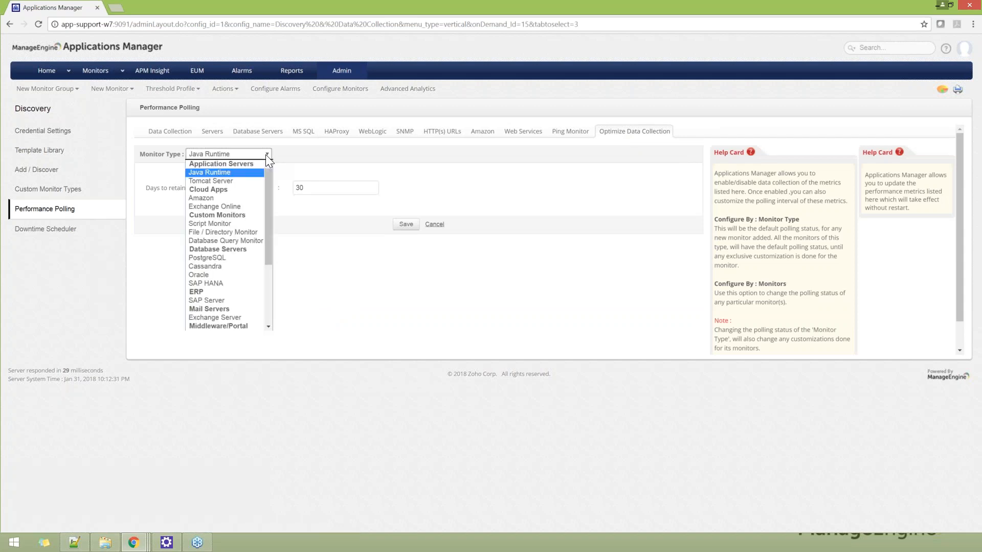
click(206, 275)
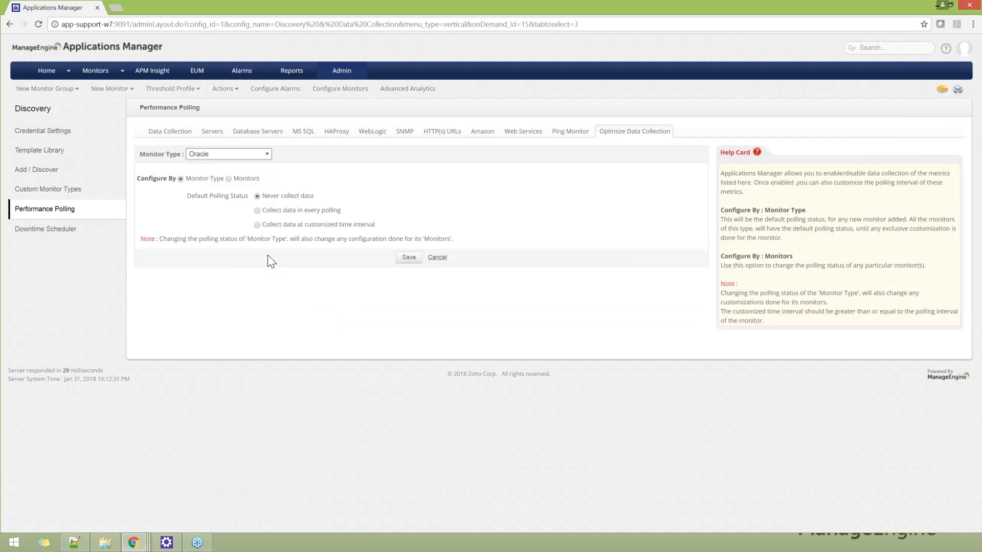
click(228, 179)
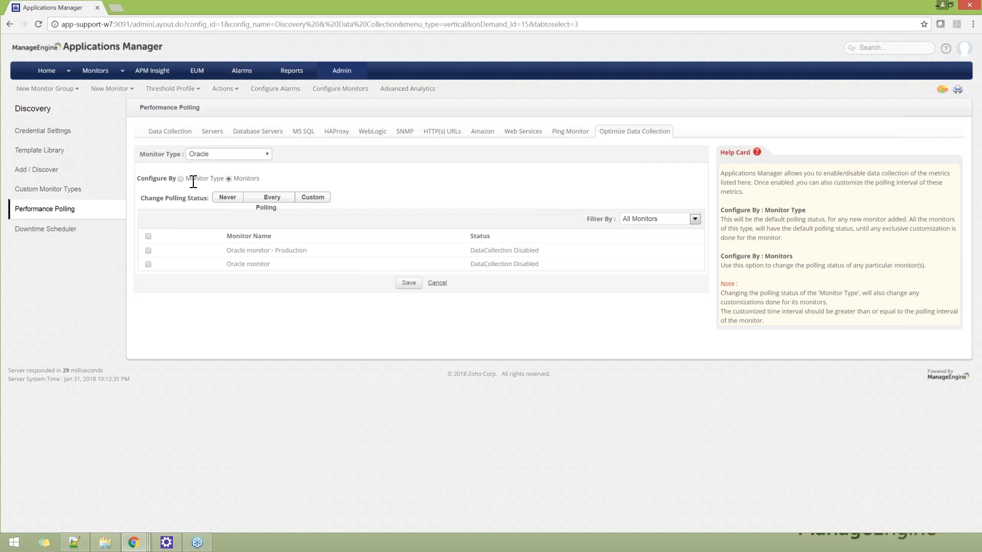
click(340, 73)
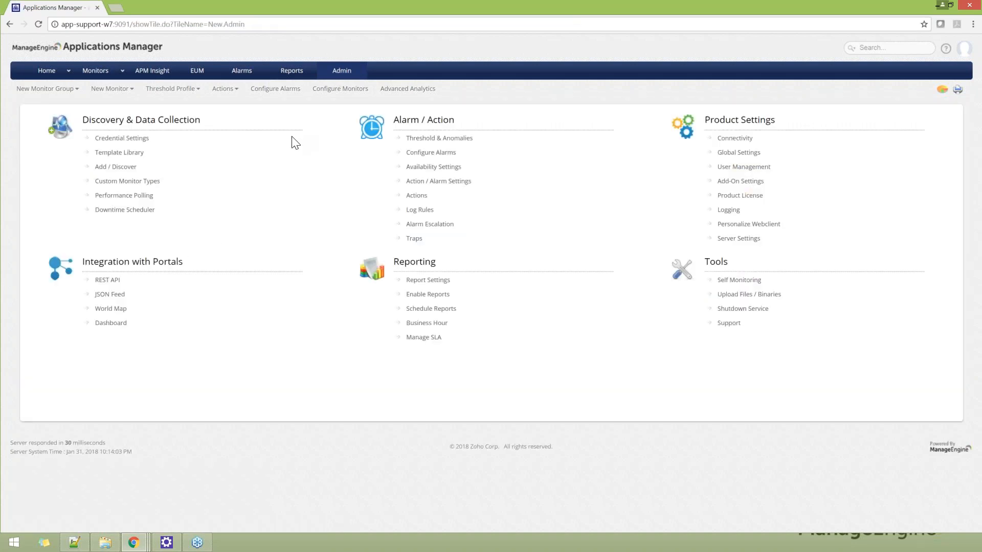
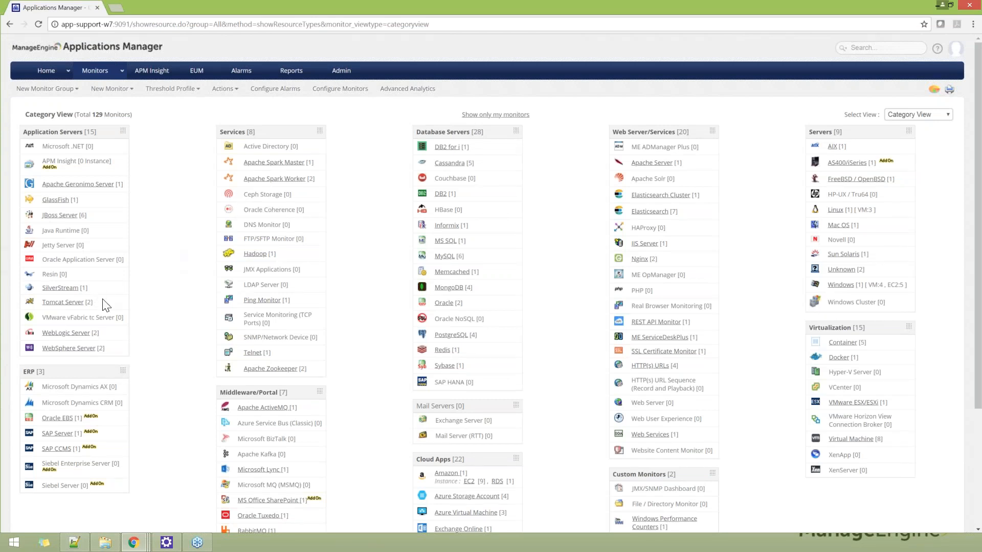
Step: View the Tomcat servers' availability and performance, and check the 14:00 health alarm details of the first Tomcat server
click(63, 304)
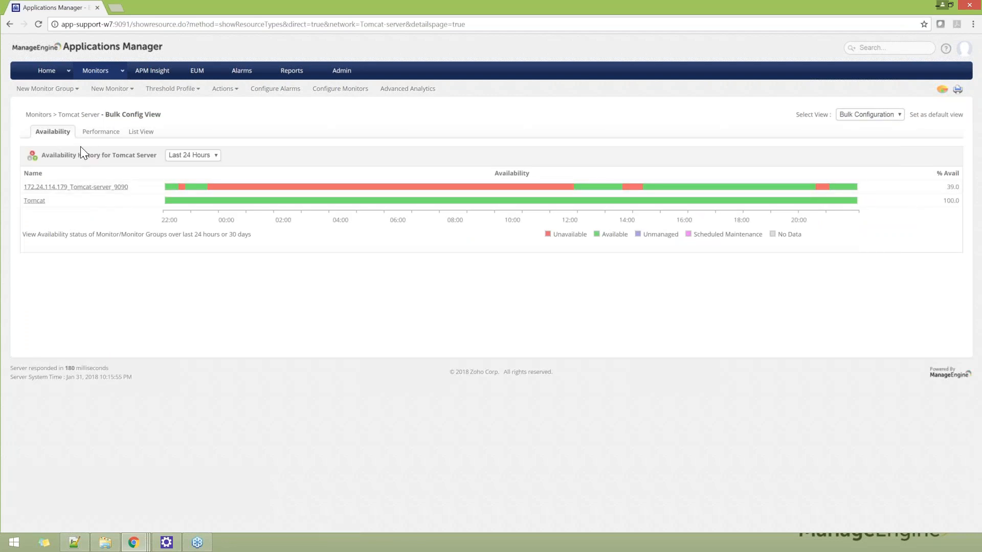
click(112, 137)
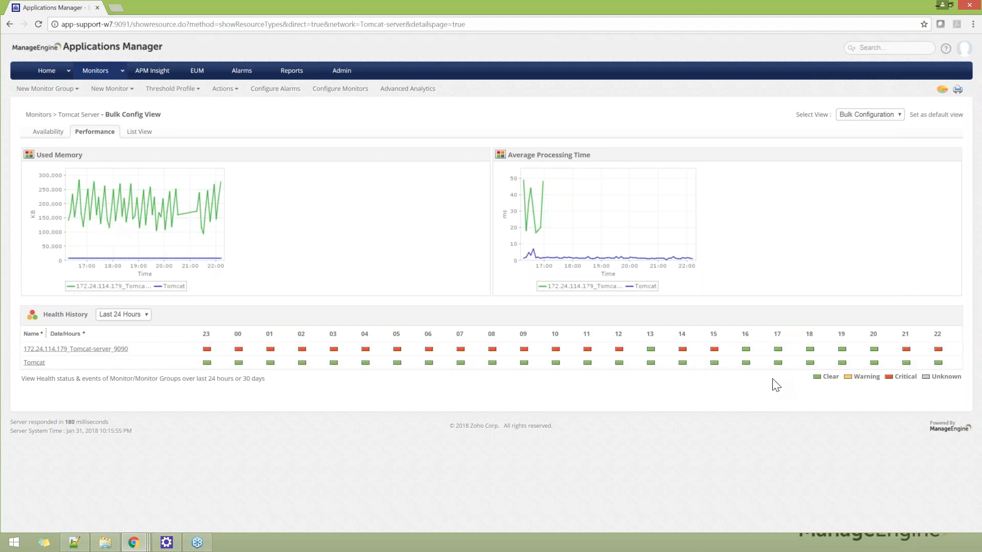
click(682, 349)
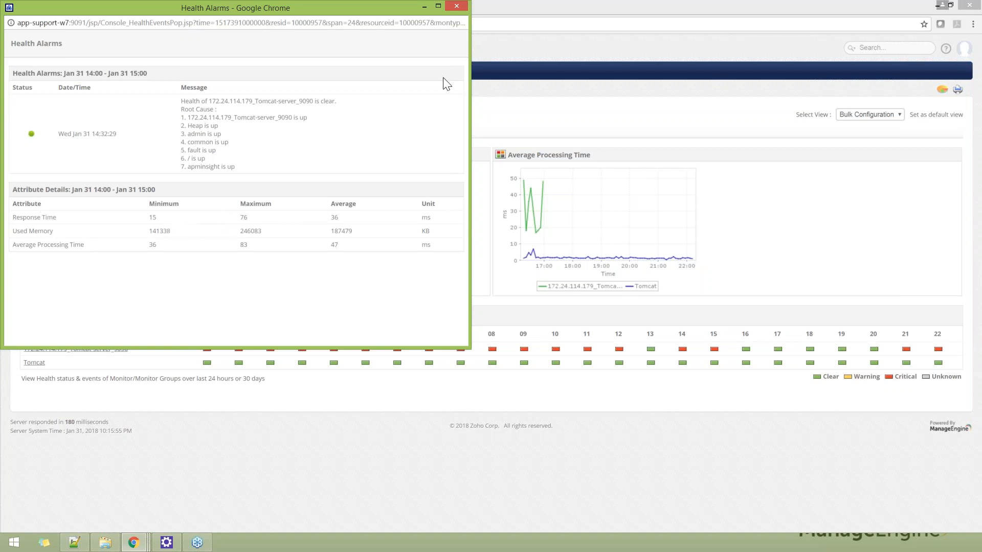
click(457, 6)
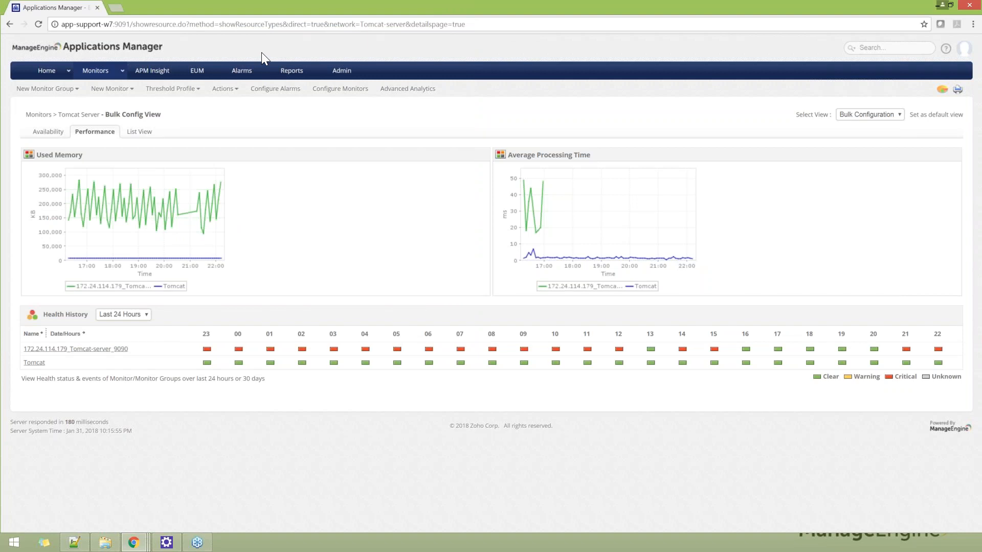
Step: Start a new threshold profile from the administration area and set it up for numeric values
click(342, 76)
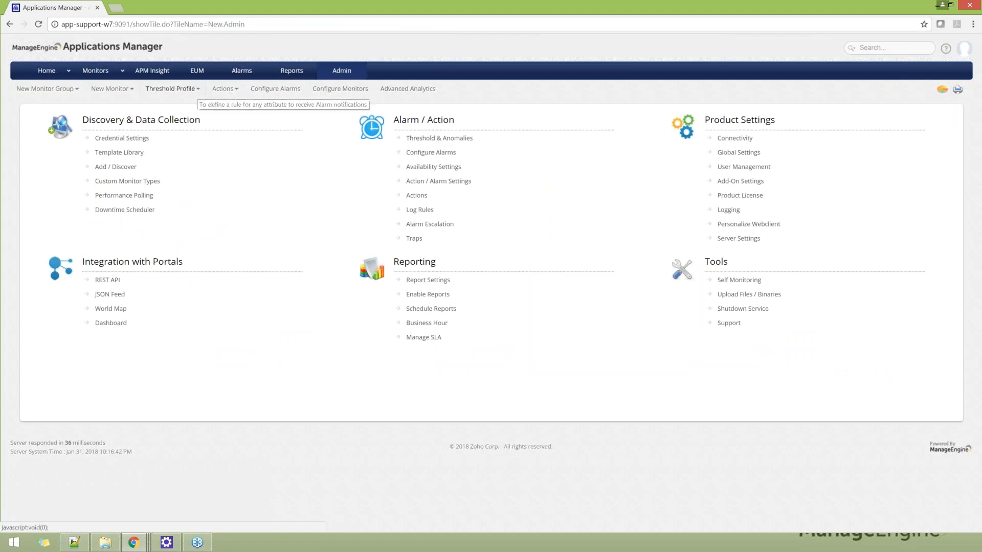
click(185, 89)
click(189, 105)
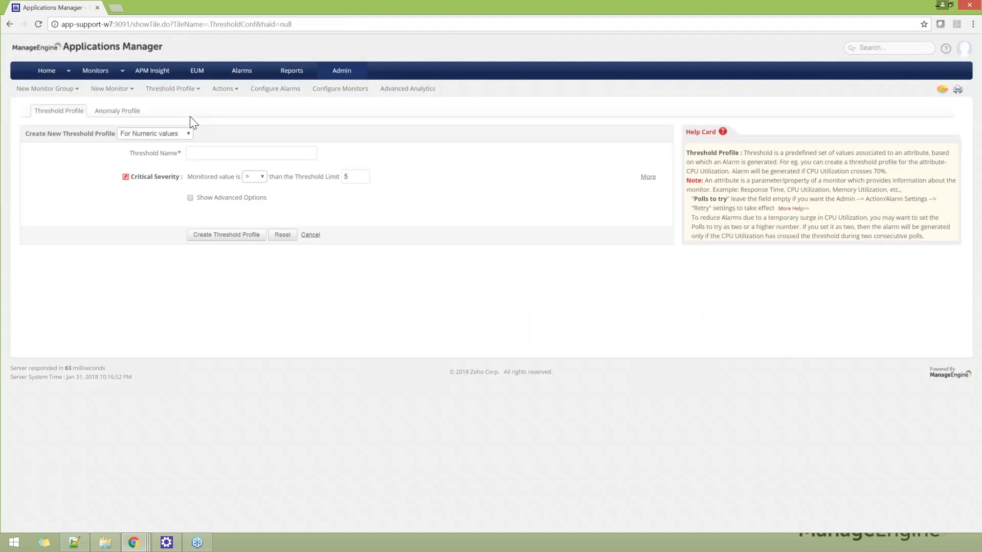
drag(26, 135, 111, 136)
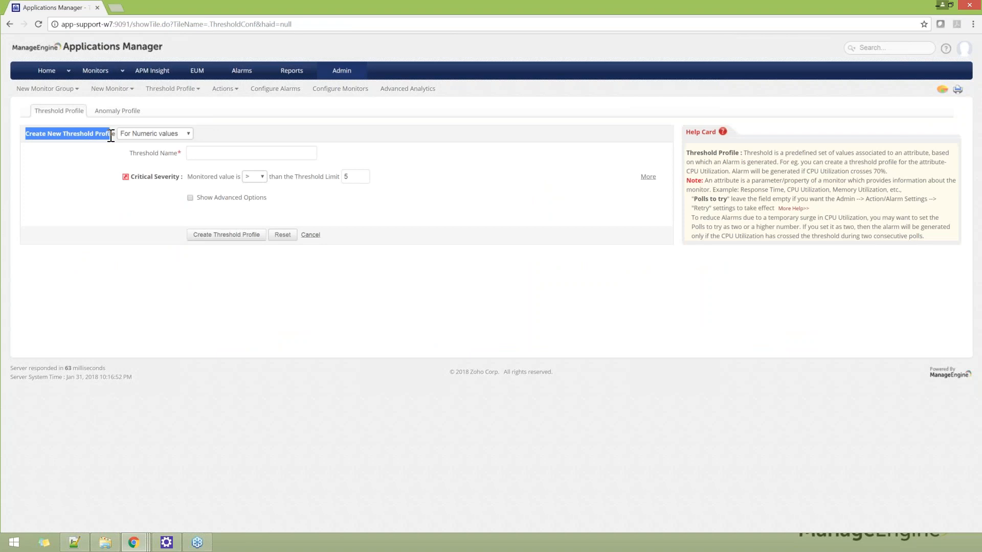
click(180, 134)
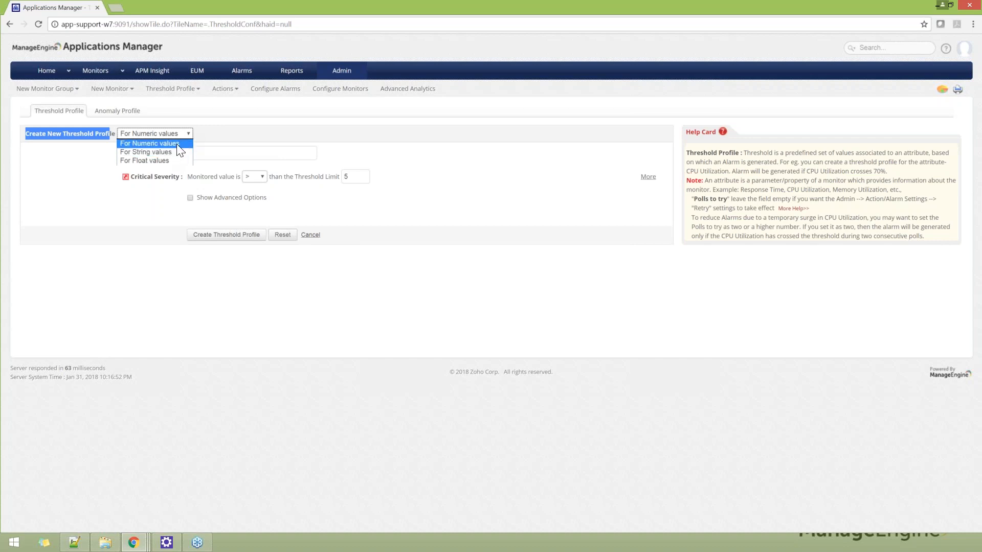
click(176, 143)
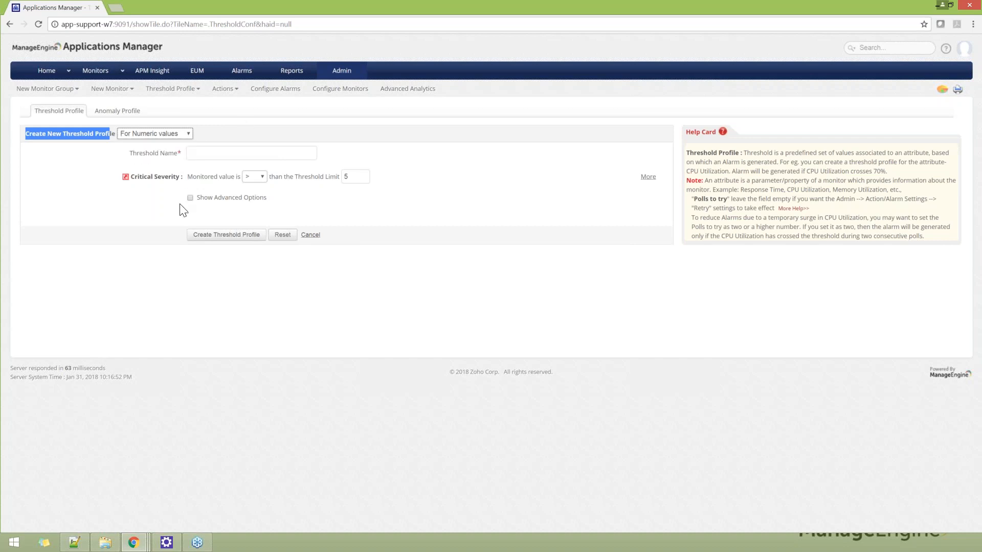
Step: Show the threshold profile's advanced options and examine the critical, warning and clear severity settings
drag(193, 198, 278, 203)
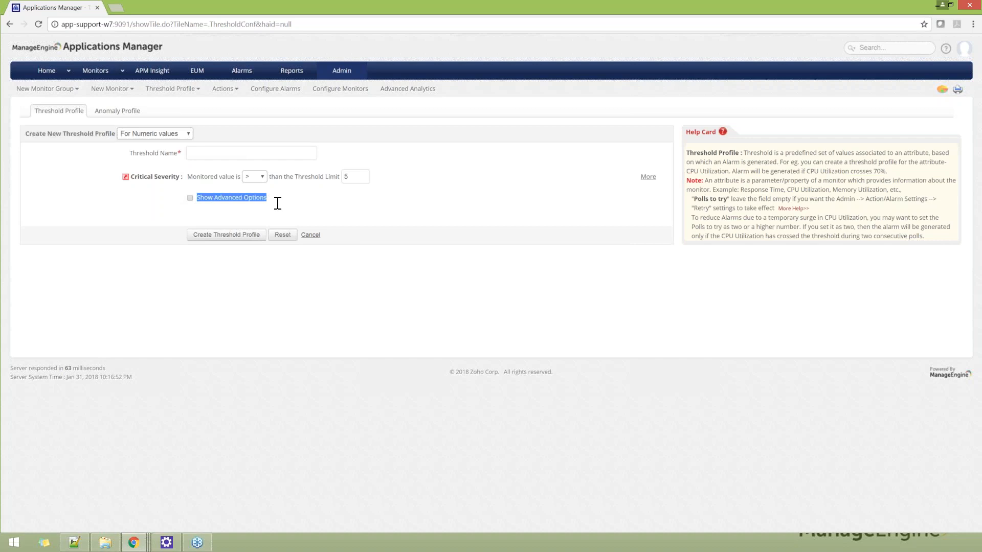
click(190, 197)
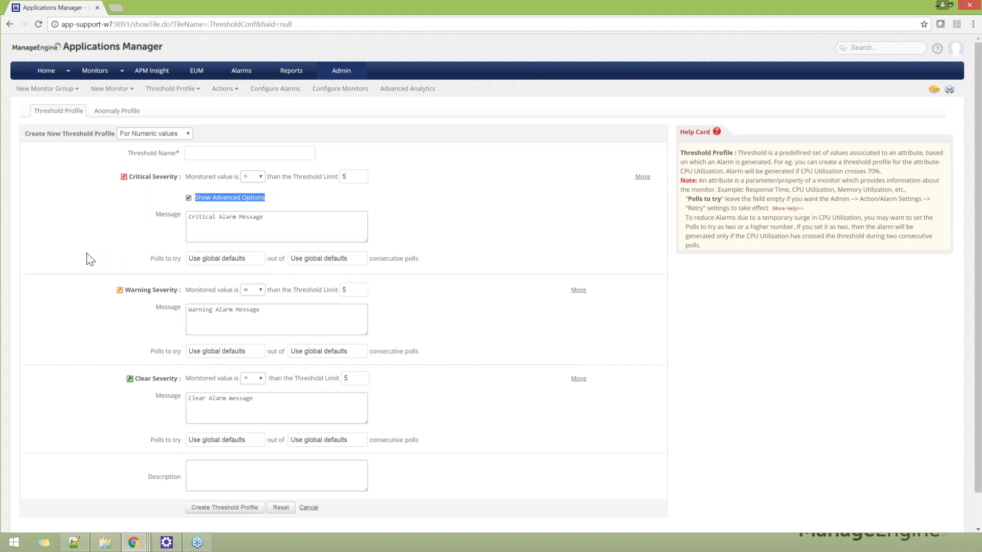
double_click(135, 176)
drag(126, 290, 151, 290)
drag(134, 378, 163, 379)
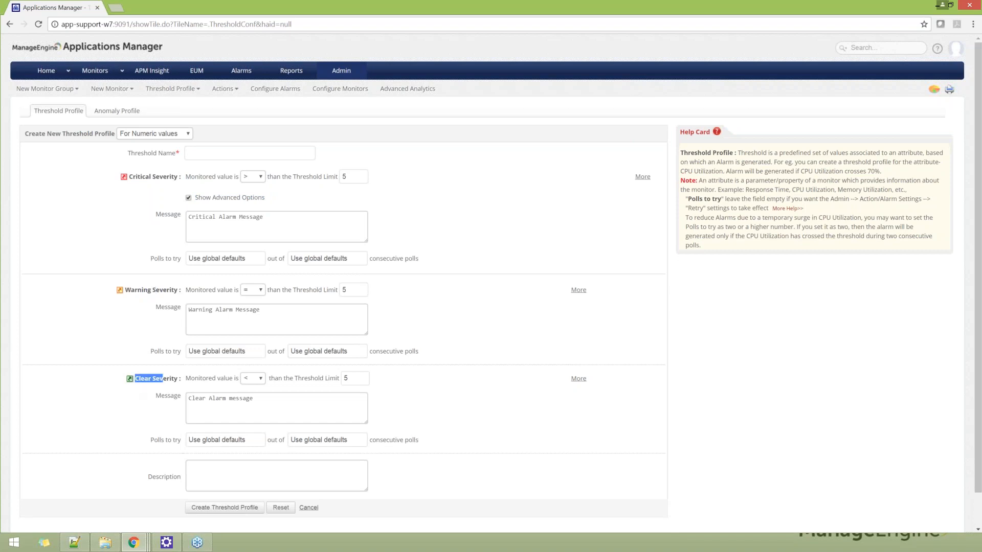
click(465, 208)
Step: Name the new threshold profile cpu_prodUtilization_percentage
click(250, 152)
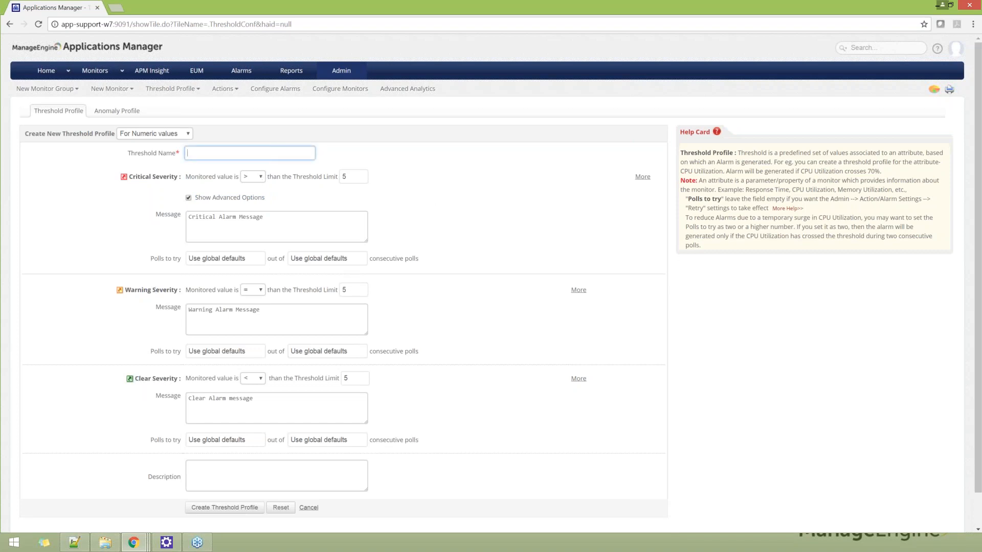
text(cpu)
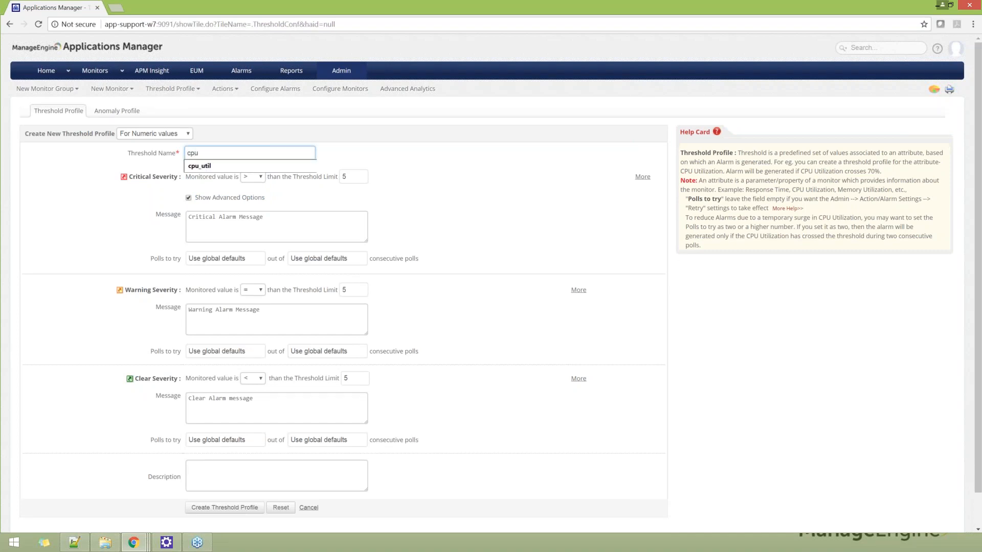
text(_prod)
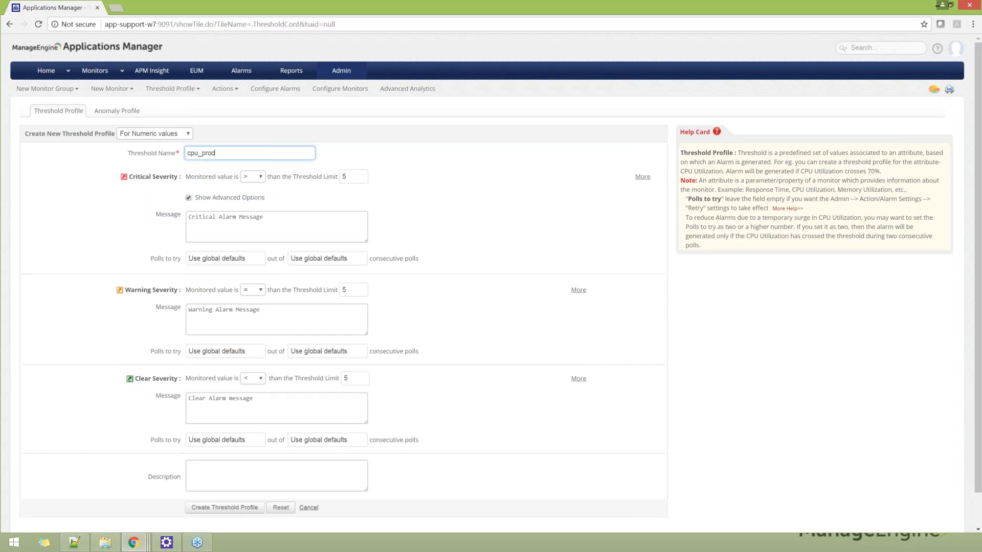
text(Utilization_percentage)
click(434, 198)
Step: Set the critical severity's threshold limit to 90
scroll(423, 193, down, 1)
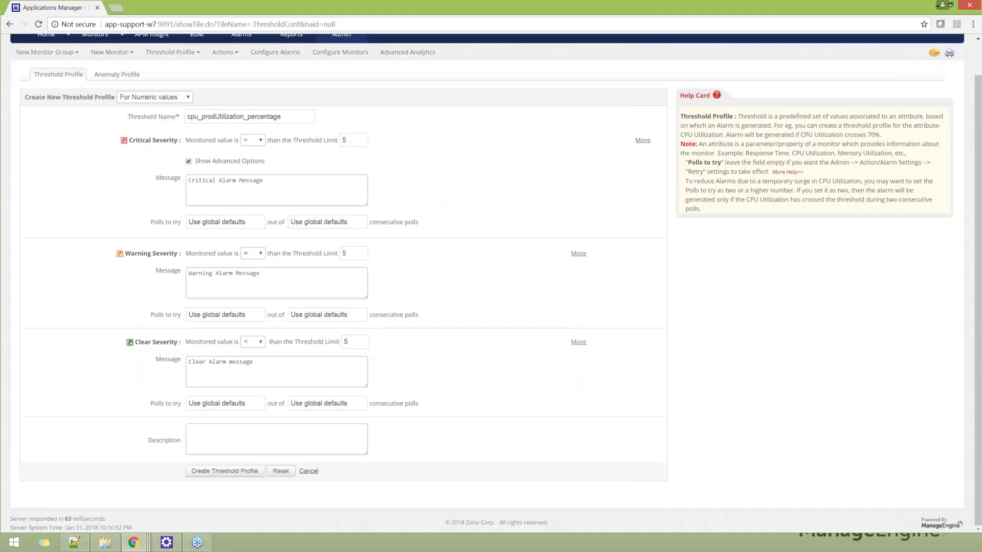
click(351, 142)
key(BackSpace)
text(90)
click(421, 169)
Step: Set the warning severity condition to greater than or equal to (>=) with a threshold limit of 85
click(259, 254)
click(251, 305)
click(345, 253)
key(BackSpace)
text(85)
click(438, 267)
Step: Set the clear severity's threshold limit to 80
click(352, 343)
key(BackSpace)
text(80)
click(406, 346)
Step: Review the critical severity's consecutive polls setting and create the threshold profile
drag(149, 223, 181, 225)
drag(369, 222, 431, 223)
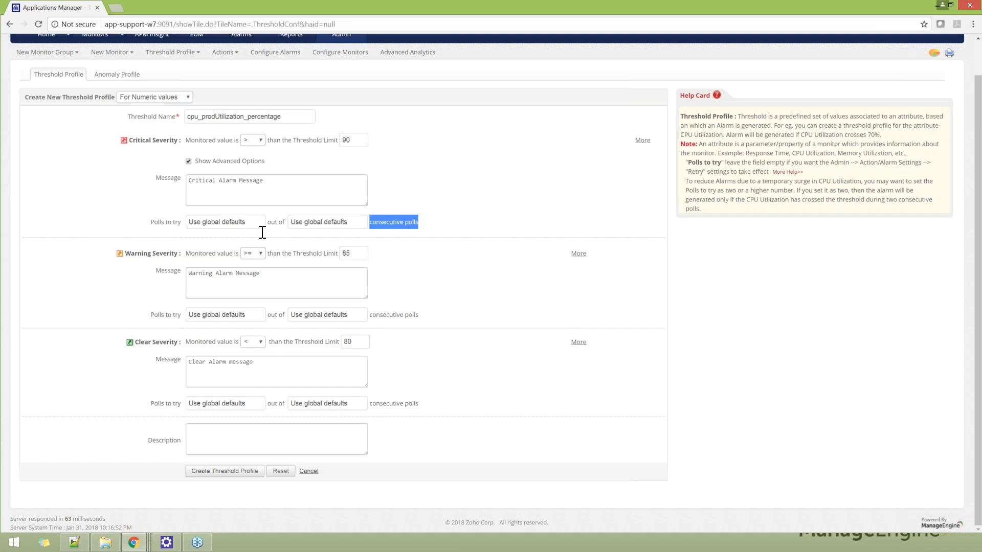
click(517, 301)
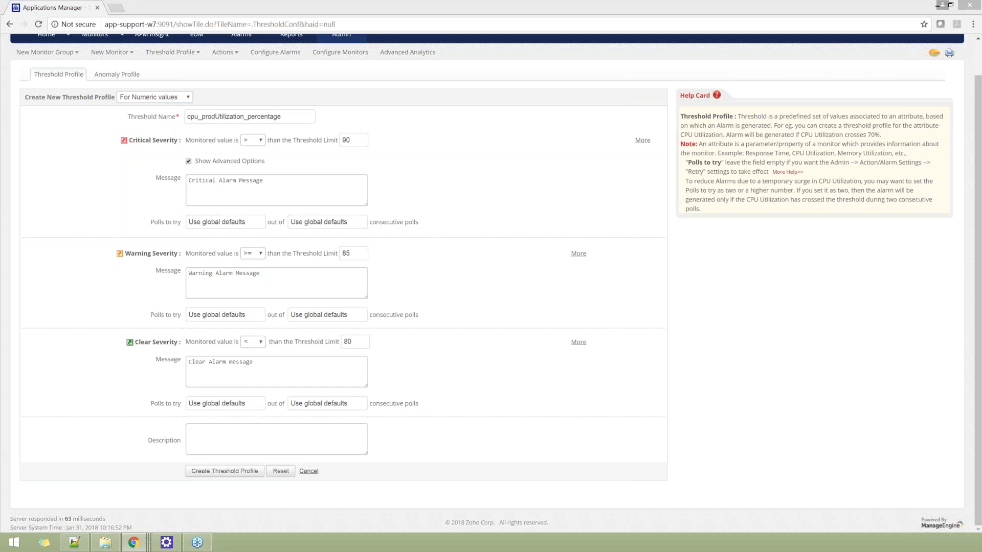
click(216, 472)
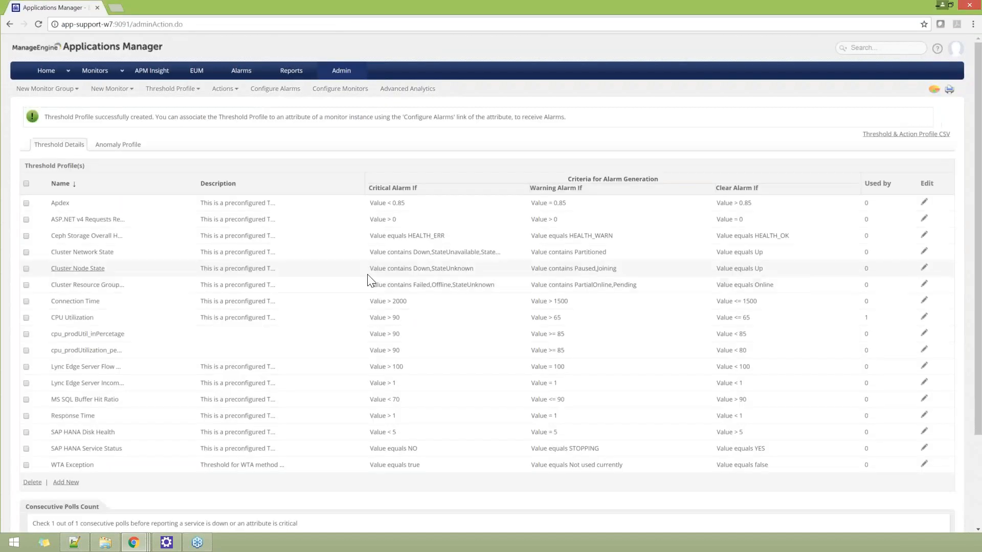
Step: Look over the threshold profiles after the creation and open the View Threshold Profiles page
scroll(358, 268, down, 1)
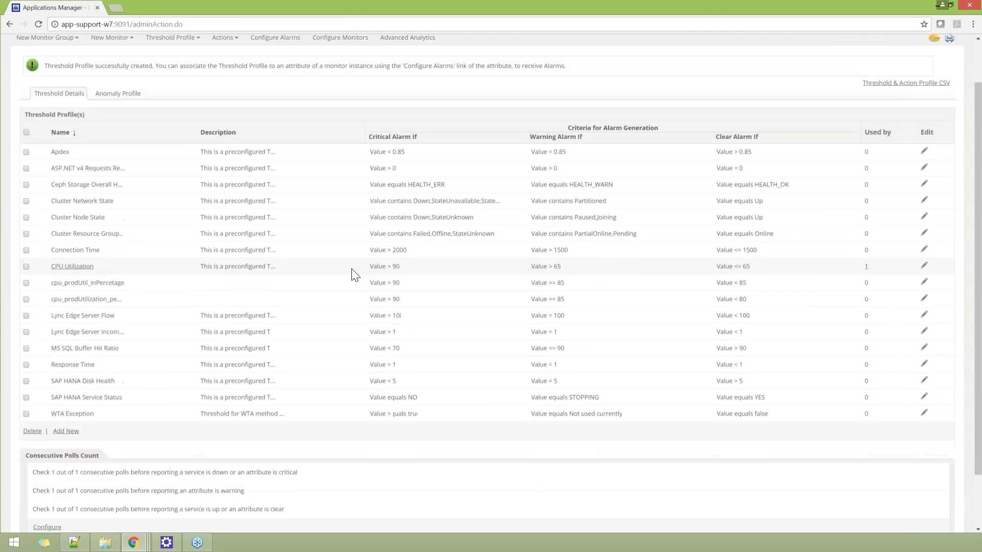
drag(153, 285, 61, 287)
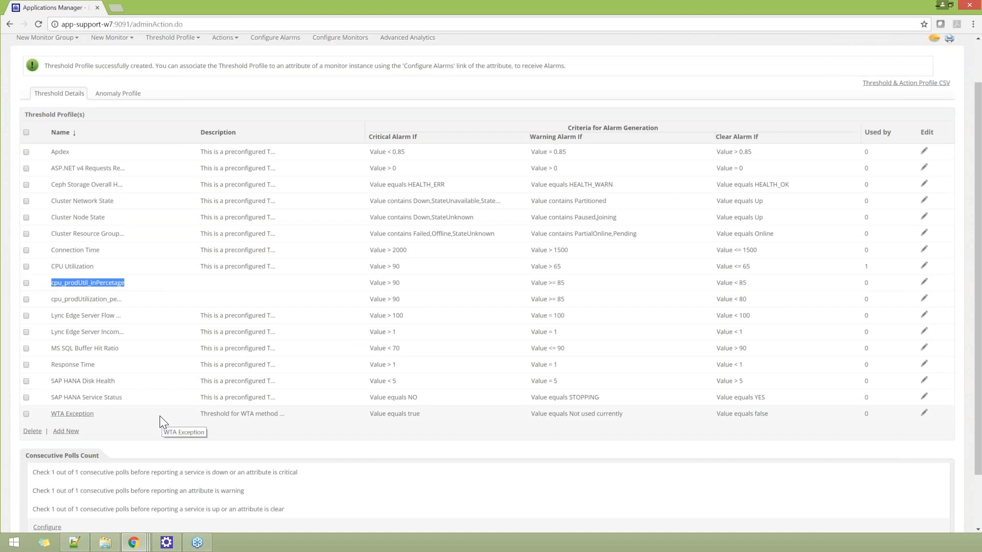
scroll(164, 409, up, 1)
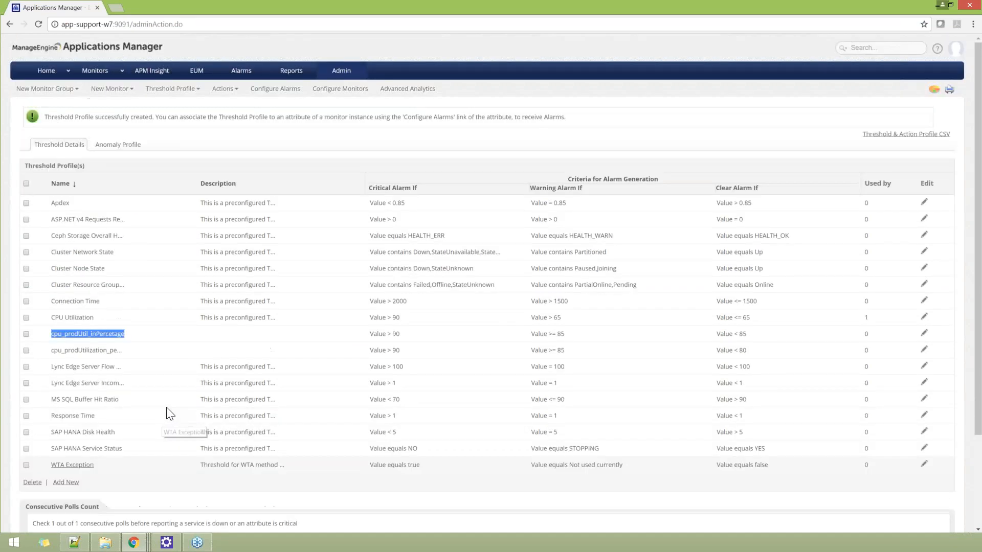
click(198, 91)
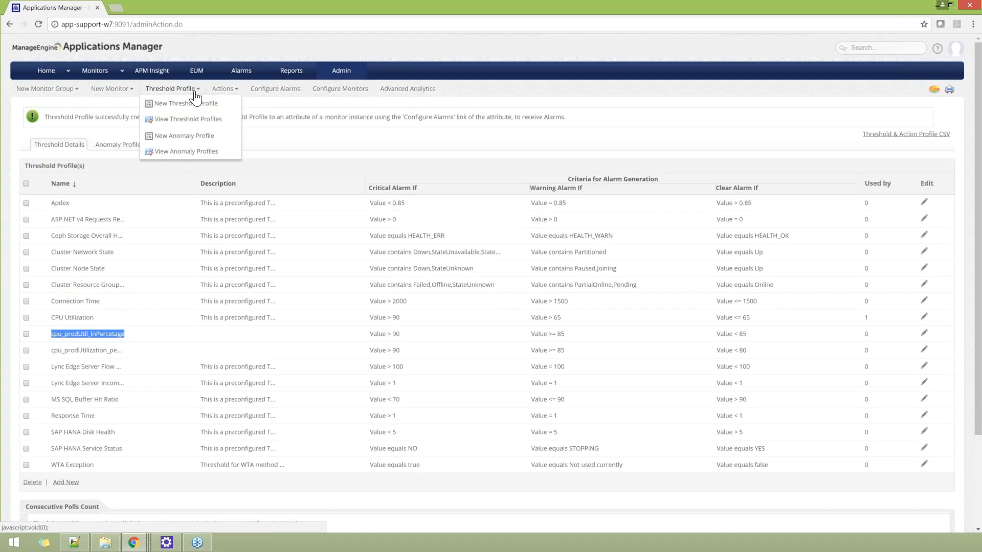
click(190, 119)
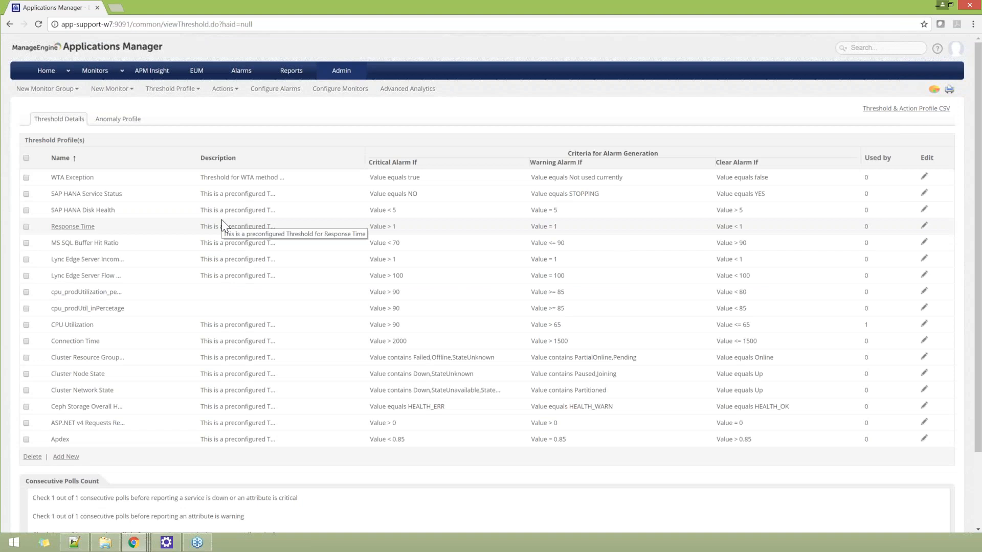
Step: Examine which monitors and attributes use the CPU Utilization threshold, and close the details window
drag(873, 158, 868, 157)
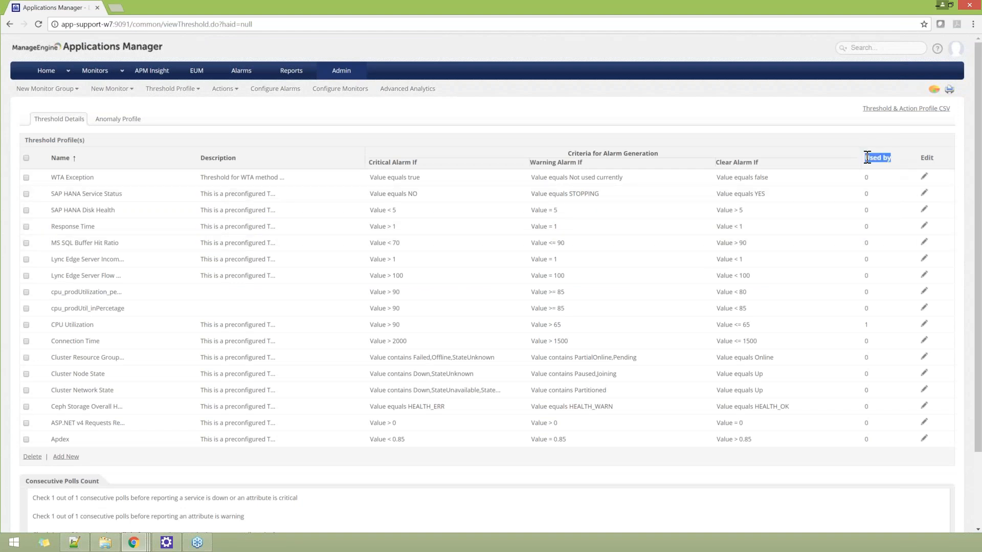
click(866, 325)
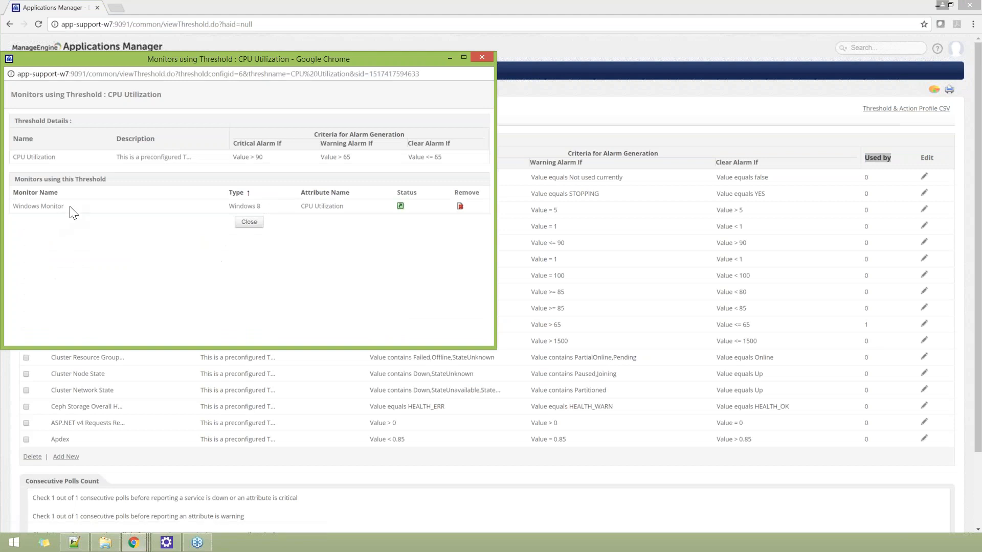
drag(65, 206, 21, 206)
drag(357, 207, 300, 207)
click(250, 223)
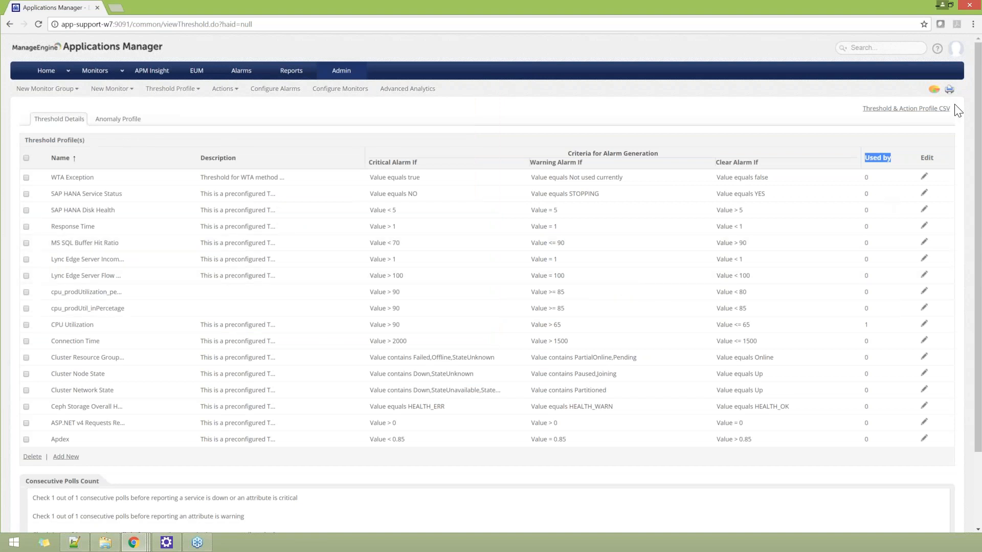
Step: Examine the Threshold & Action Profile CSV options, deselect monitors without a Threshold/Action association, and cancel the export
click(915, 114)
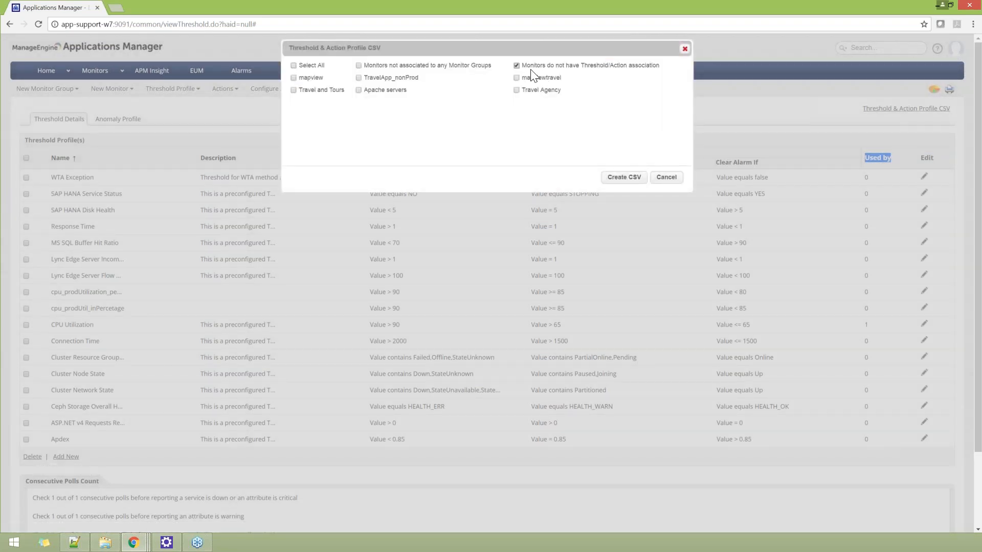
drag(521, 65, 651, 66)
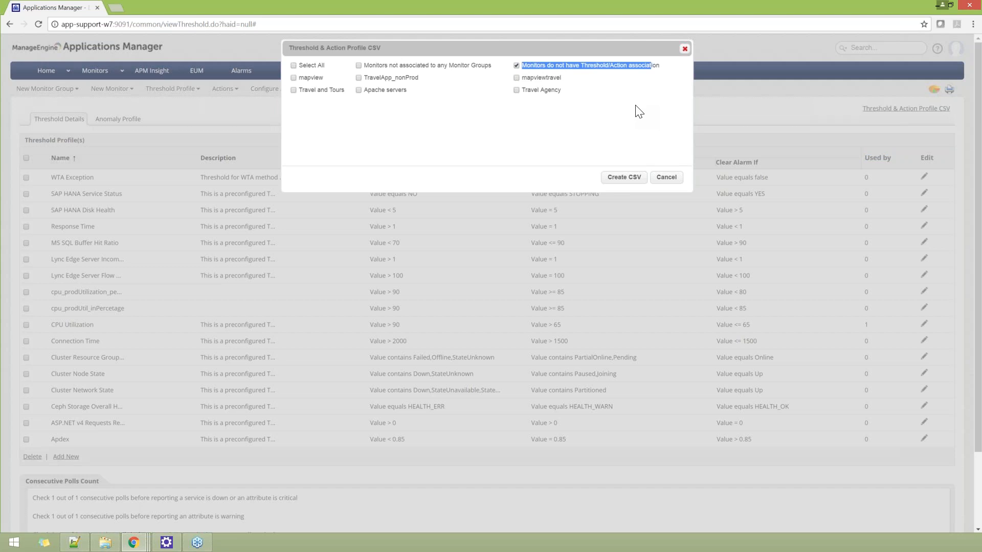
click(516, 65)
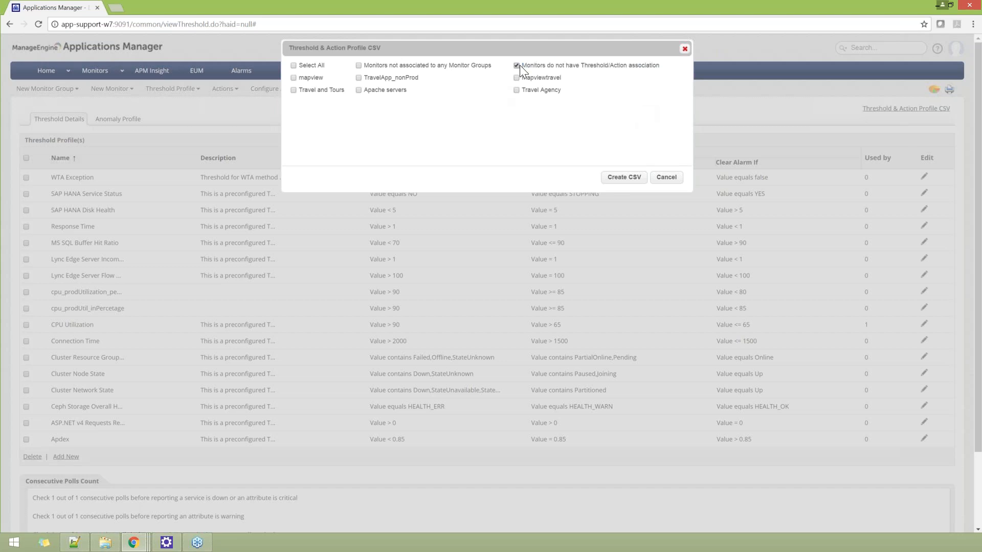
drag(366, 66, 494, 69)
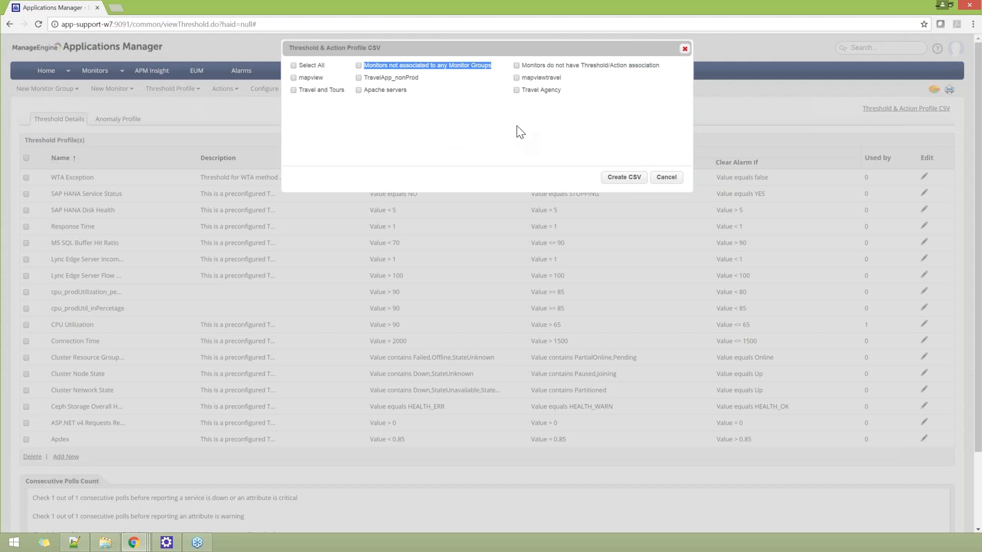
click(667, 178)
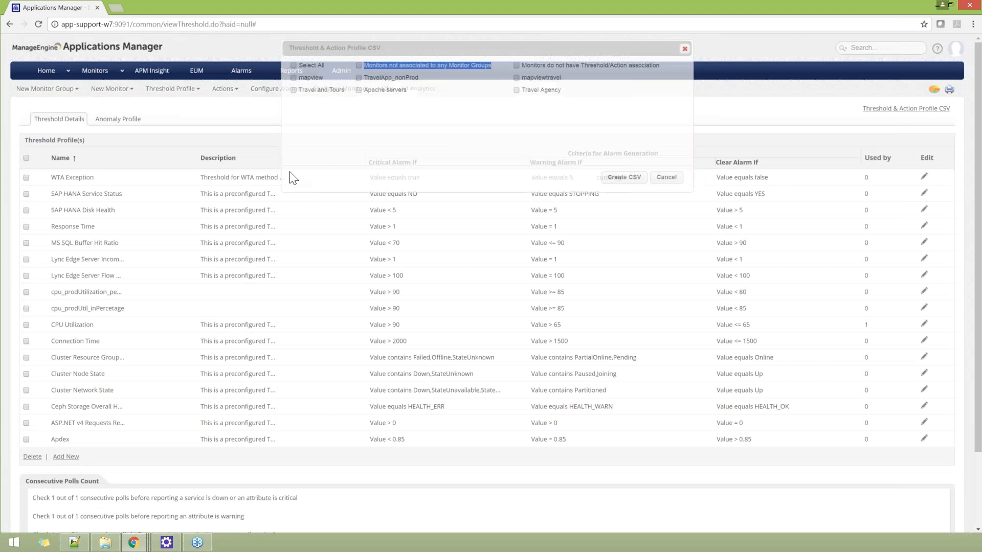
Step: Open the Tomcat monitor from the Tomcat Server category and look over its overview graphs and the response time alarm option
click(103, 76)
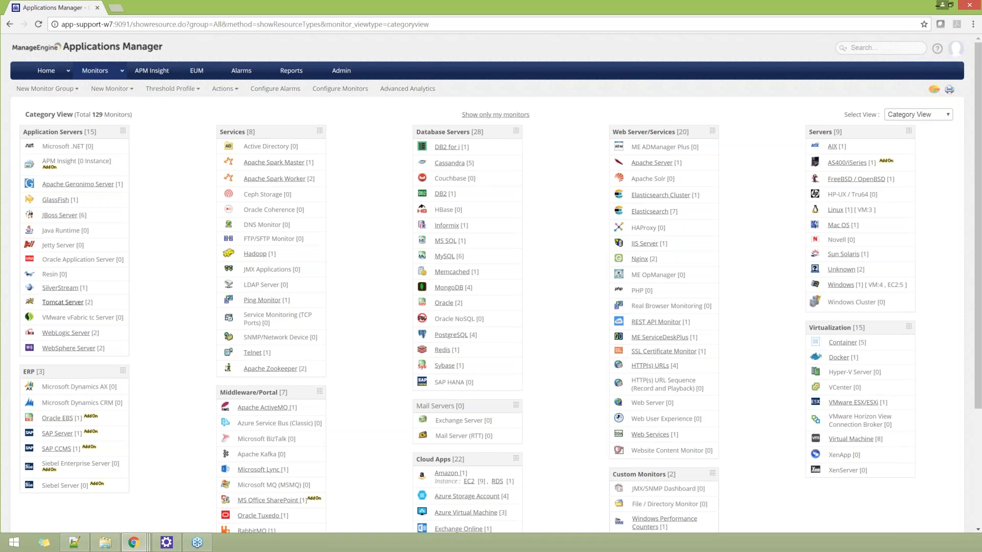
click(63, 302)
click(35, 364)
scroll(249, 314, down, 2)
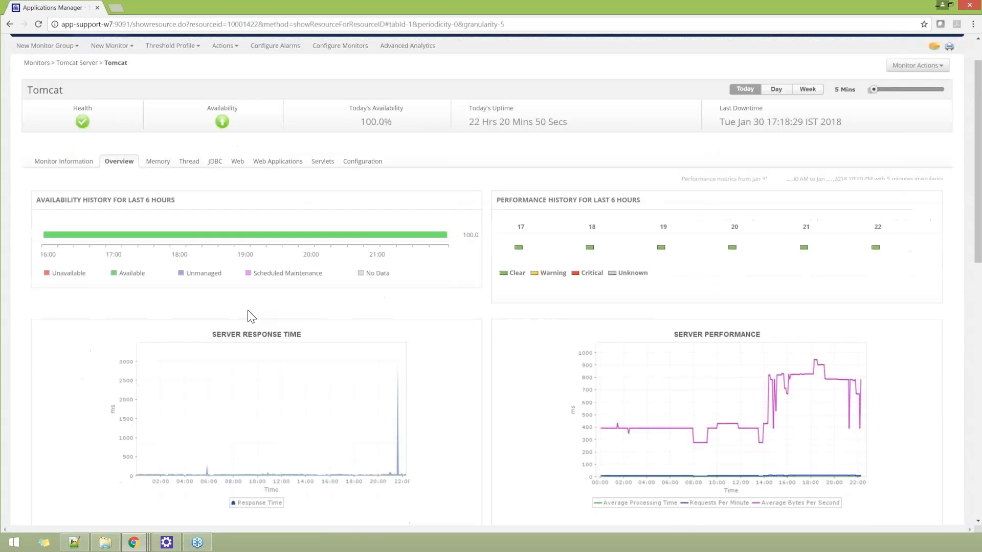
scroll(251, 316, down, 1)
mouse_move(296, 322)
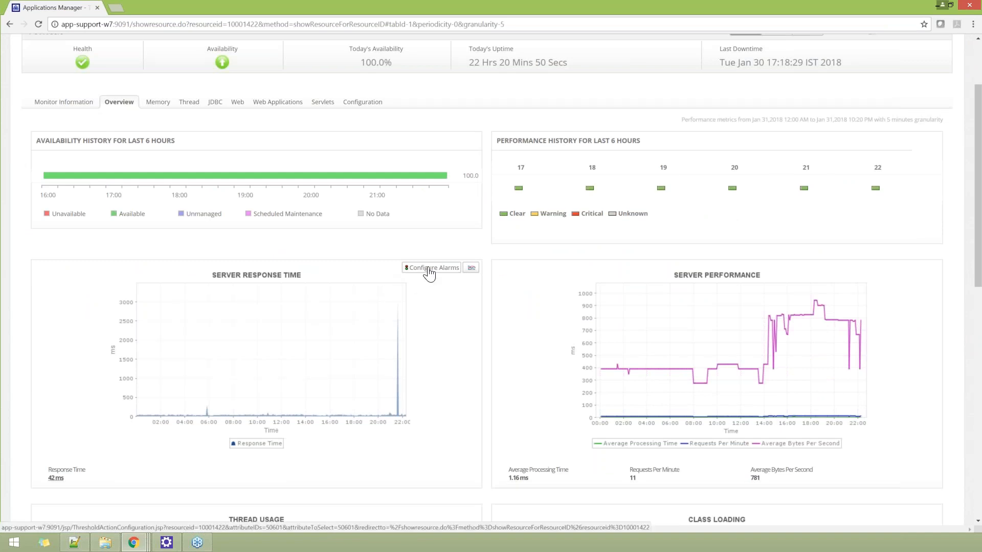
Step: Display the actions available for the Tomcat monitor and look at the Configure Alarms option
scroll(428, 274, up, 1)
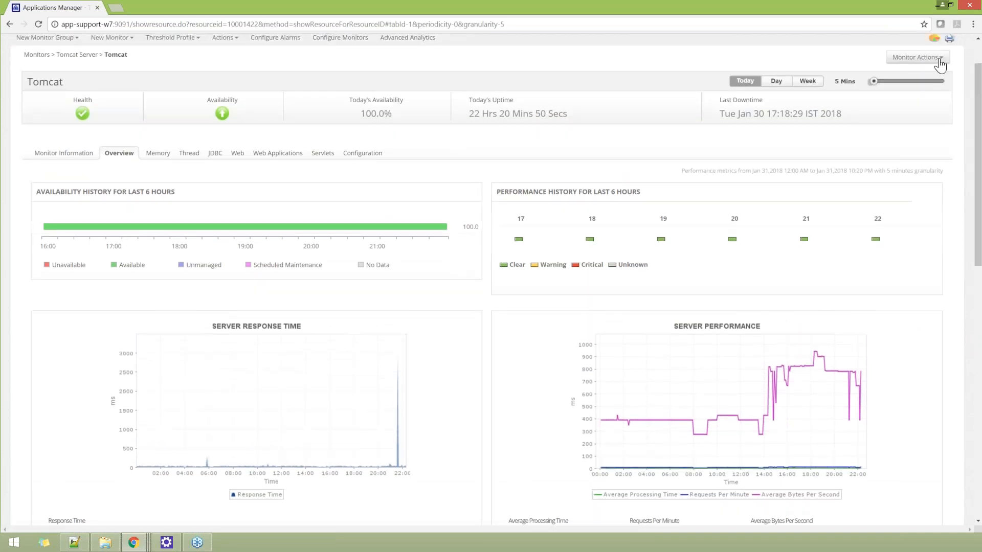
click(939, 62)
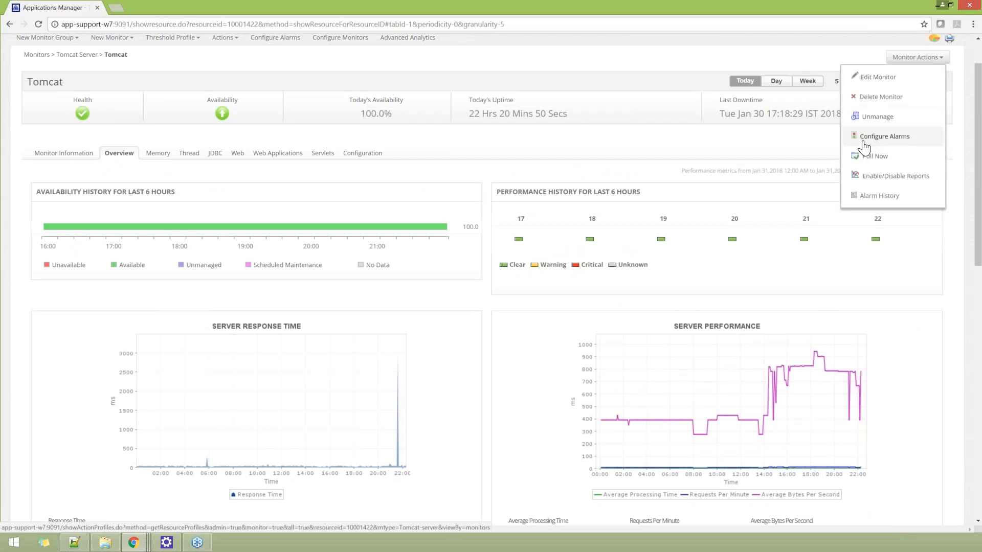
scroll(460, 191, up, 1)
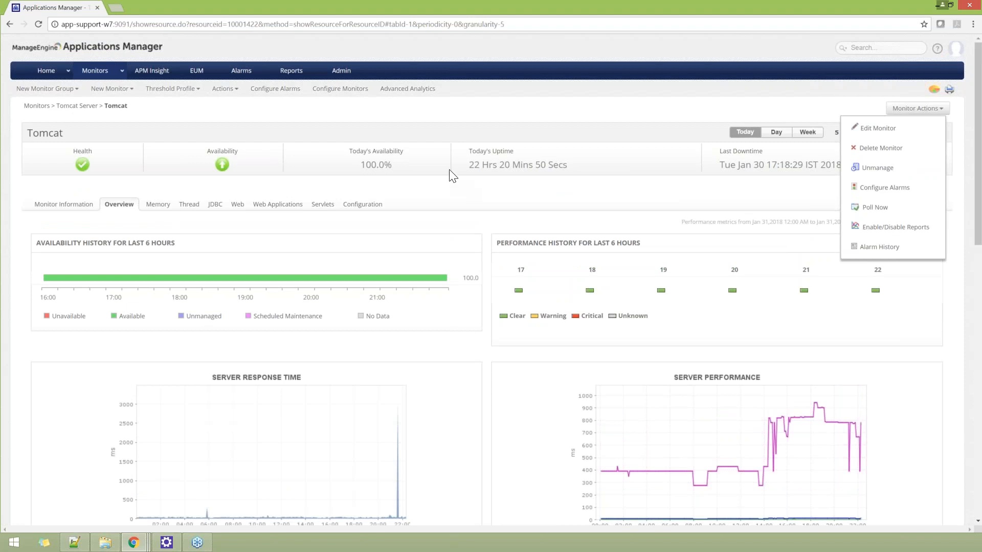
Step: Open the Configure Alarms page in the administration settings and review the monitor, monitor group and monitor type options
click(341, 74)
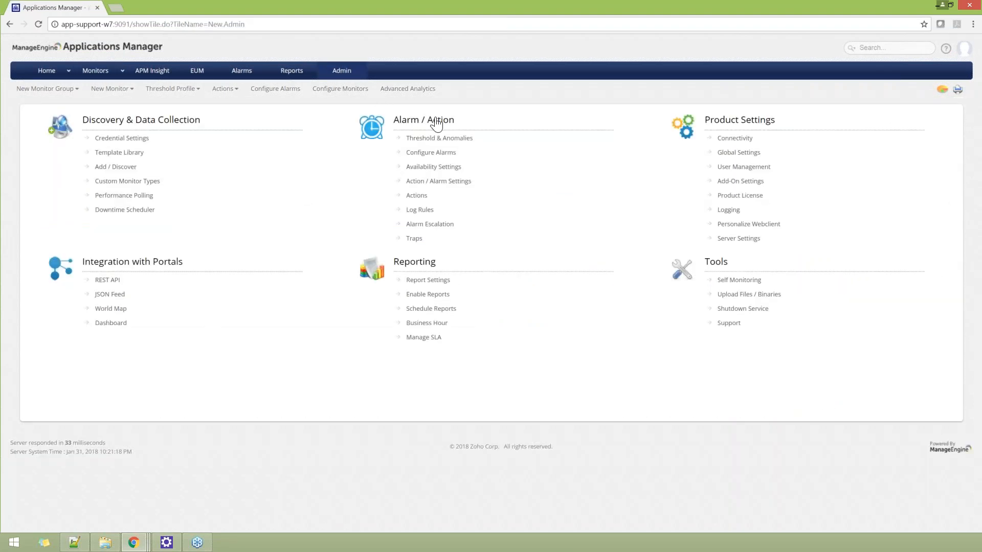
click(436, 160)
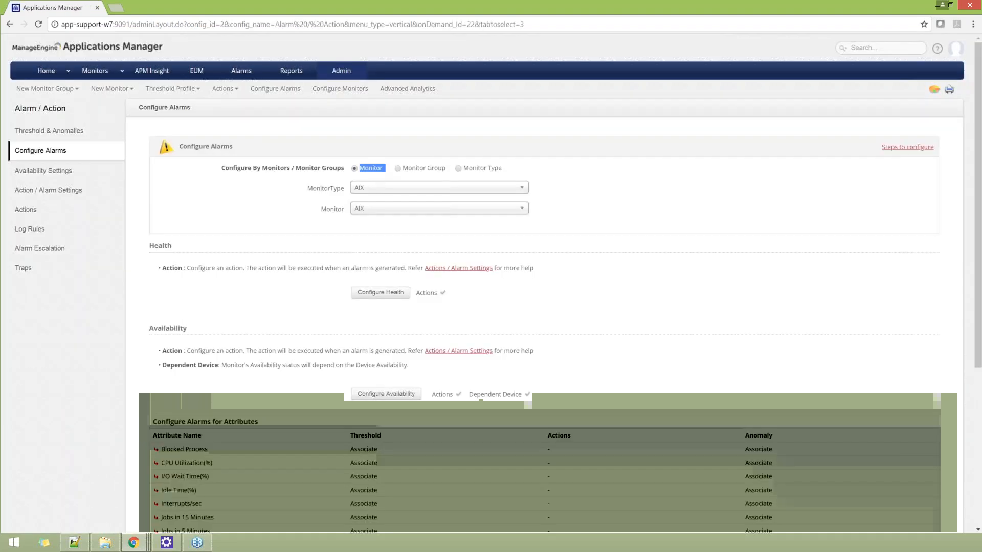
drag(402, 168, 442, 169)
click(507, 169)
double_click(371, 168)
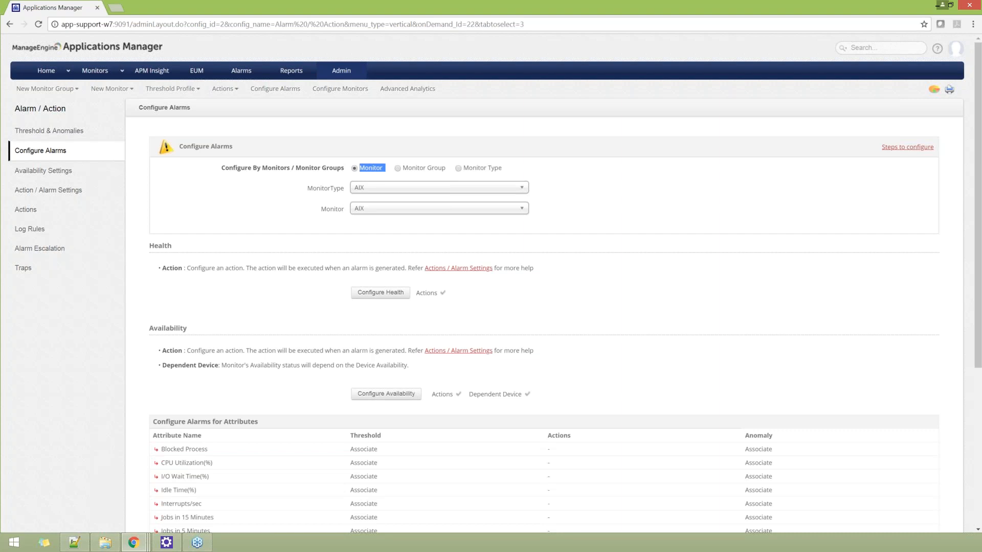
Step: Configure the alarms by Monitor Type and choose Windows 2012 as the monitor type
click(459, 169)
click(425, 190)
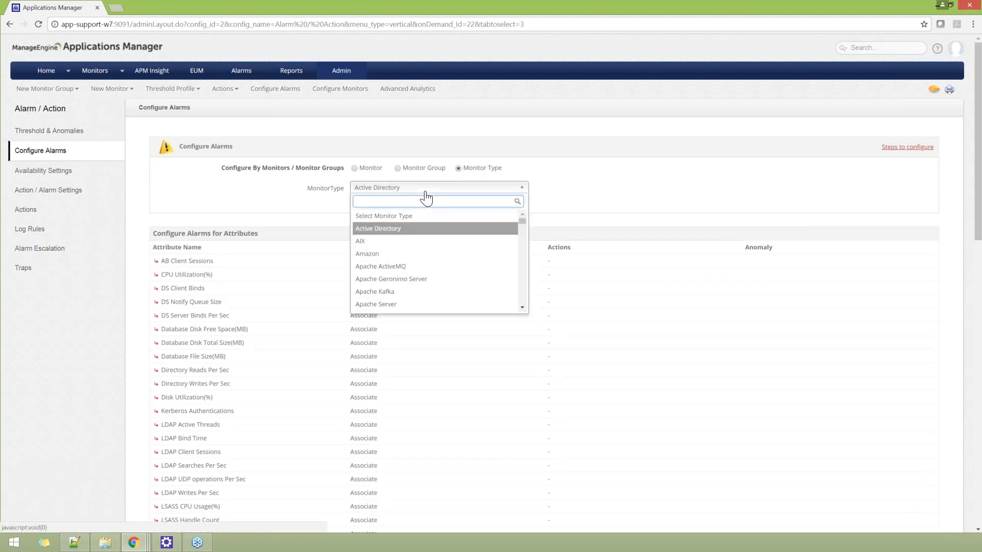
text(win)
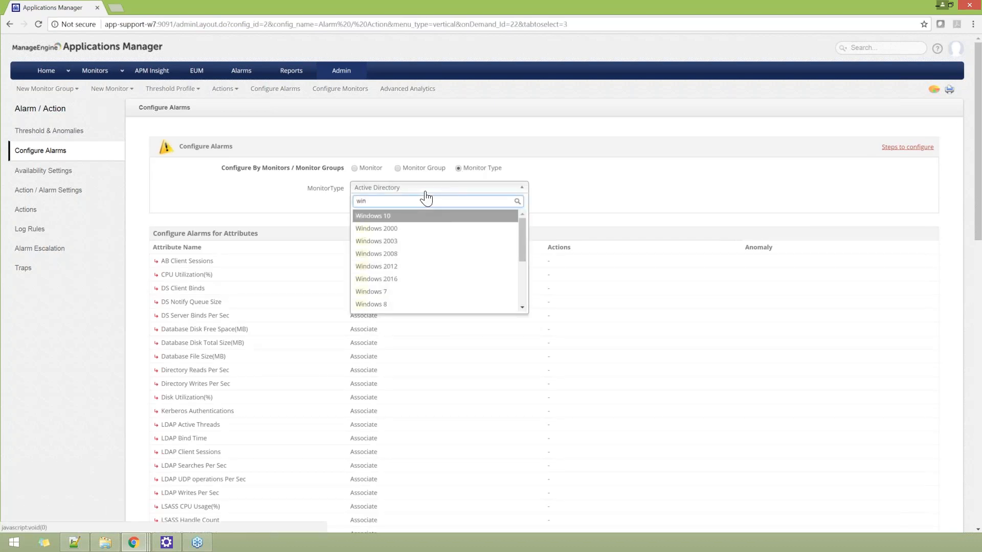
click(409, 266)
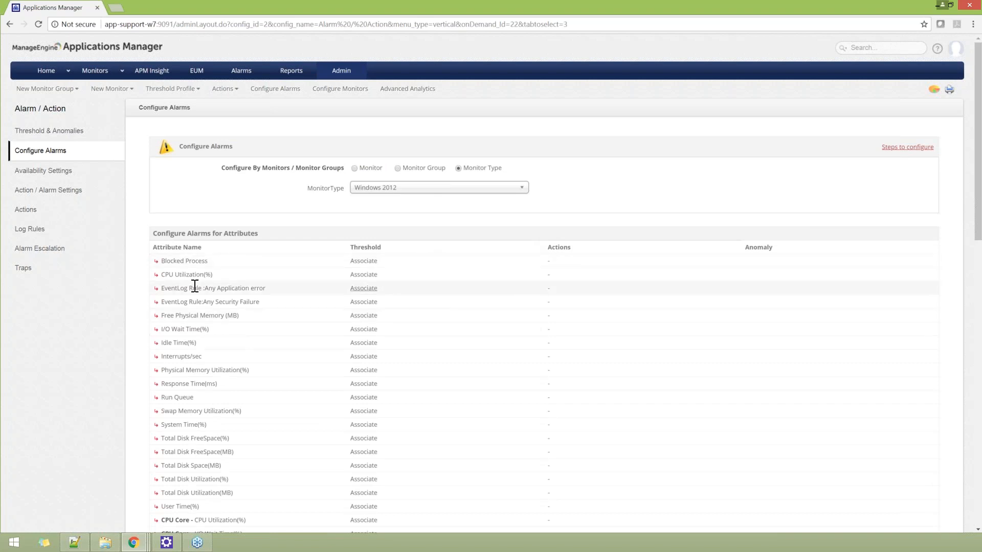
Step: Examine the full list of Windows 2012 attributes that alarms can be configured for
scroll(391, 332, down, 4)
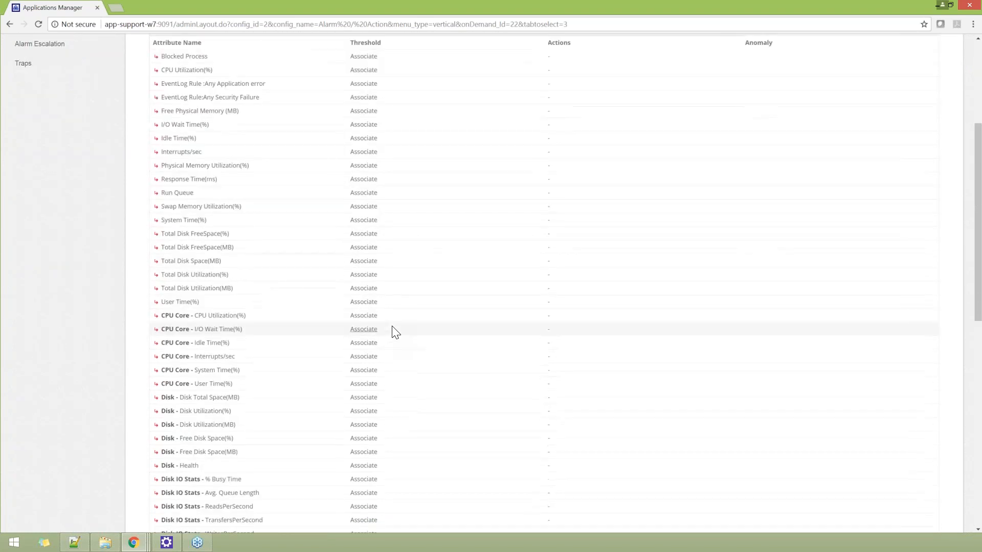
scroll(394, 331, up, 2)
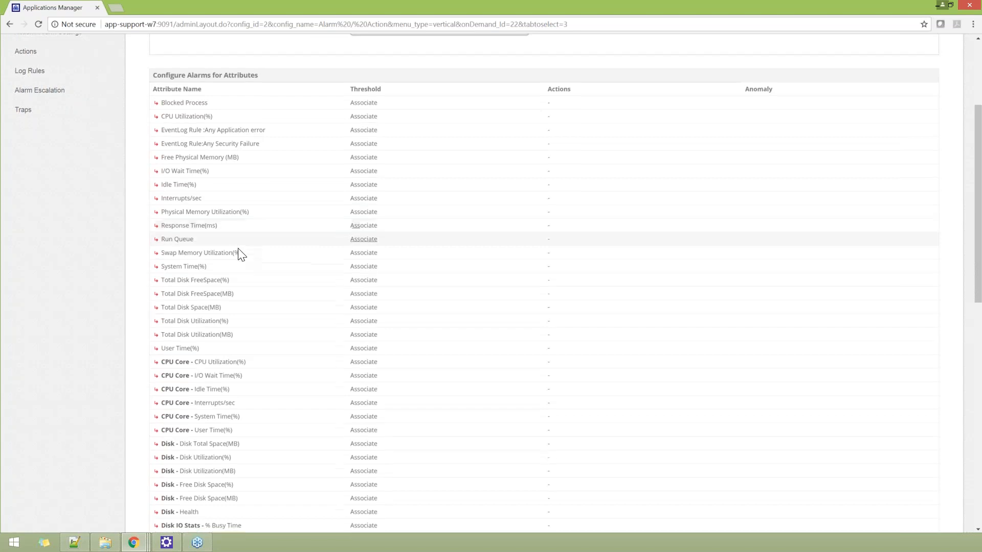
scroll(287, 271, down, 4)
scroll(328, 231, down, 1)
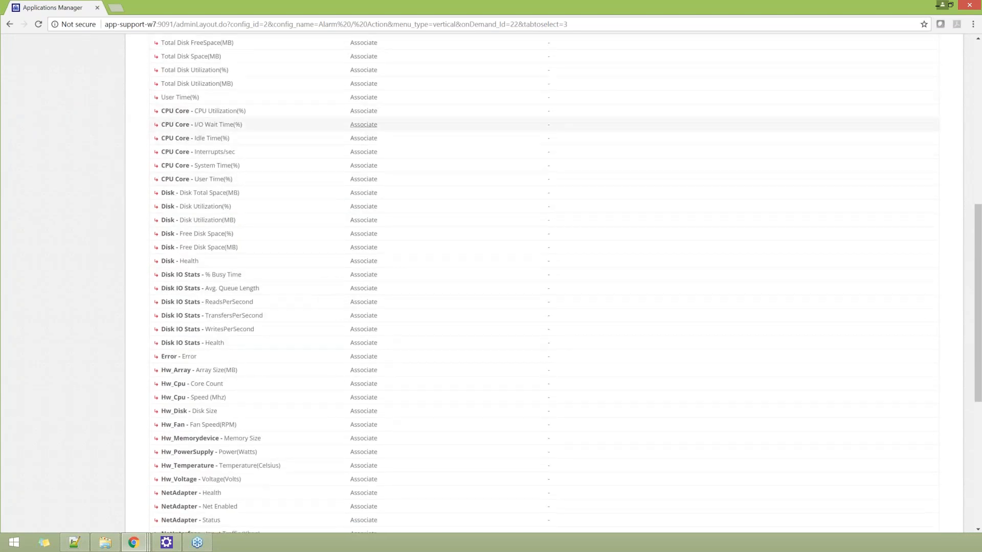
scroll(207, 302, down, 1)
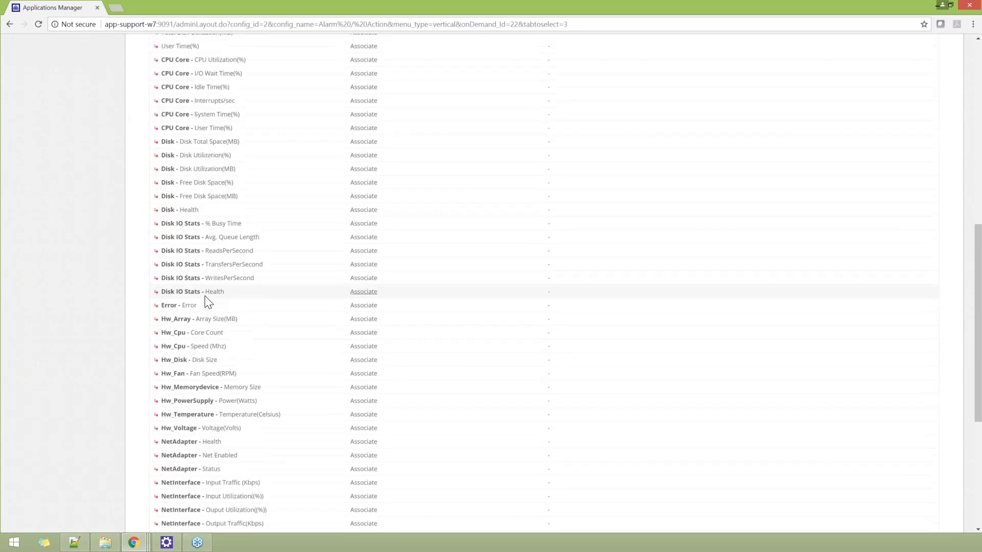
scroll(207, 302, down, 5)
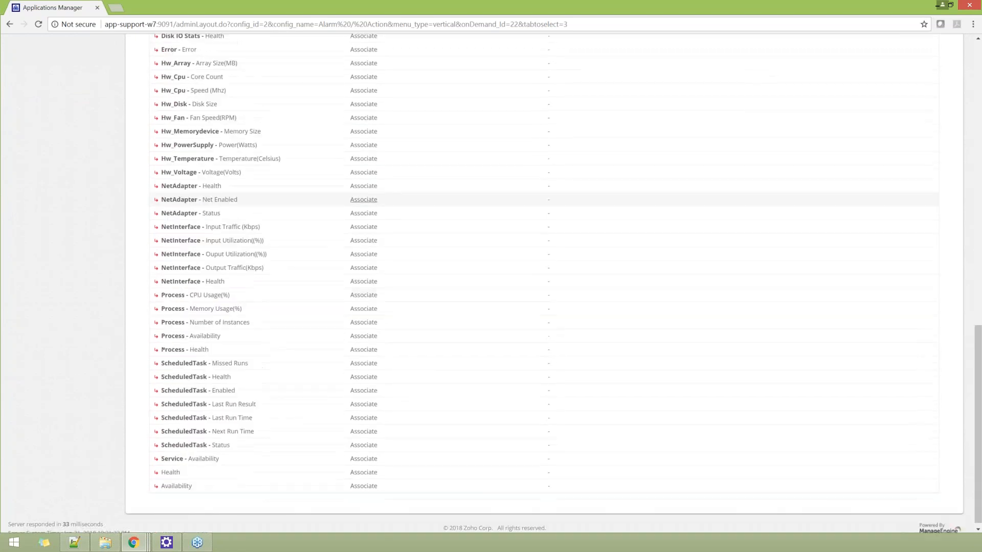
scroll(318, 309, up, 7)
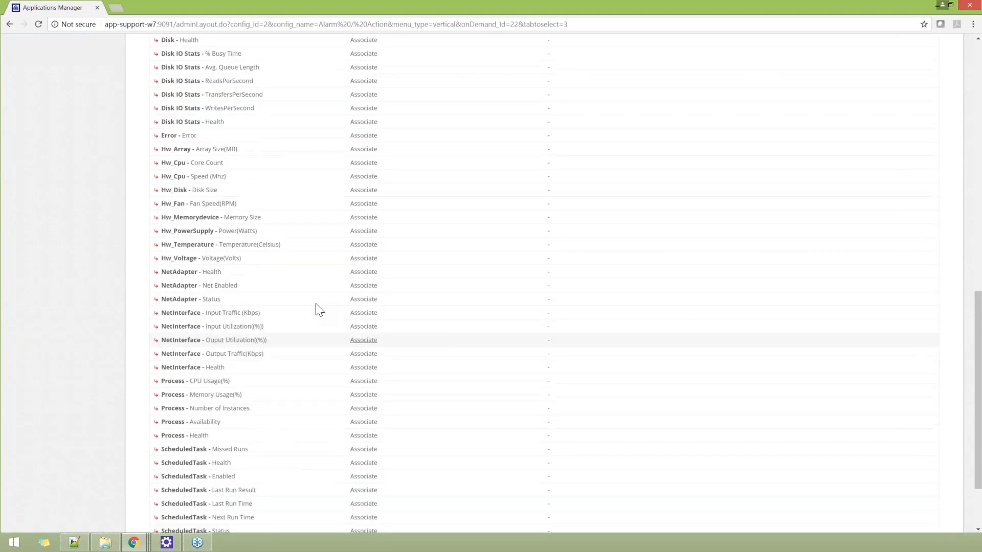
scroll(318, 310, up, 7)
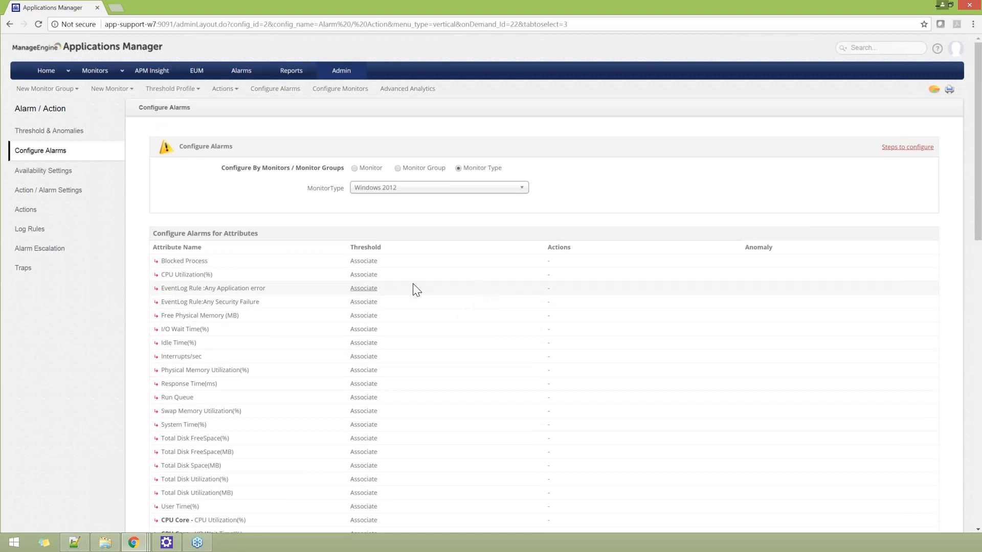
Step: Select the cpu_prodUtil_inPercetage threshold profile for the CPU Utilization(%) attribute of Windows 2012
click(363, 275)
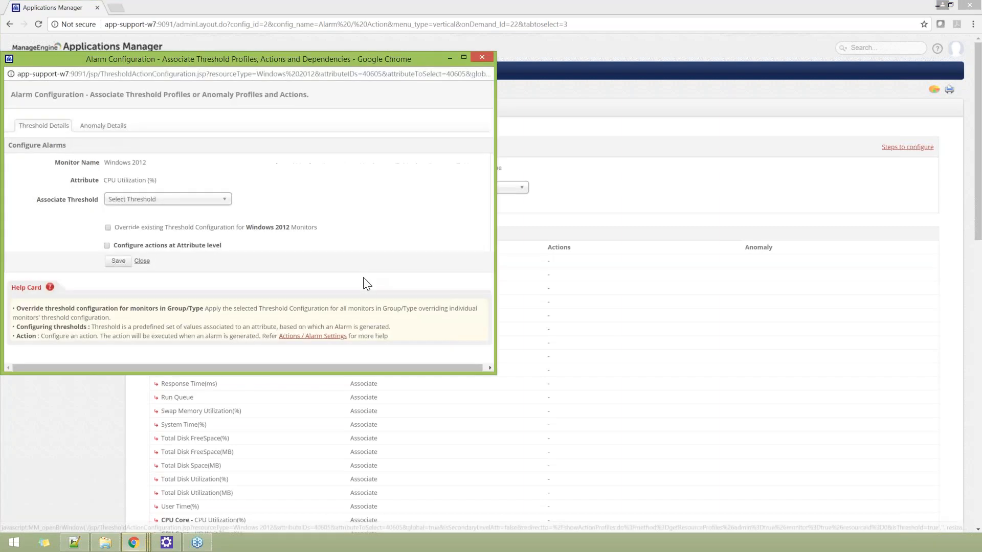
click(126, 202)
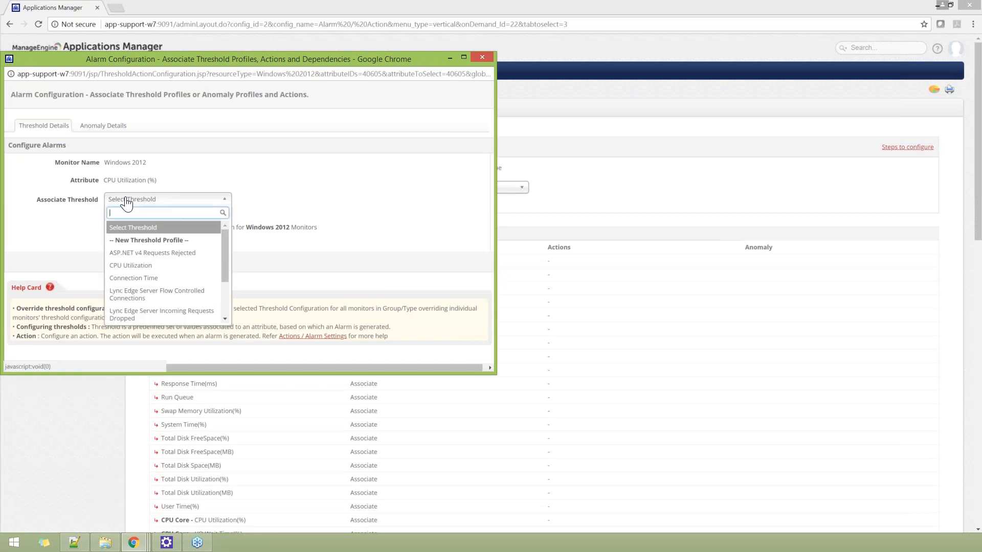
text(cpi)
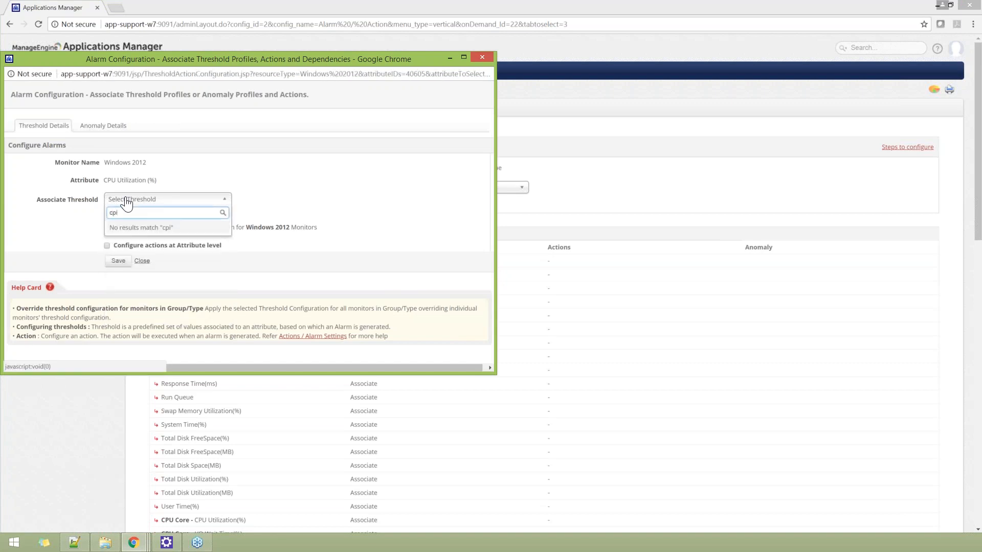
key(BackSpace)
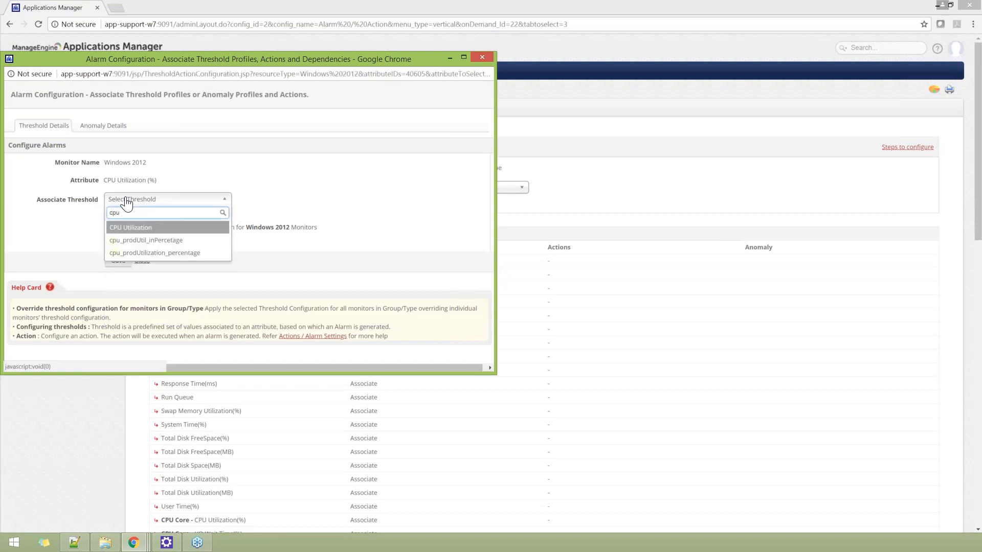
click(146, 240)
scroll(288, 216, down, 1)
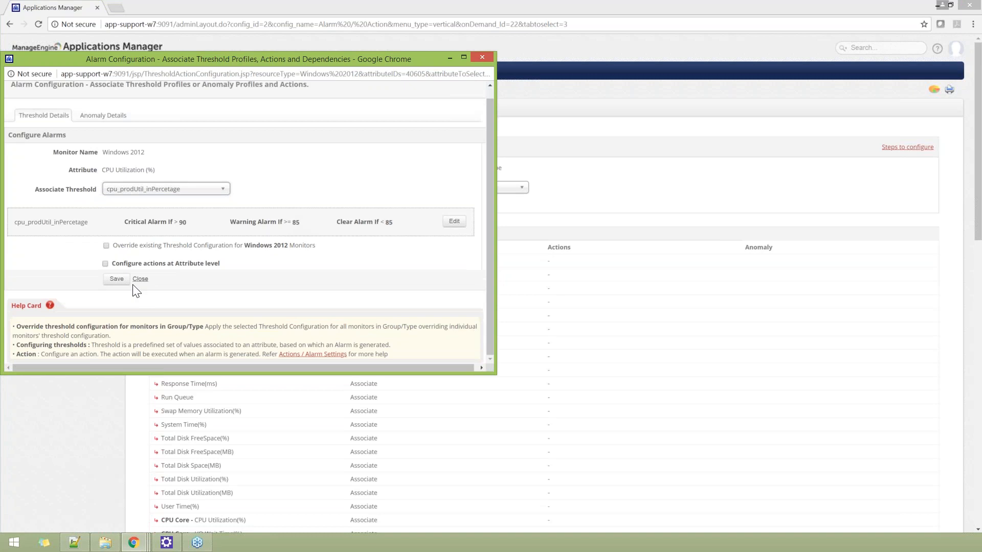
Step: Enable configuring actions at attribute level and associate Email-action with the critical severity
click(105, 264)
scroll(368, 240, down, 3)
scroll(423, 262, down, 1)
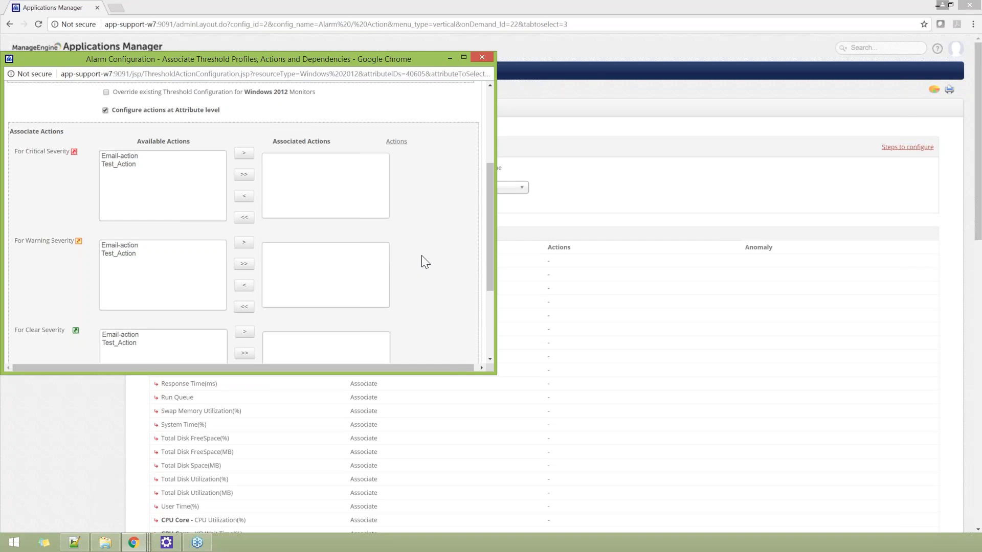
click(130, 156)
click(244, 153)
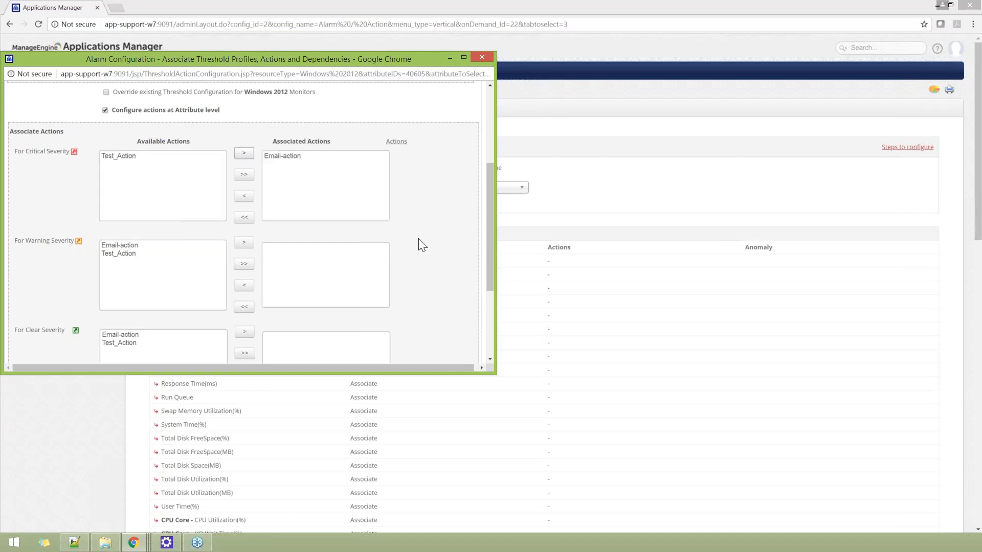
Step: Associate Email-action with both the warning severity and the clear severity
scroll(418, 238, down, 1)
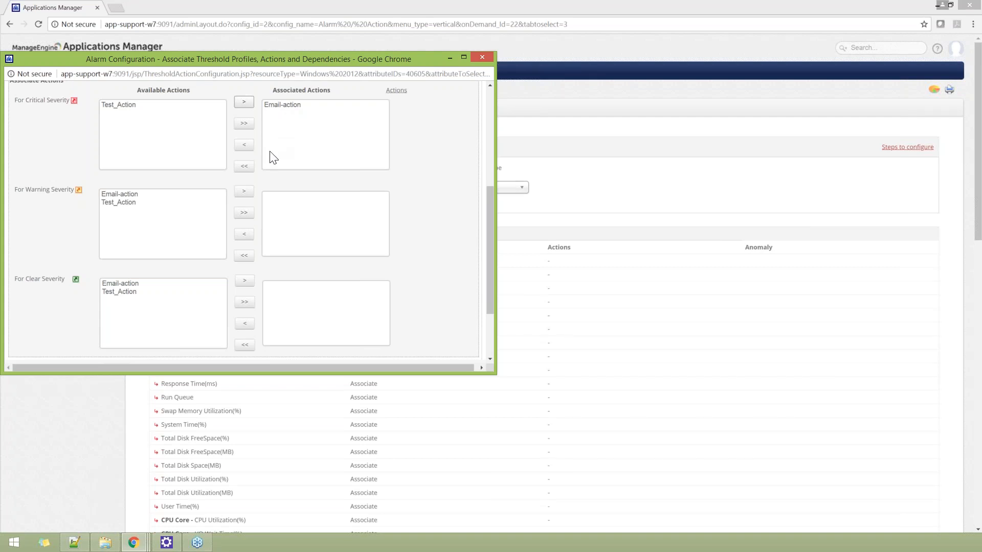
click(129, 195)
click(243, 192)
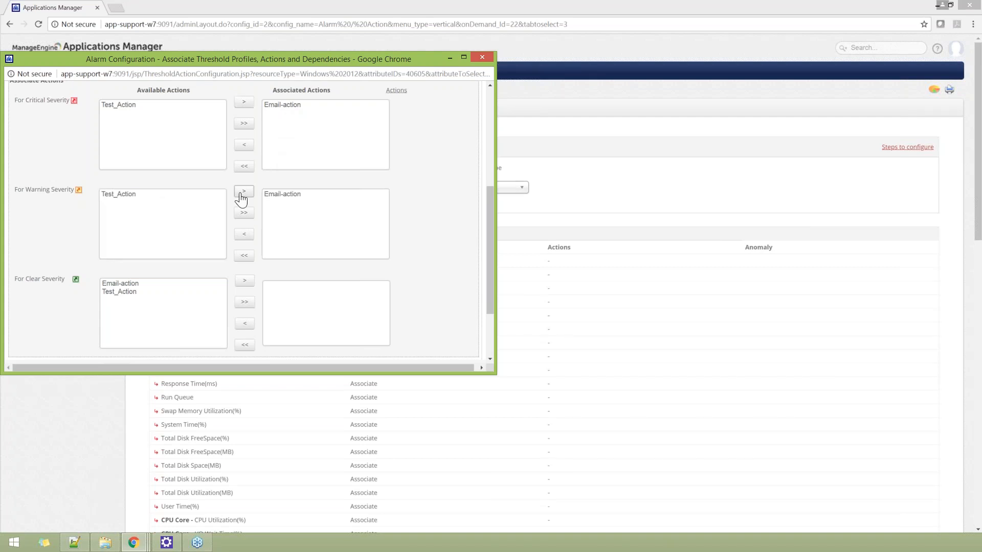
click(135, 285)
click(245, 280)
scroll(281, 291, down, 2)
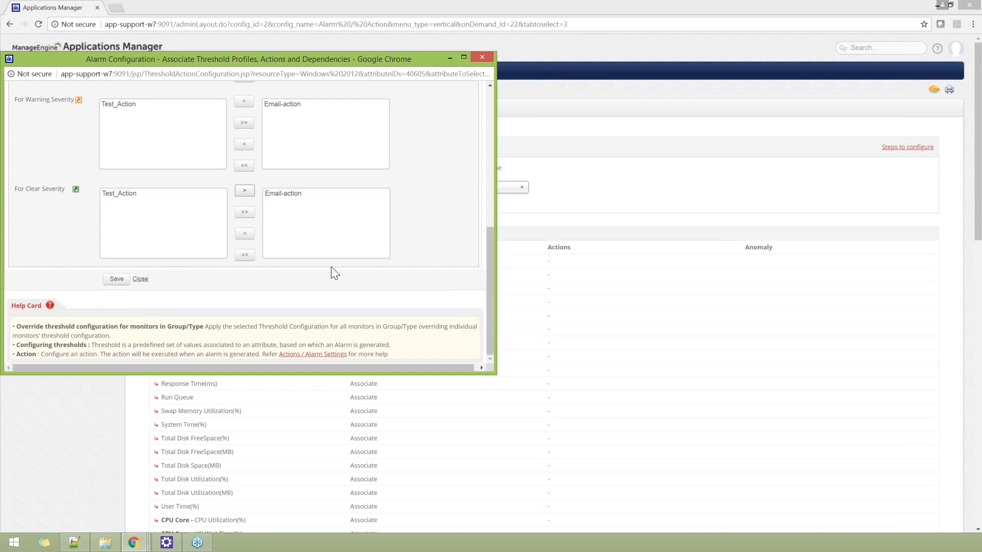
Step: Enable overriding the existing threshold configuration for Windows 2012 monitors and review the associated actions for each severity
scroll(345, 274, up, 2)
scroll(344, 274, up, 3)
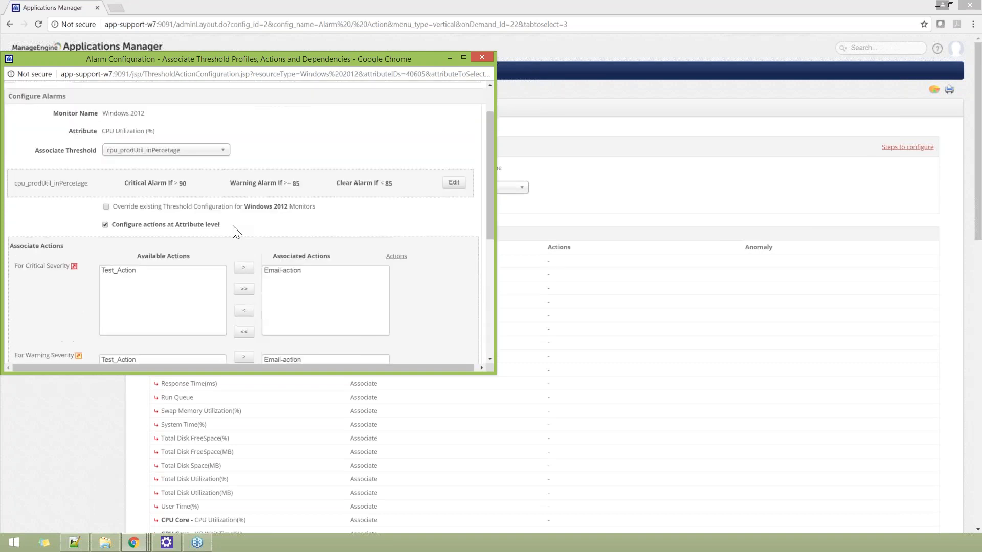
drag(113, 207, 333, 208)
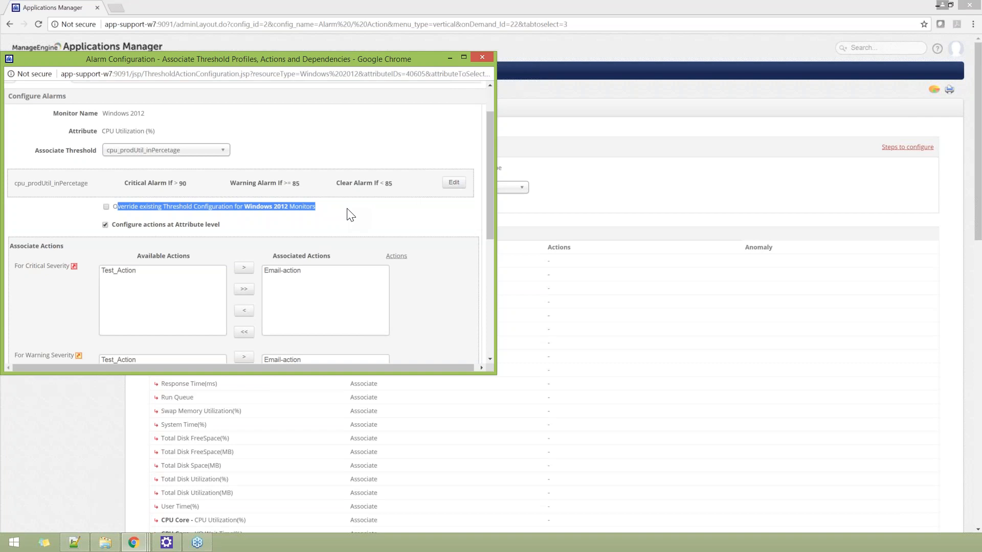
click(106, 206)
scroll(83, 212, down, 1)
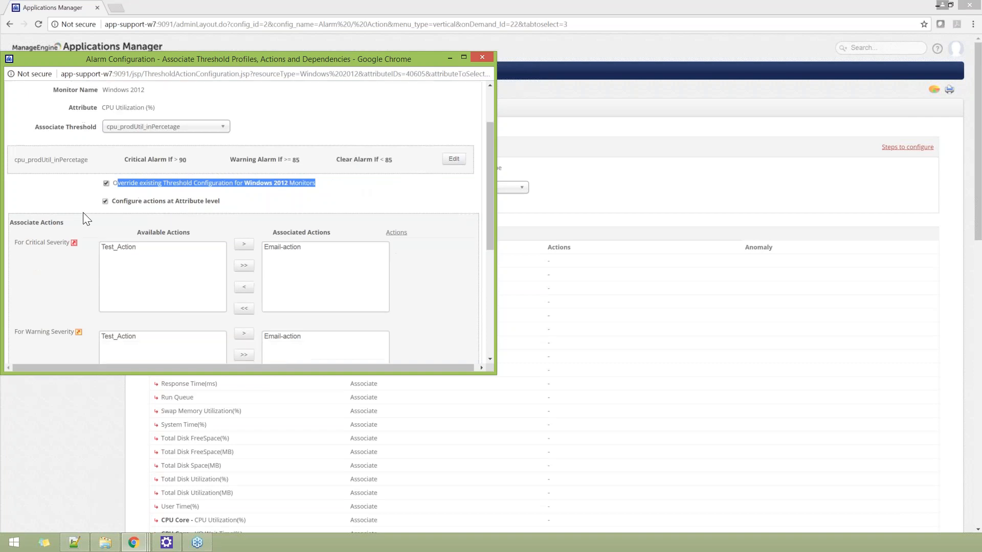
scroll(83, 213, down, 5)
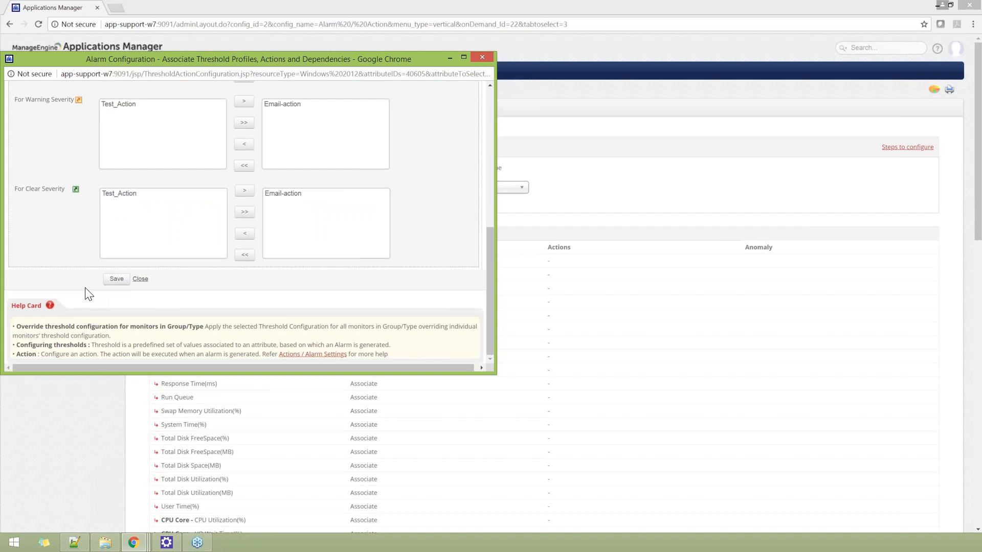
scroll(89, 295, up, 4)
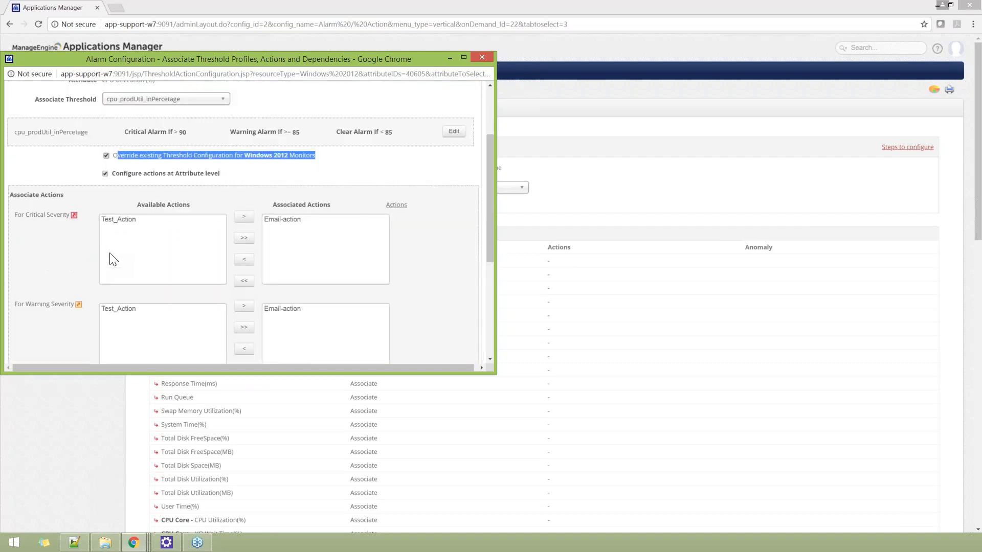
scroll(121, 254, down, 4)
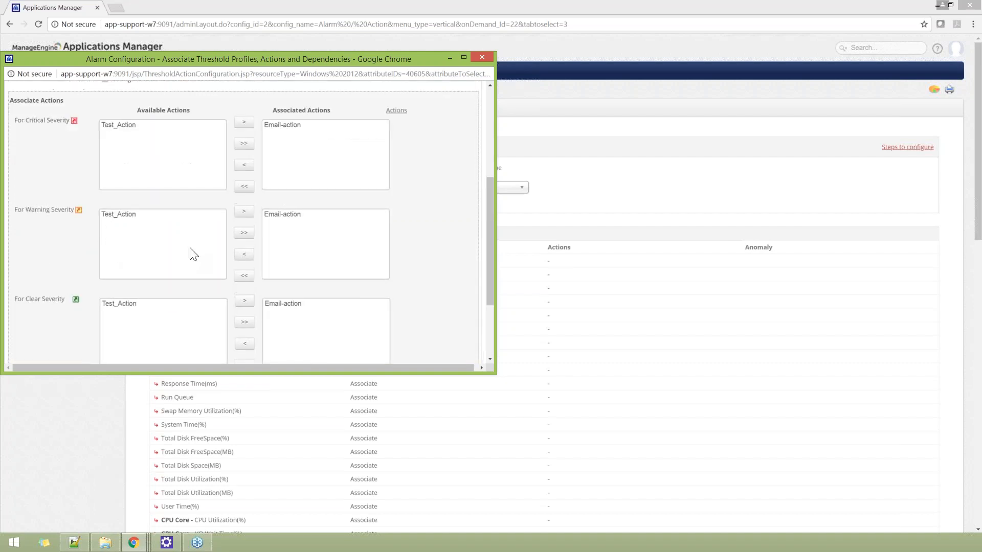
Step: Save the threshold and action configuration for the CPU Utilization(%) attribute of Windows 2012
click(117, 279)
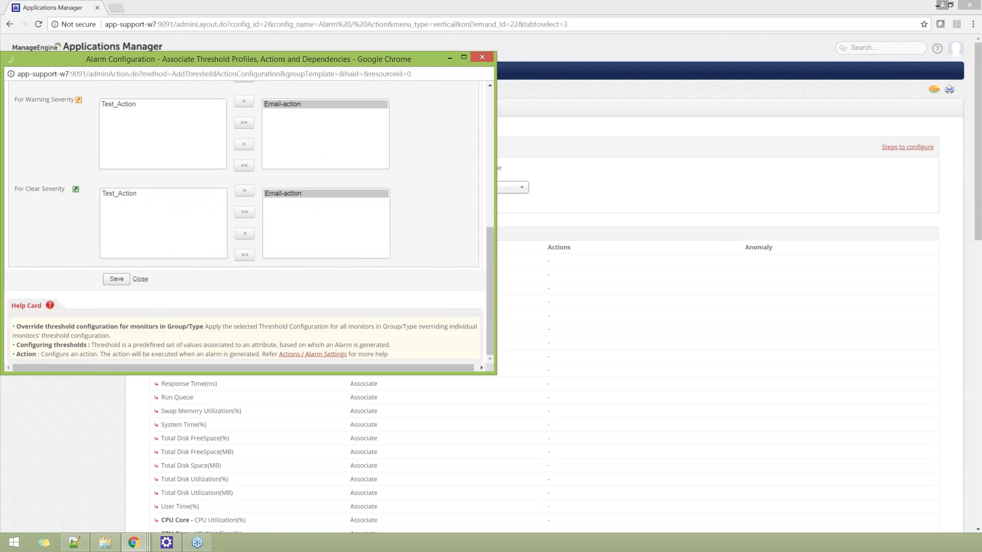
scroll(191, 333, down, 5)
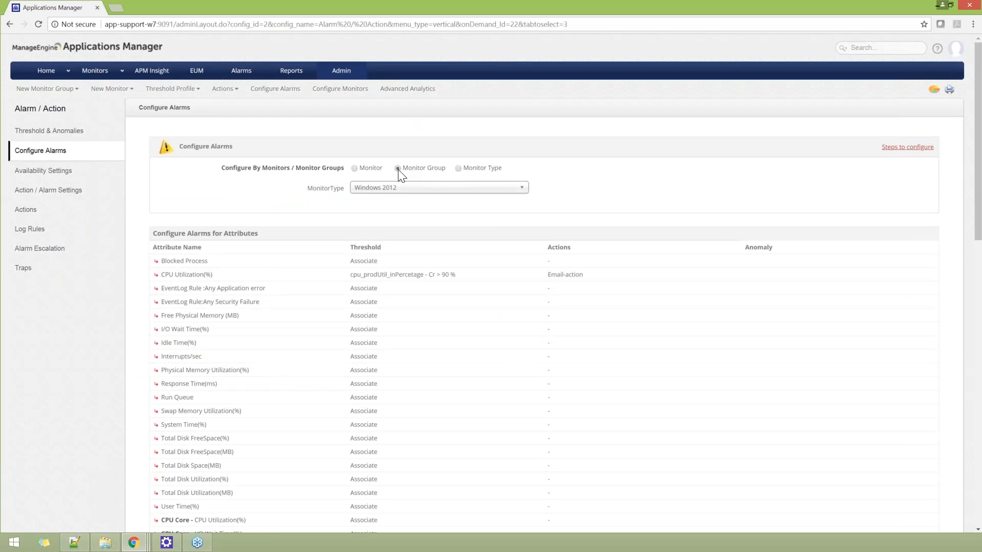
Step: Switch alarm configuration to monitor group with the Template action type and review the CPU Utilization(%) threshold and action for Windows 2012
click(398, 169)
click(395, 209)
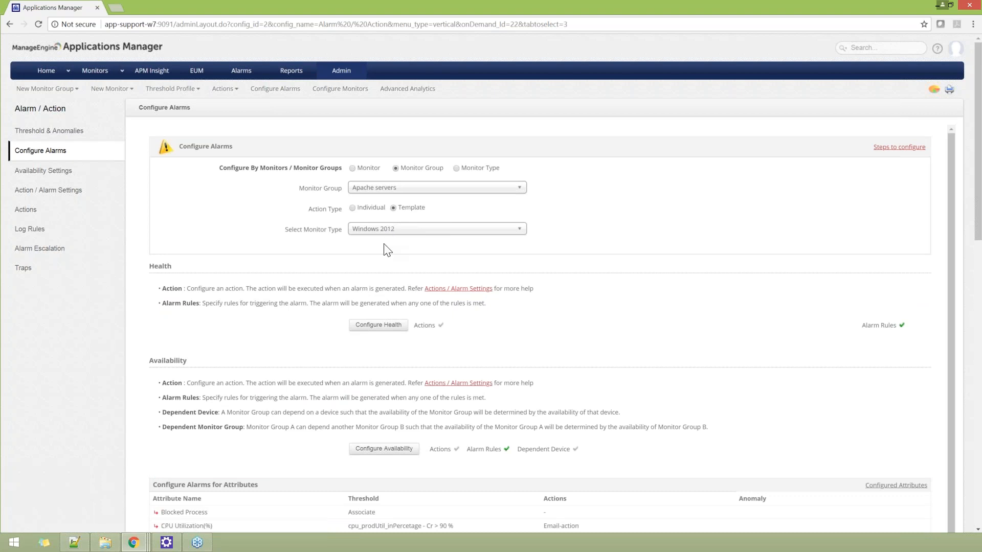
scroll(388, 251, down, 3)
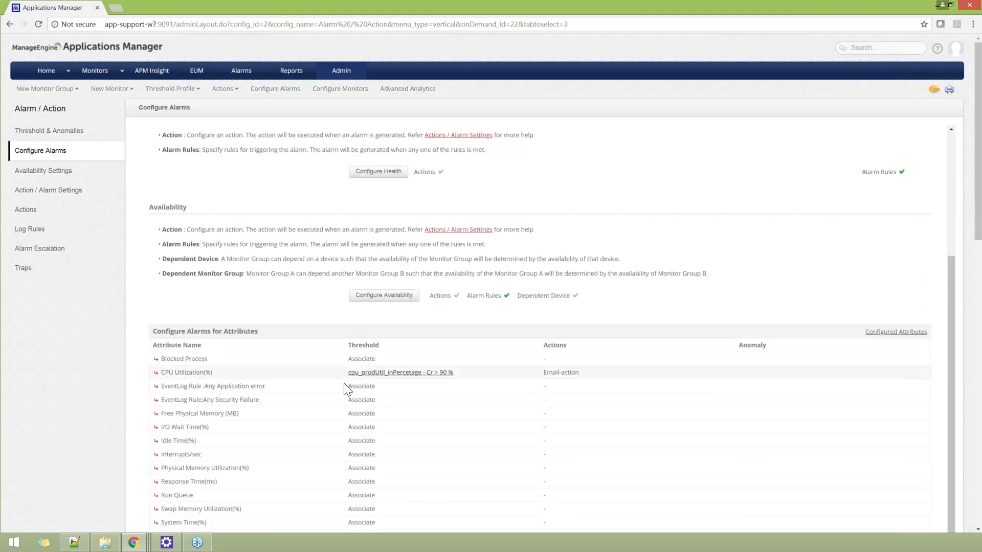
drag(351, 373, 440, 373)
drag(579, 372, 543, 372)
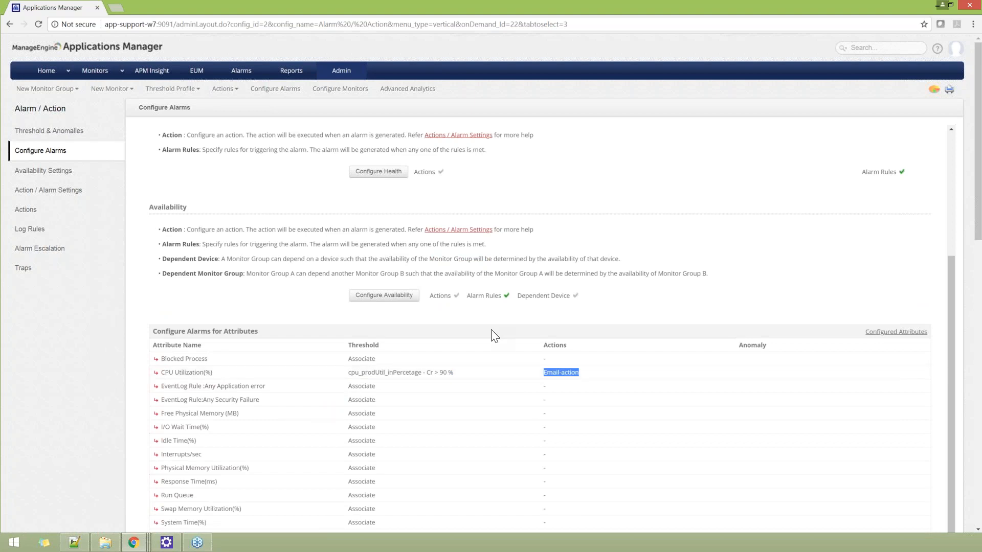
scroll(491, 331, down, 2)
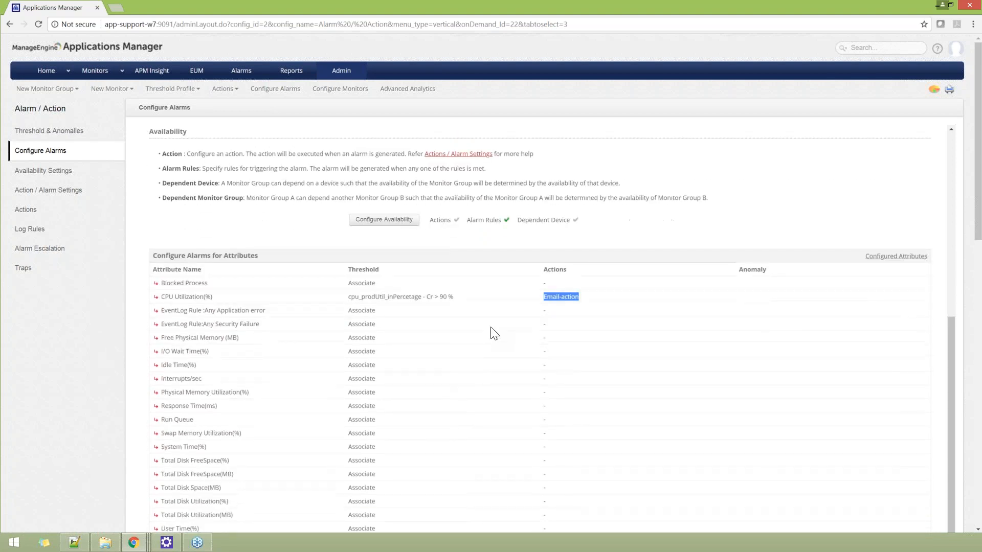
scroll(204, 369, down, 2)
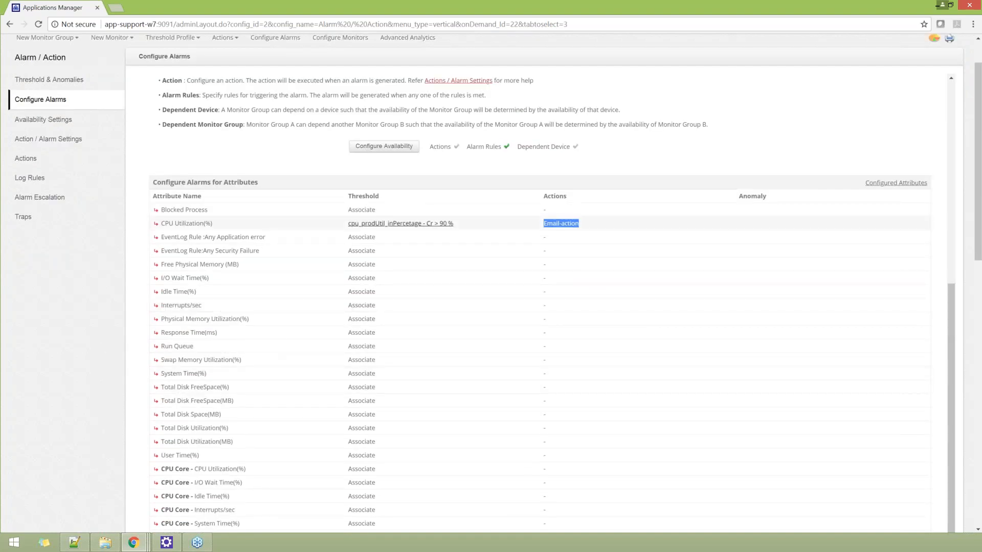
Step: Select the CPU Utilization threshold for the Blocked Process attribute, enabling the override for Apache servers monitors and actions at attribute level
click(360, 210)
click(152, 202)
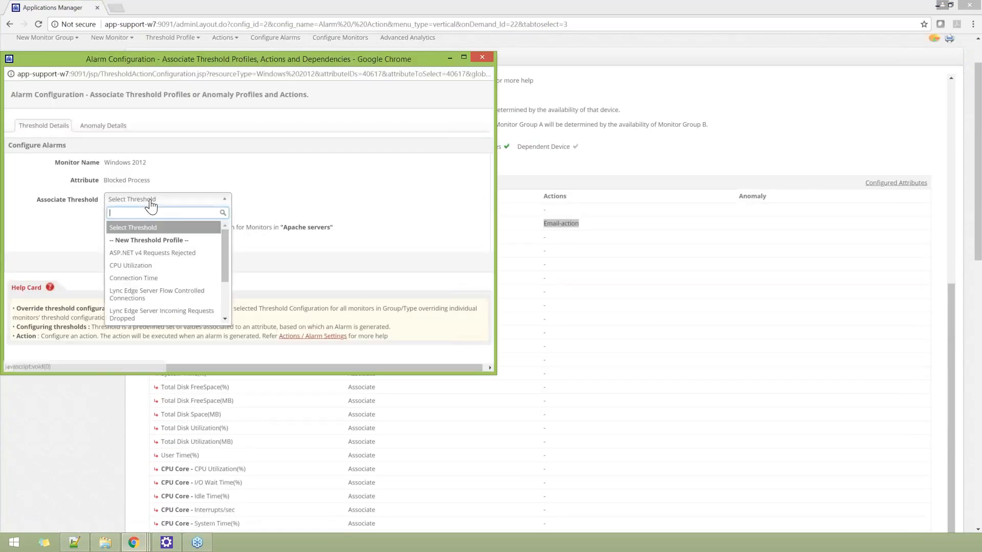
click(140, 266)
scroll(244, 240, down, 1)
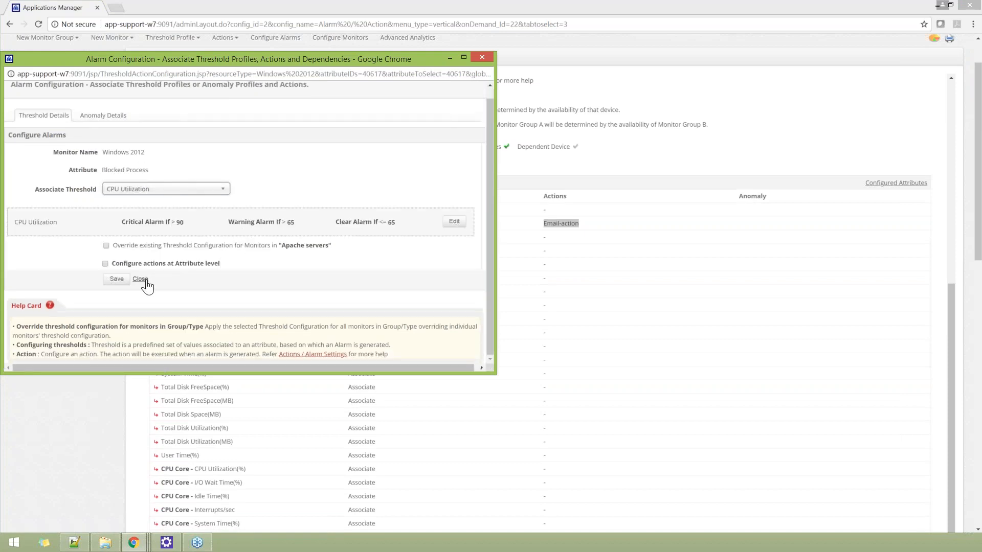
click(107, 246)
click(105, 263)
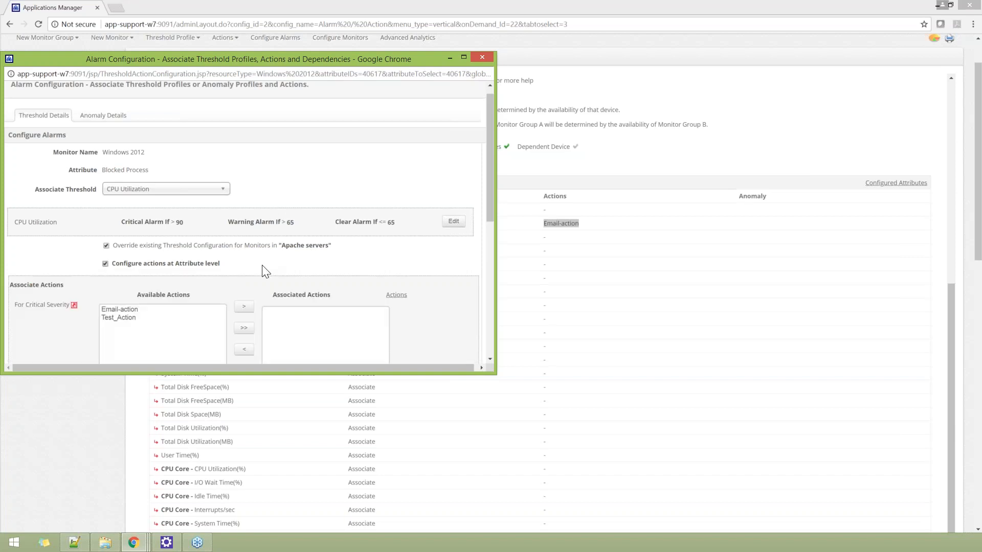
Step: Associate Email-action with the critical severity of Blocked Process, then save and close the alarm configuration
scroll(263, 271, down, 2)
drag(220, 161, 113, 160)
click(112, 180)
scroll(128, 164, down, 1)
click(127, 157)
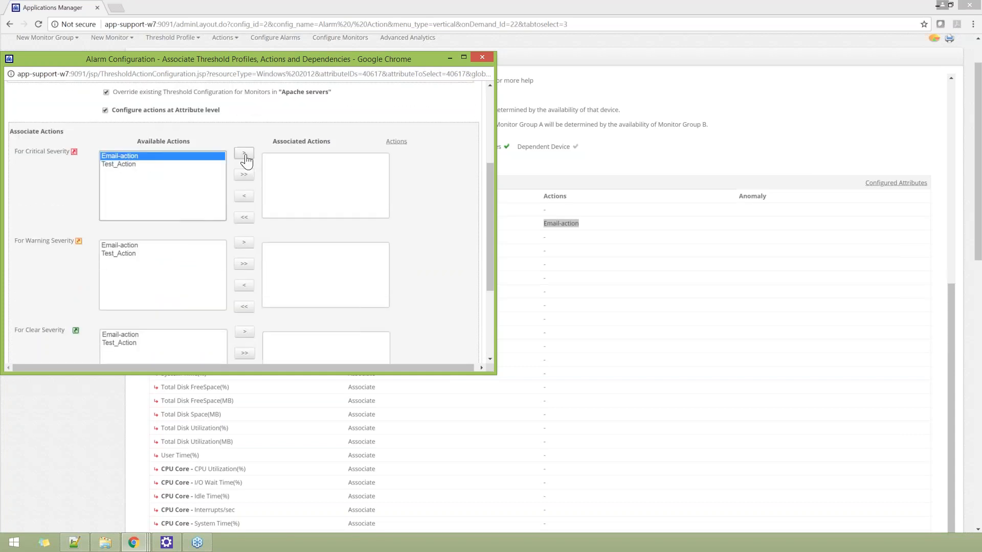
click(244, 153)
scroll(190, 213, down, 1)
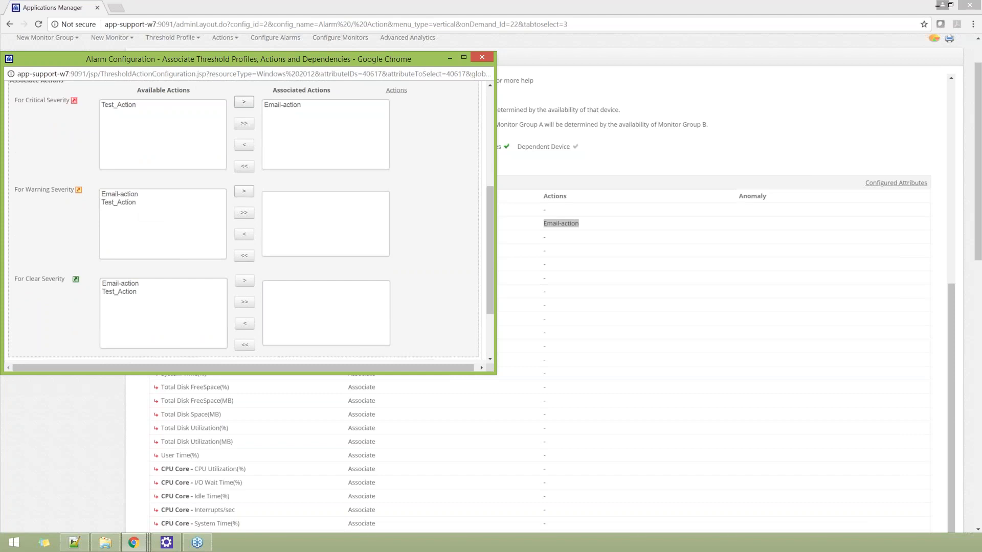
scroll(371, 248, down, 1)
click(117, 320)
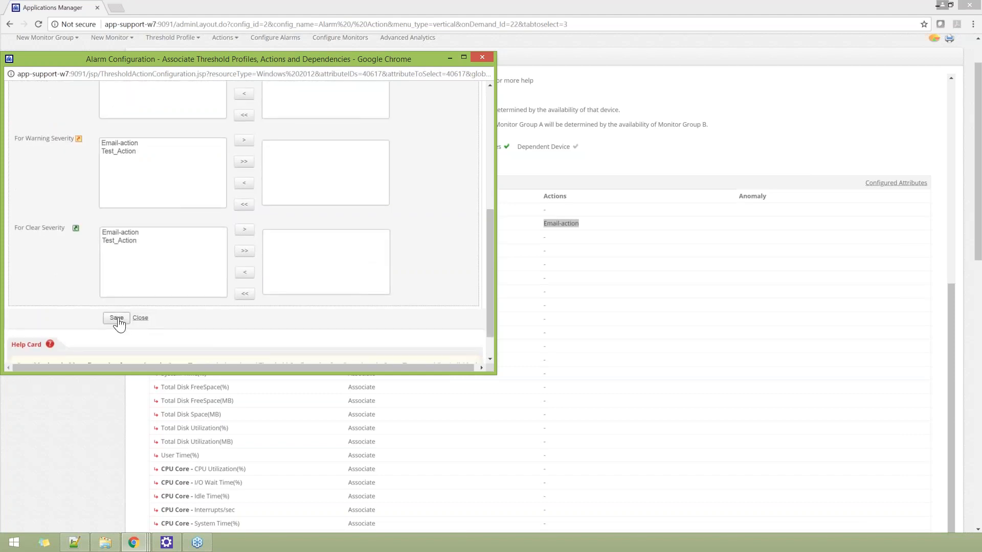
scroll(279, 269, down, 6)
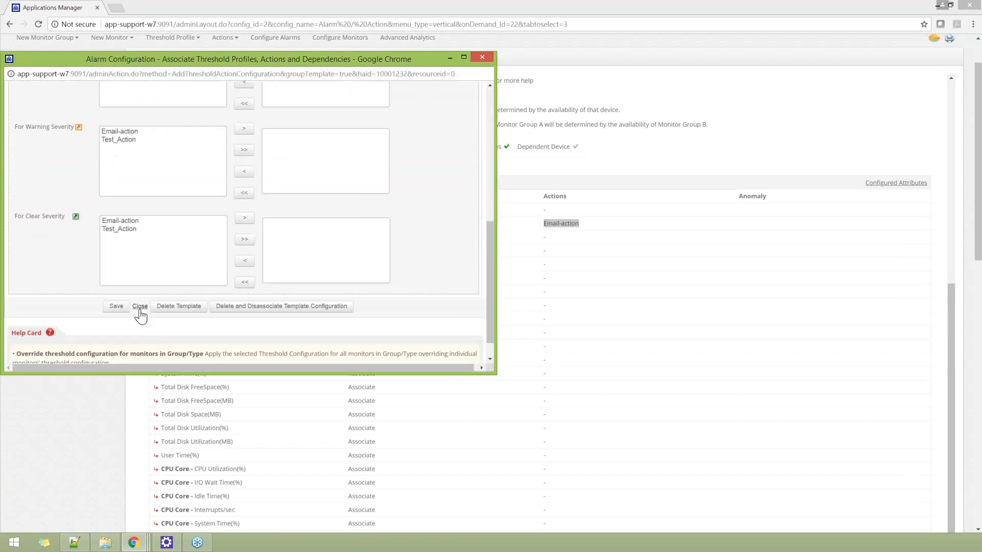
click(140, 305)
Step: Delete and disassociate the template configuration of the CPU Utilization(%) attribute for the Apache servers group, and close the alarm configuration
scroll(428, 314, up, 3)
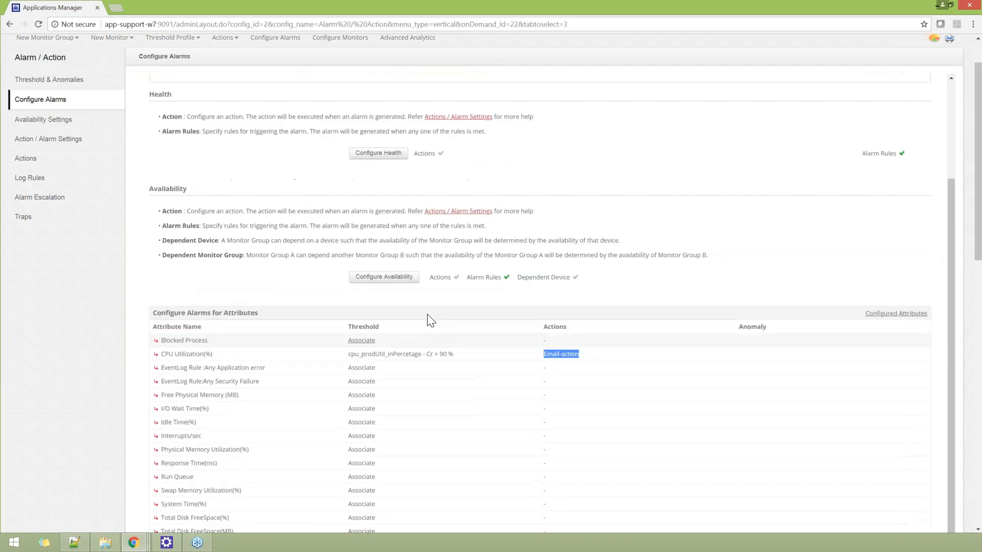
scroll(428, 314, up, 1)
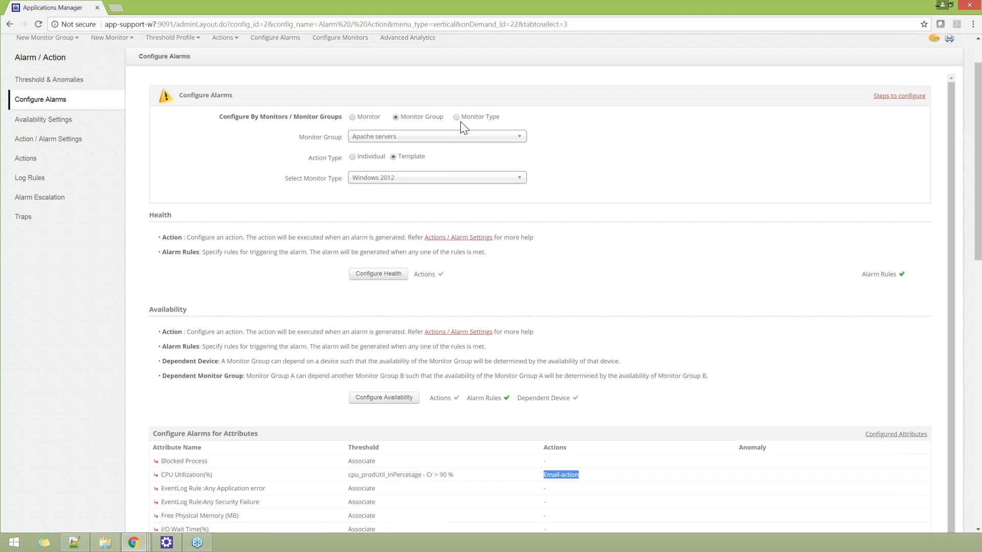
scroll(478, 296, down, 2)
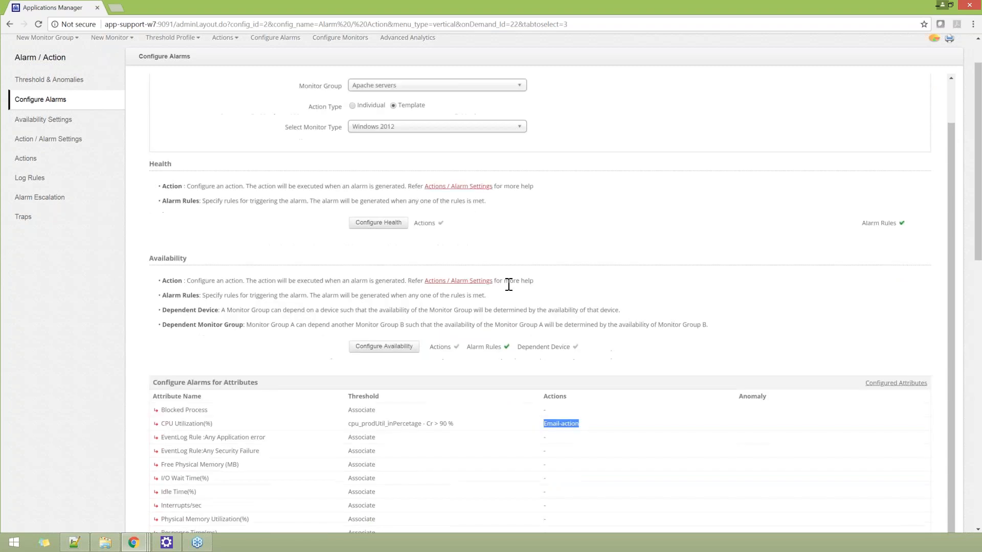
scroll(400, 321, down, 1)
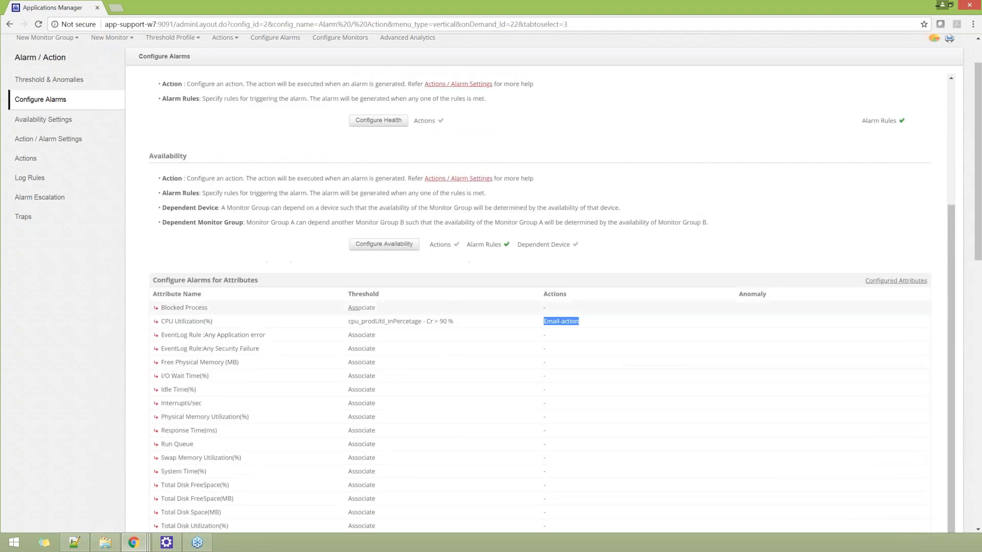
click(400, 322)
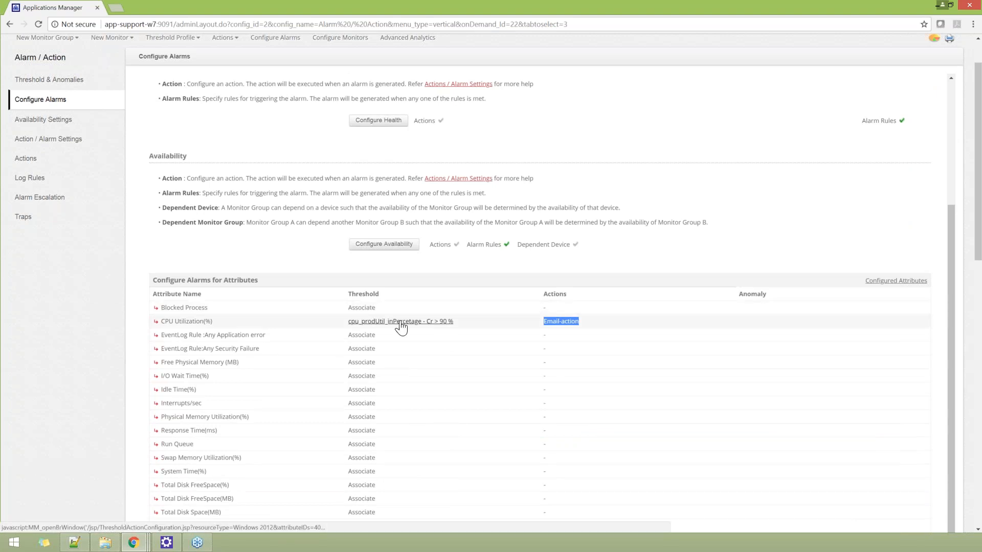
scroll(371, 256, down, 6)
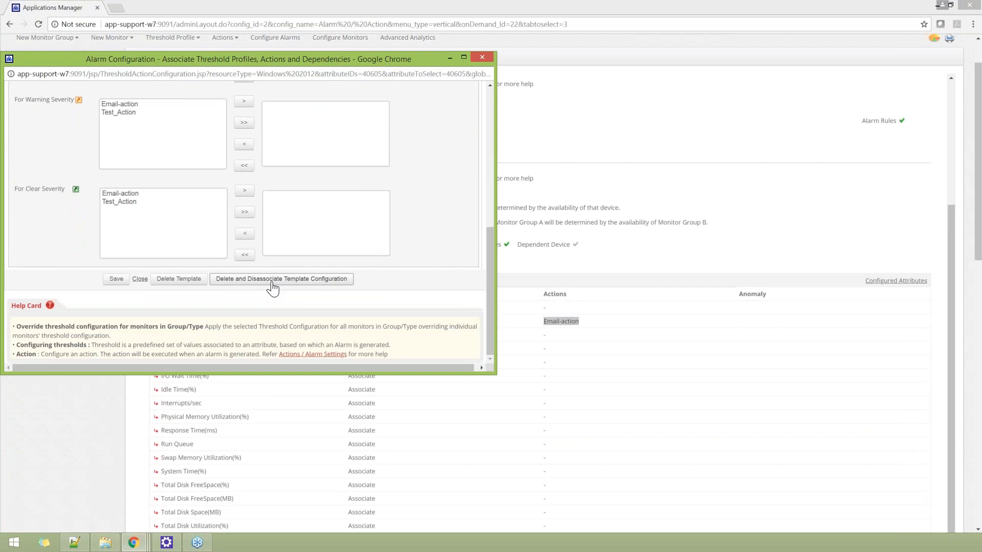
click(272, 287)
key(Return)
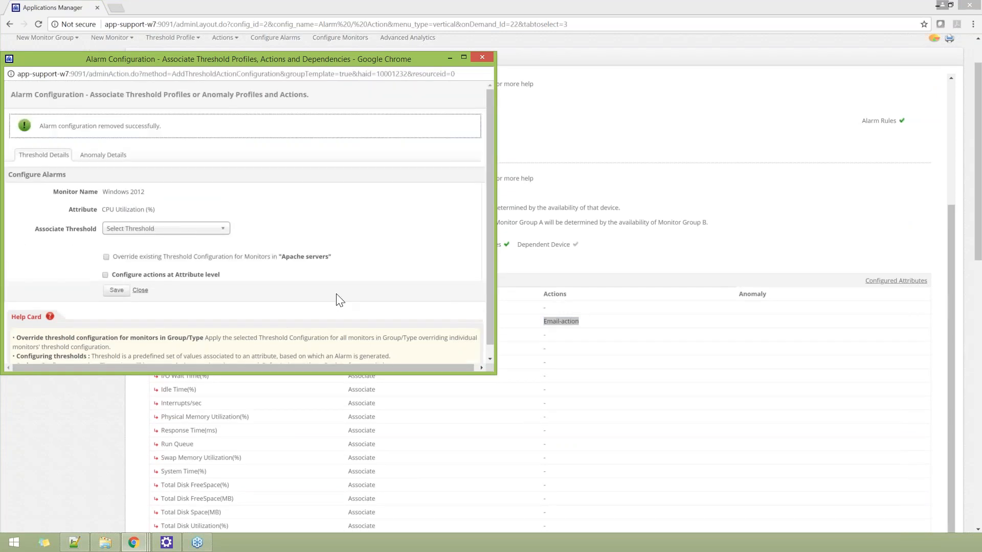
scroll(285, 309, down, 1)
click(139, 280)
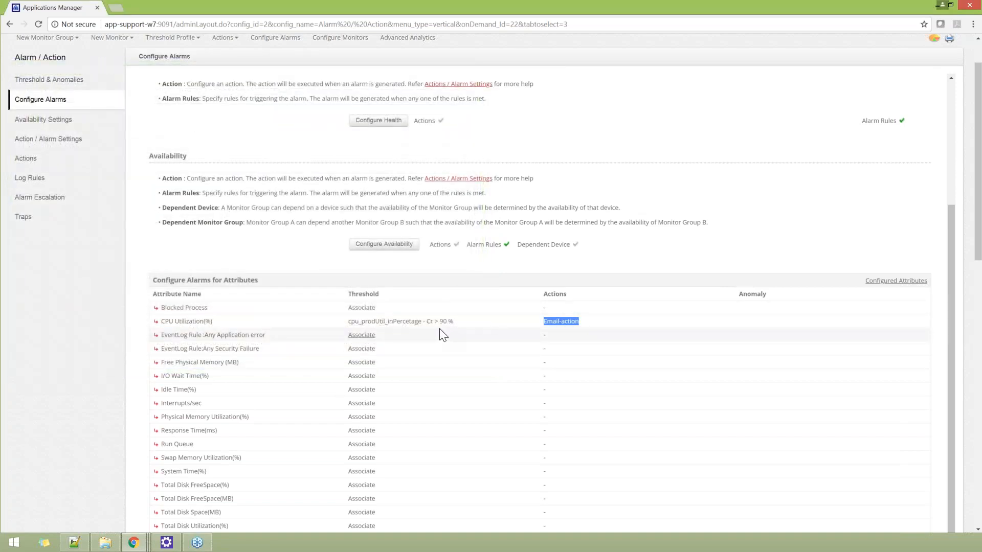
scroll(440, 332, up, 4)
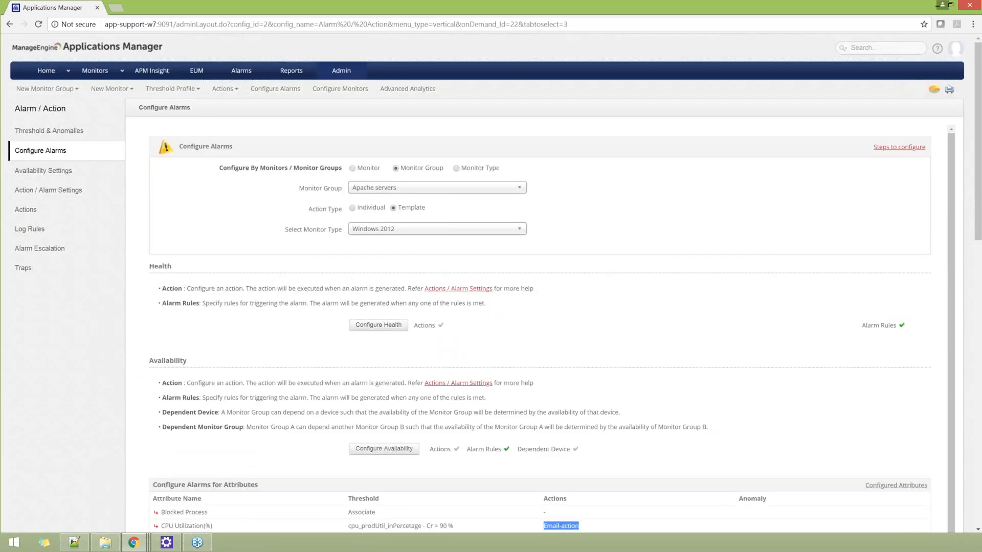
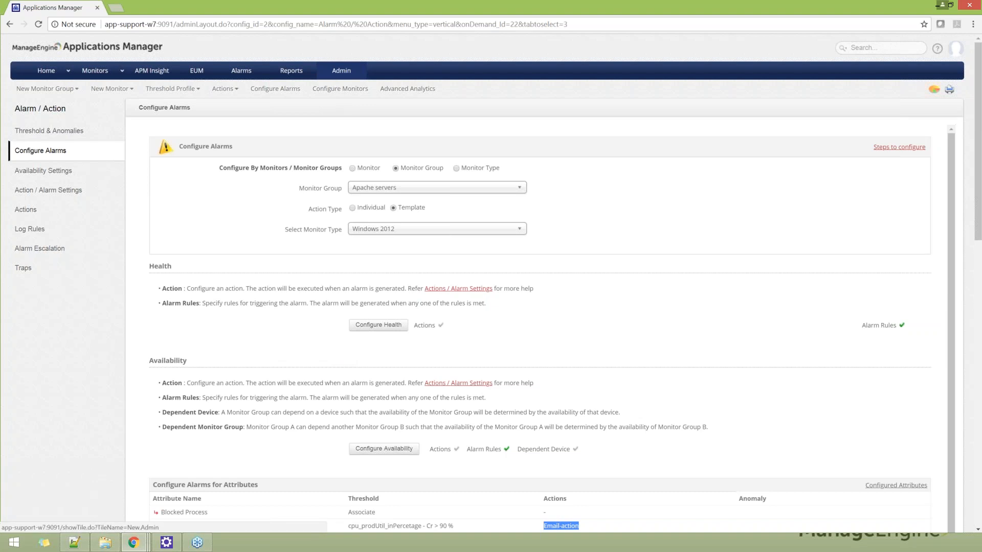
Step: Review the mail server and SMS server configuration in the product's connectivity settings
click(341, 72)
click(735, 139)
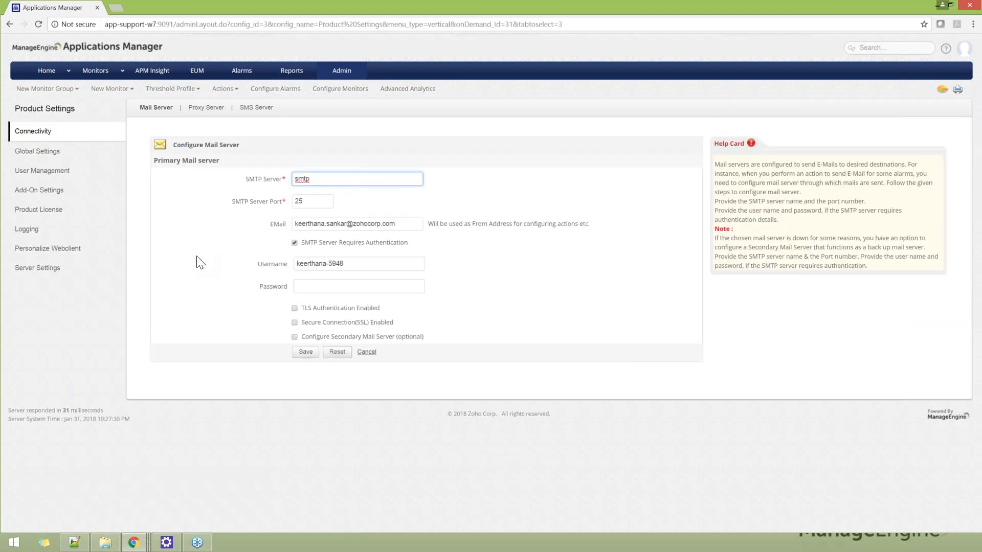
click(259, 111)
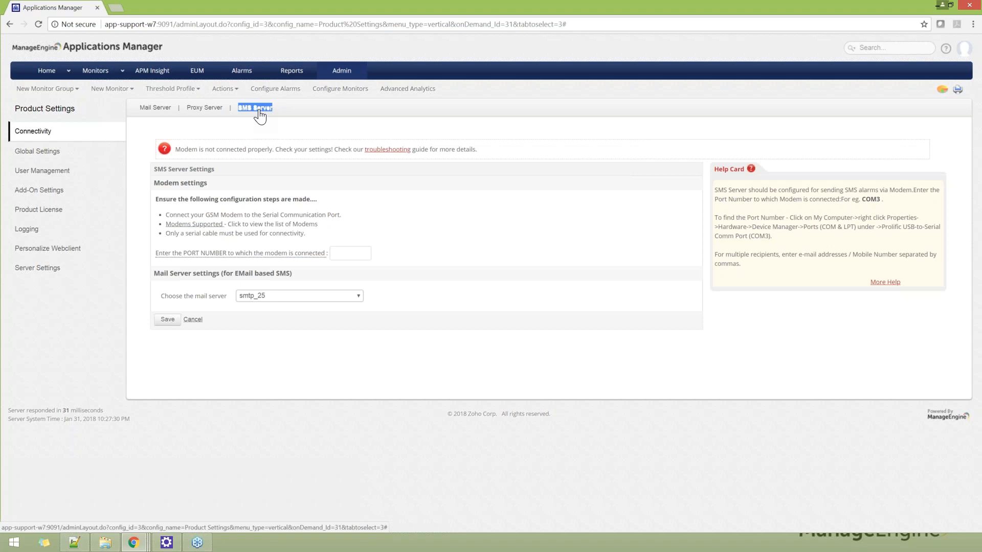
Step: Review the action types that can be created and view the list of existing actions
click(339, 75)
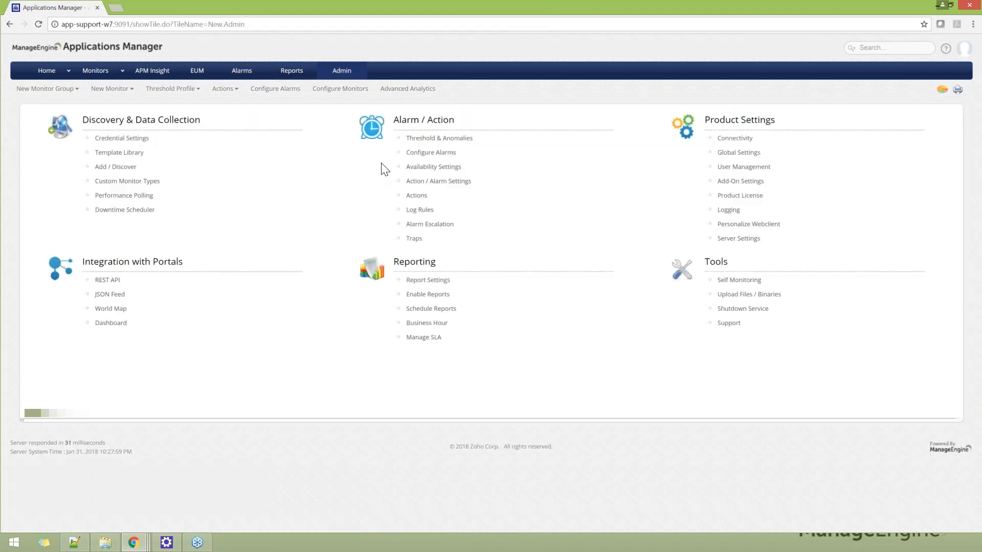
click(416, 198)
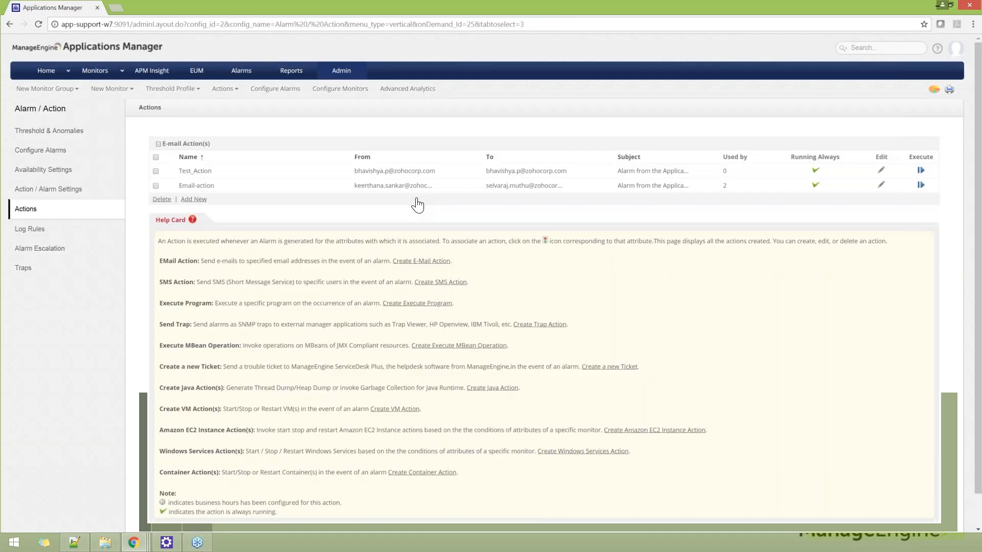
click(233, 91)
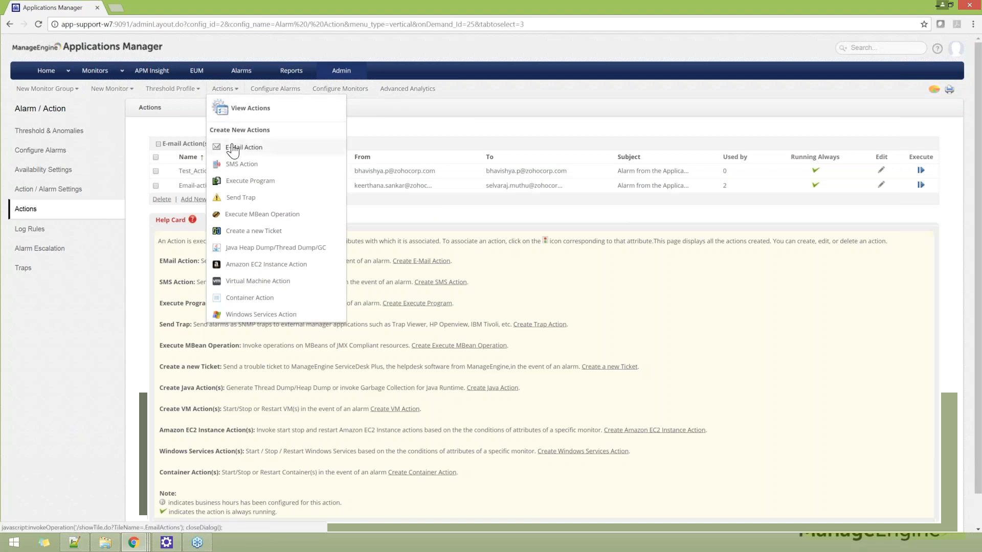
click(425, 141)
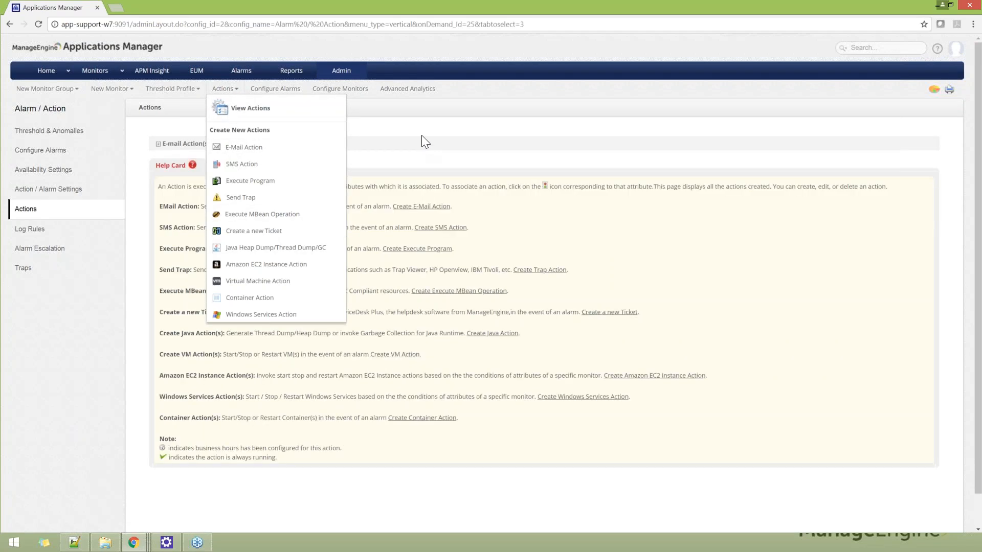
click(387, 139)
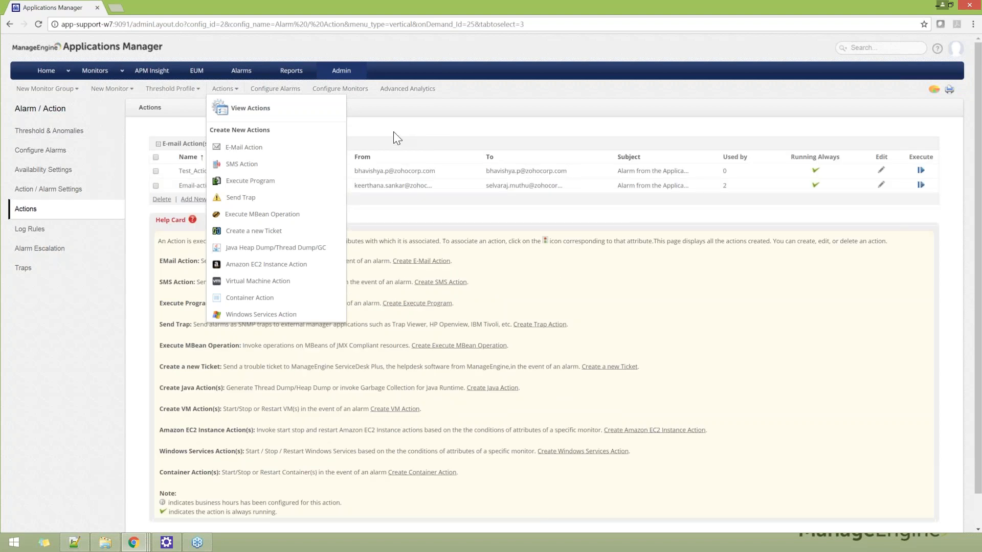
click(252, 109)
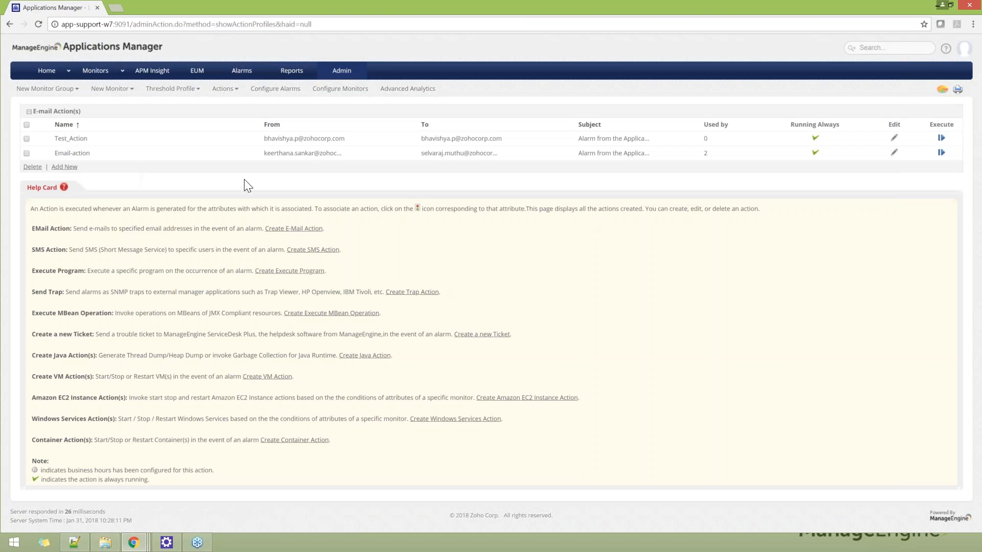
Step: Edit Email-action, replacing its subject with the $MONITORNAME tag followed by "is"
click(894, 153)
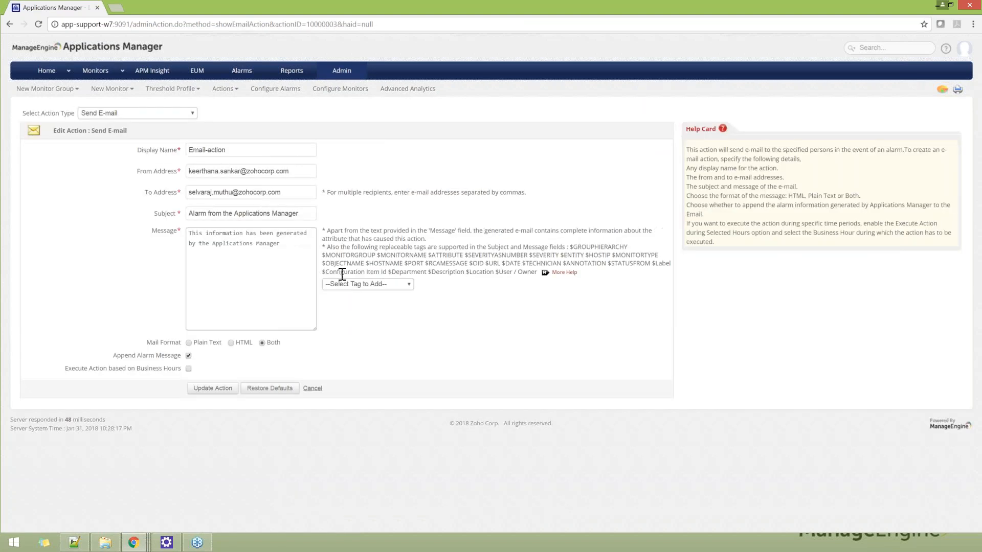
click(286, 192)
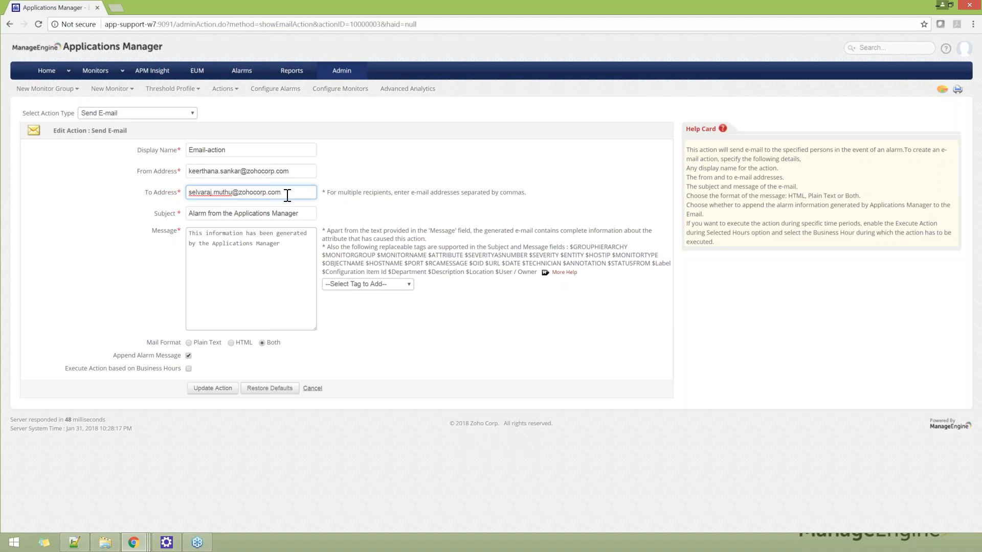
click(318, 322)
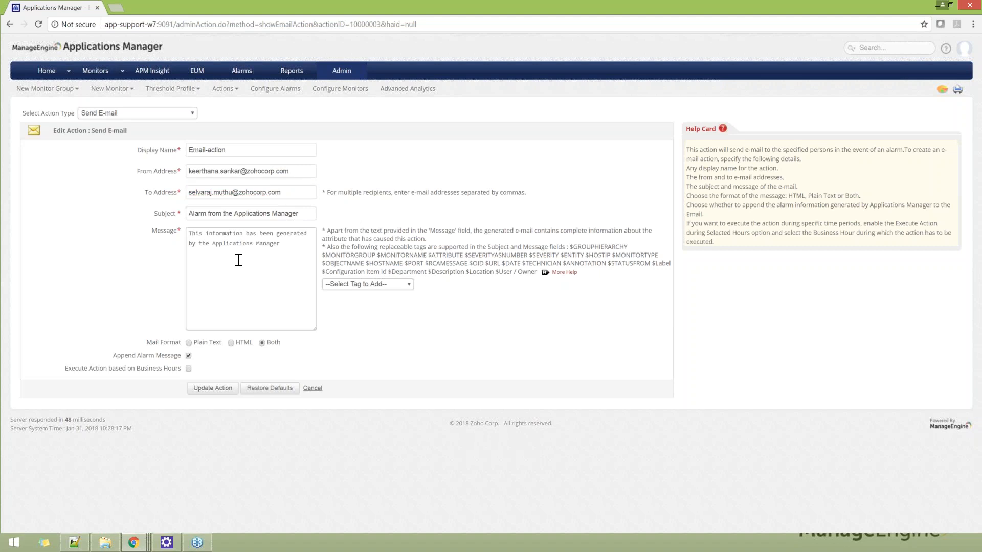
drag(154, 213, 177, 232)
drag(377, 255, 428, 254)
key(ctrl+c)
click(221, 215)
key(ctrl+a)
key(ctrl+v)
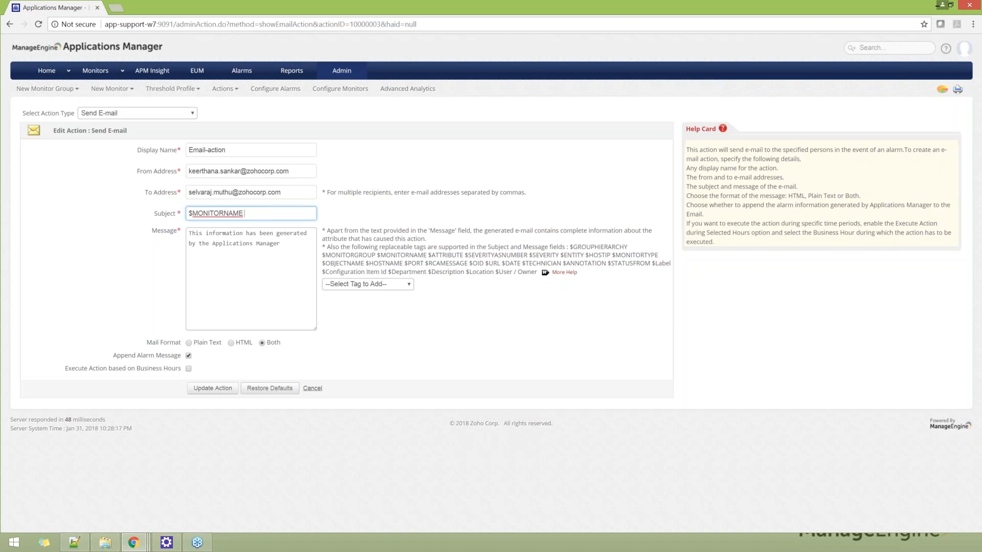
text(is)
Step: Insert the $ATTRIBUTE tag before "is" in the e-mail subject
double_click(429, 255)
key(ctrl+c)
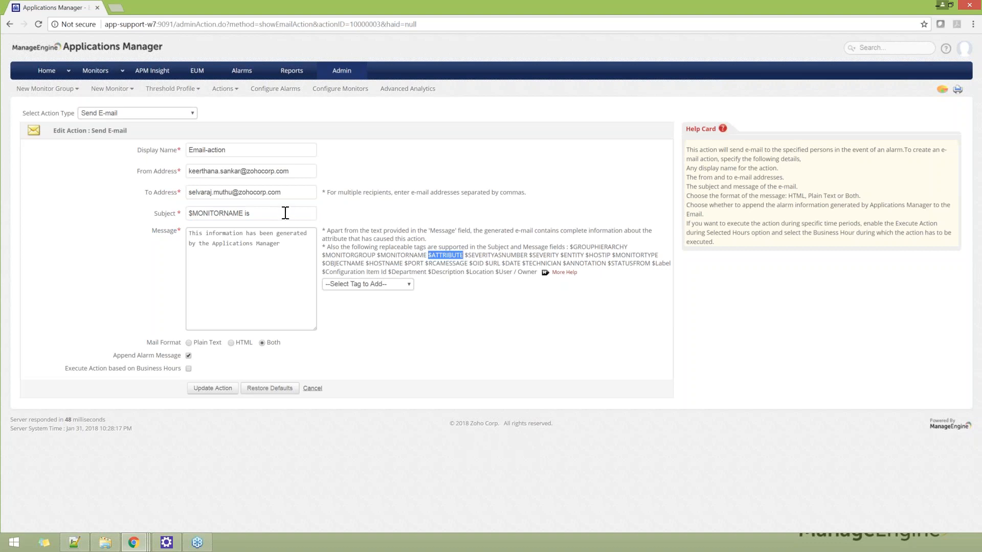
click(286, 213)
key(BackSpace)
key(BackSpace)
key(ctrl+v)
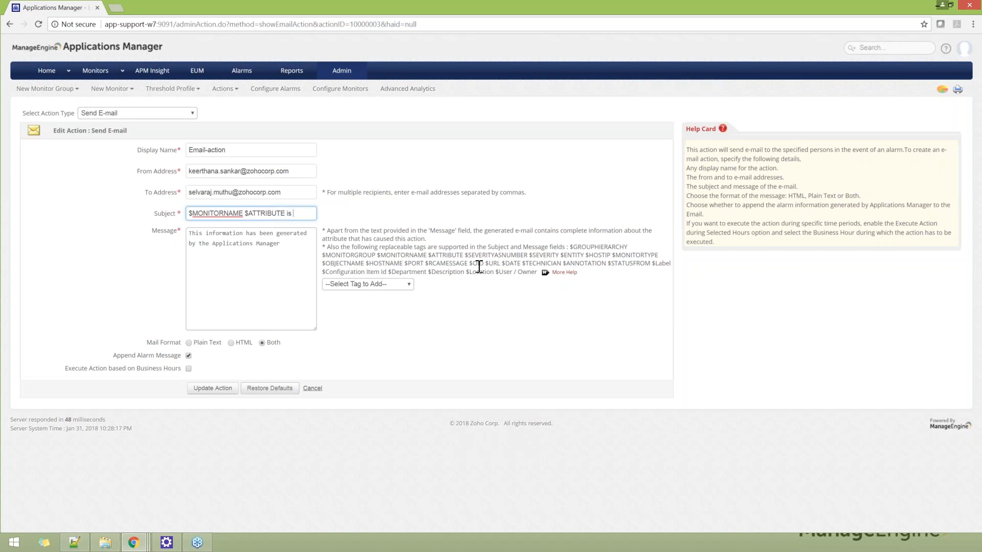
Step: Append the $SEVERITY tag to the end of the e-mail subject and review the message text
drag(464, 255, 497, 255)
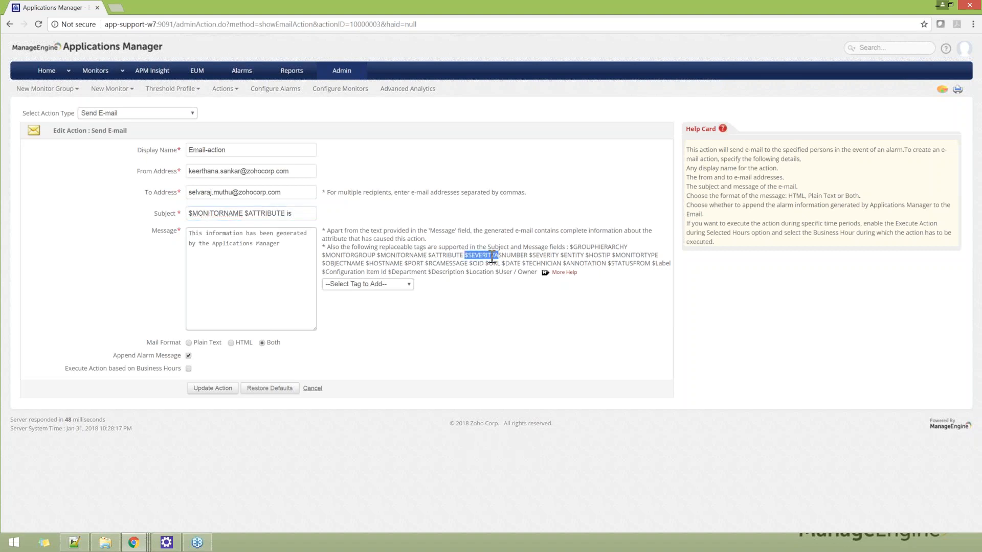
click(459, 287)
drag(529, 256, 559, 255)
key(ctrl+c)
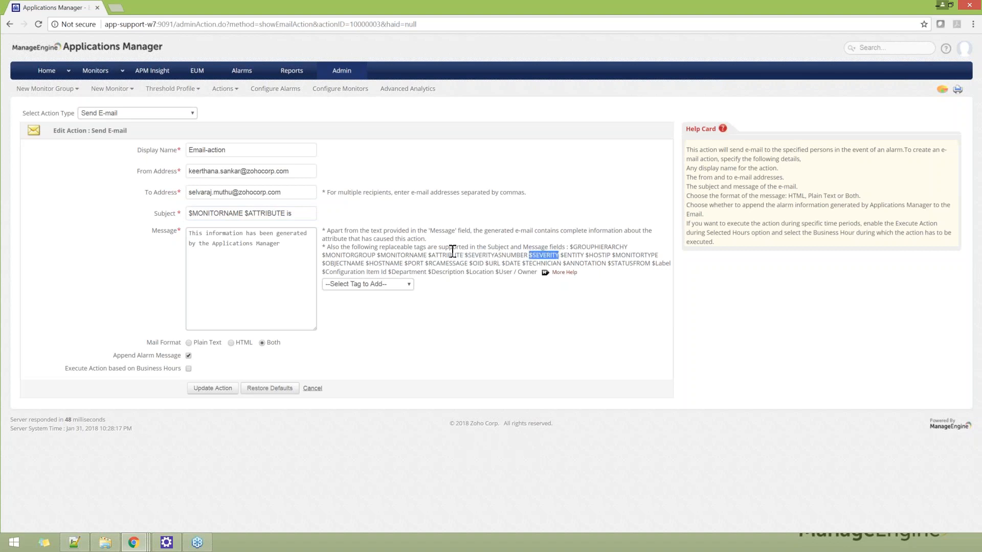
click(308, 217)
key(ctrl+v)
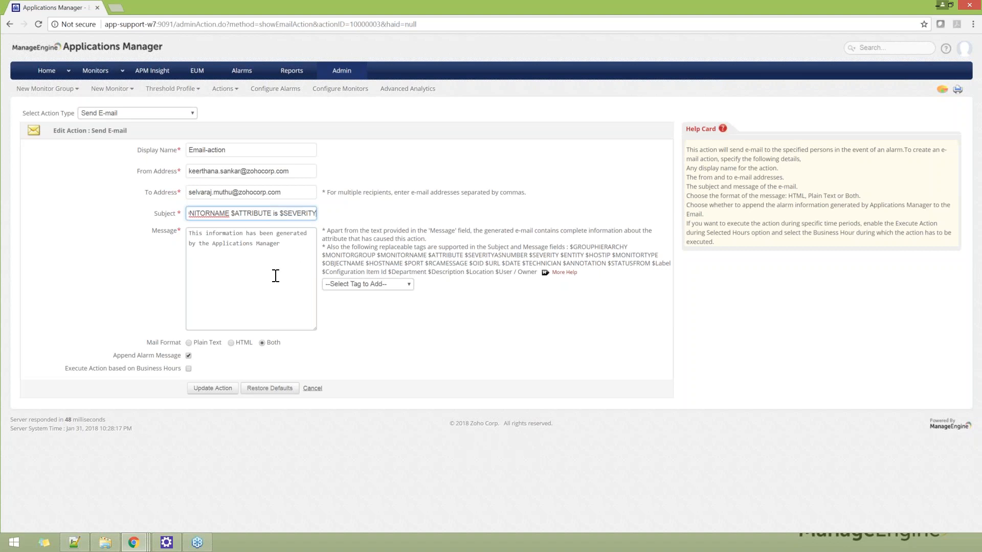
triple_click(277, 267)
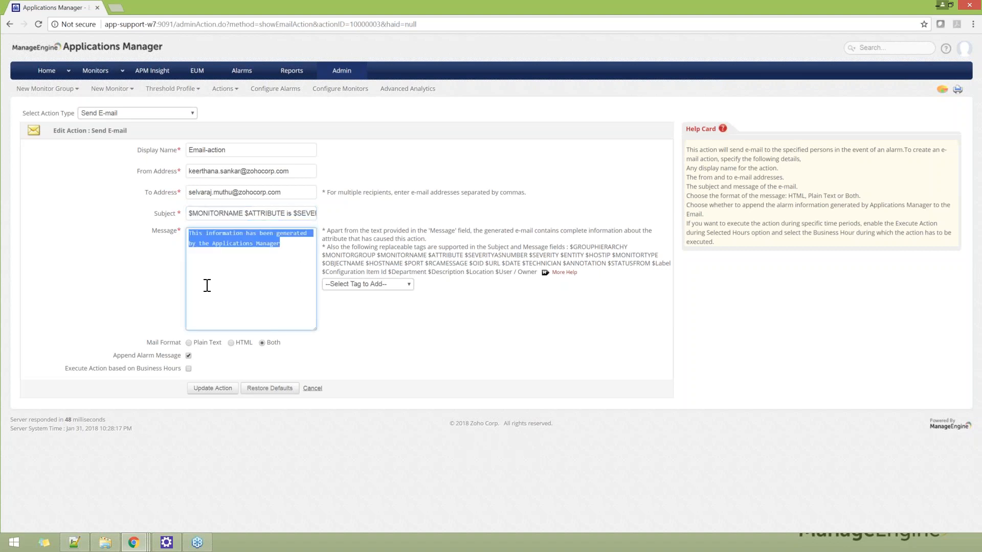
click(134, 274)
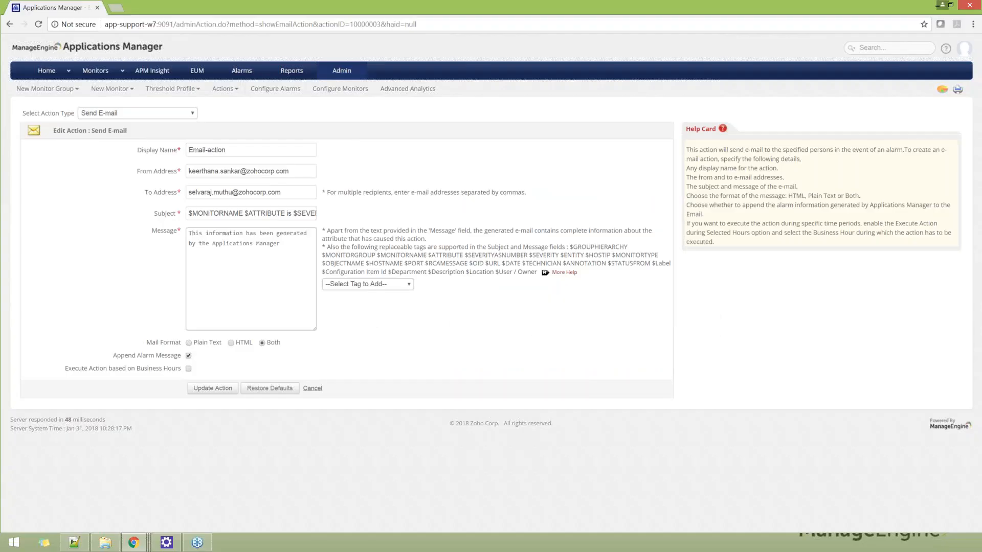
Step: In Action / Alarm Settings, set the Consecutive Polls Count for down or critical to 2 out of 2, and return to the admin overview without saving
click(342, 71)
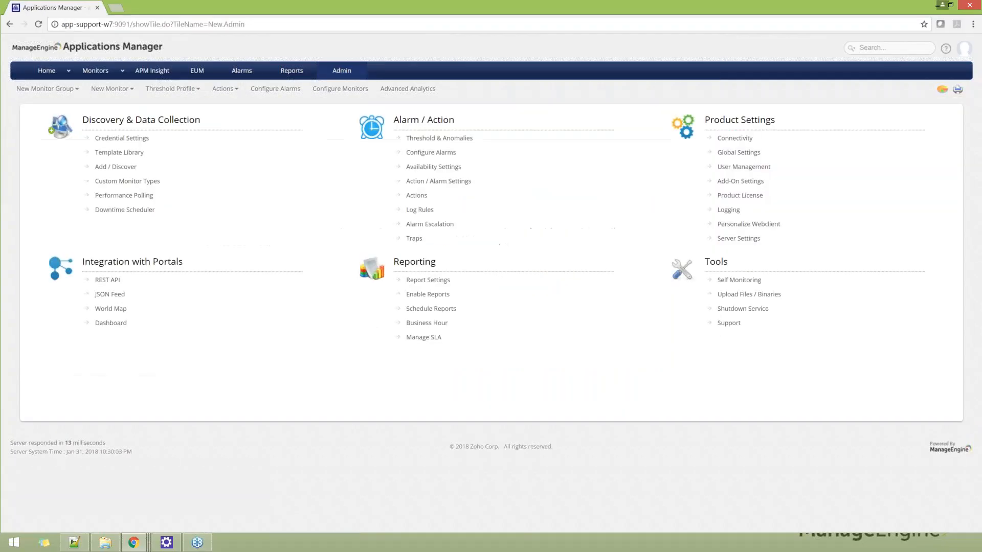
click(429, 183)
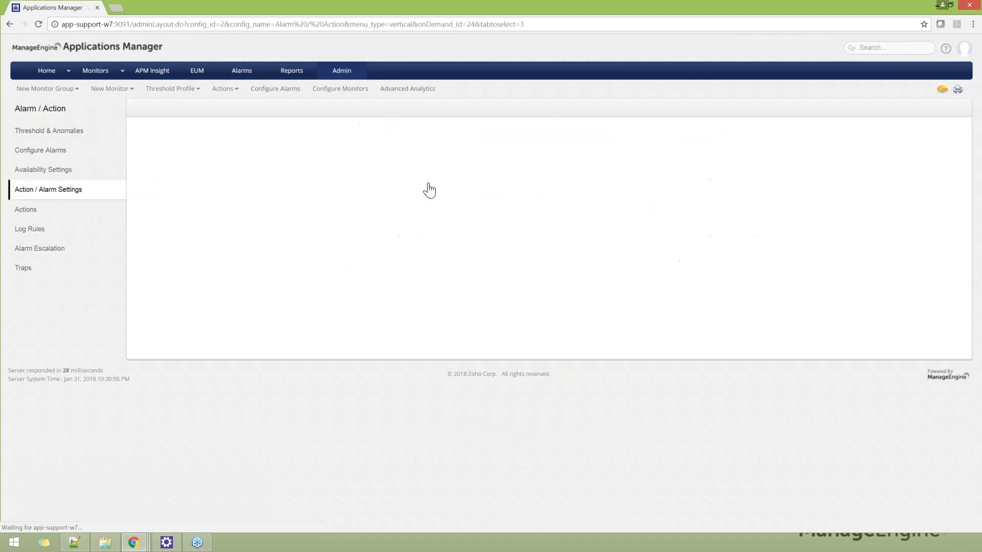
scroll(463, 243, down, 2)
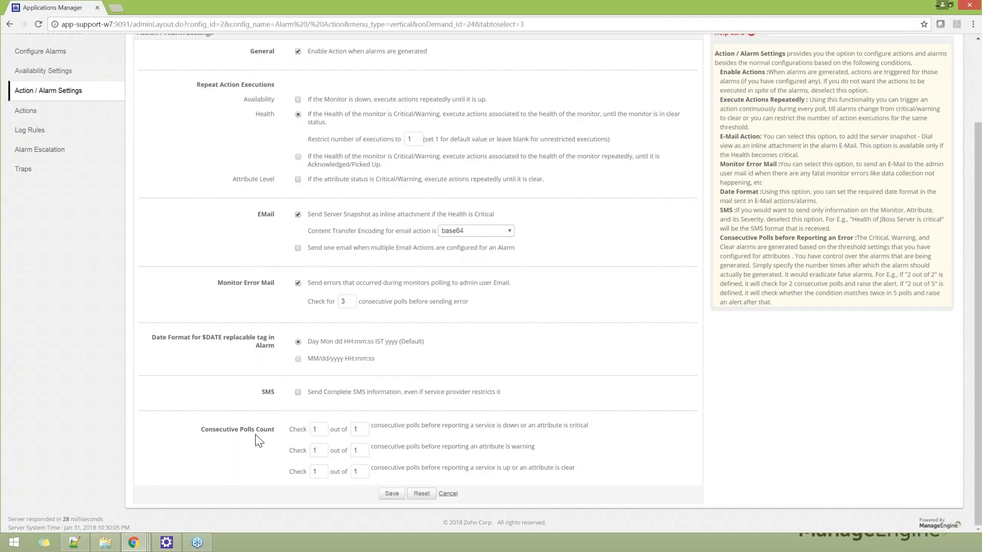
drag(204, 430, 281, 440)
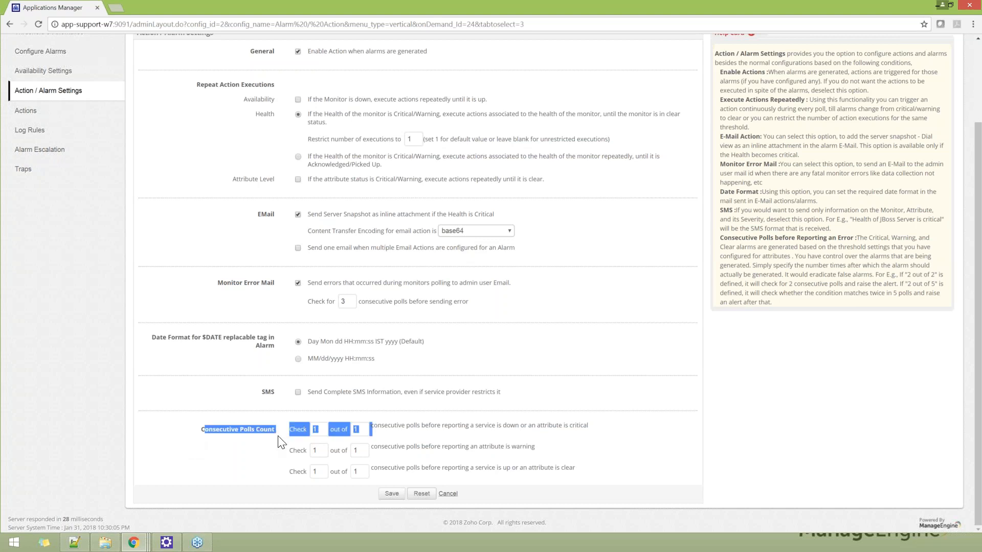
click(314, 431)
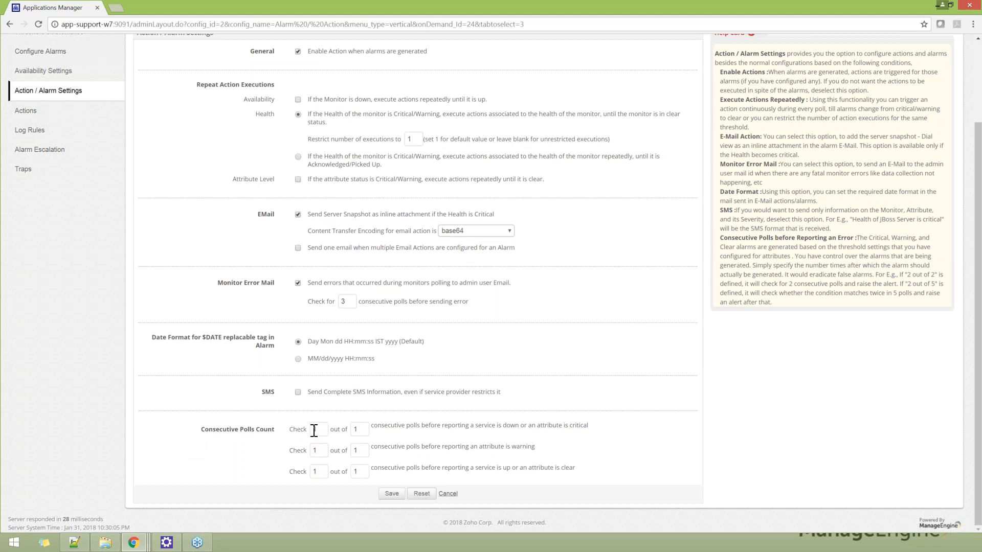
key(BackSpace)
text(2)
click(357, 430)
key(BackSpace)
text(2)
click(402, 424)
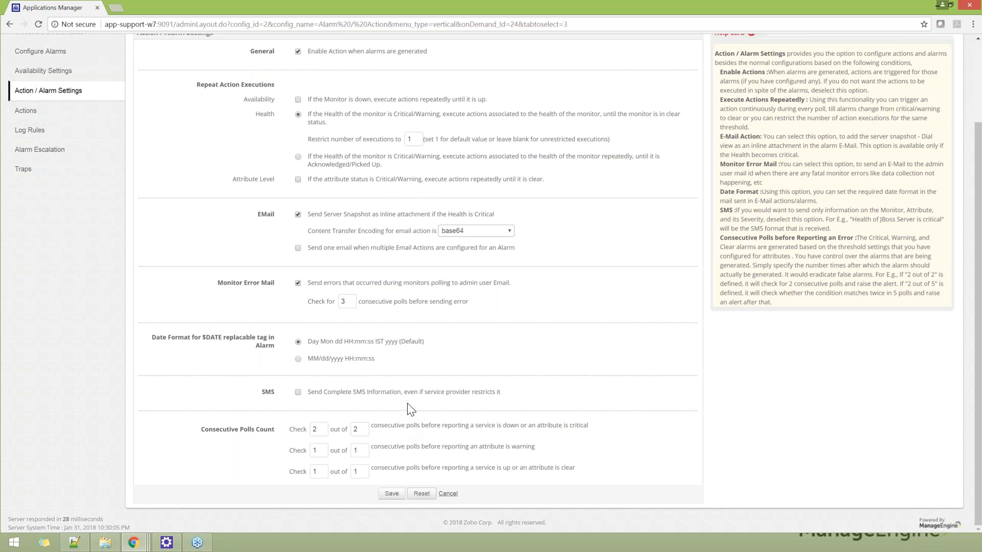
scroll(415, 411, up, 2)
click(342, 72)
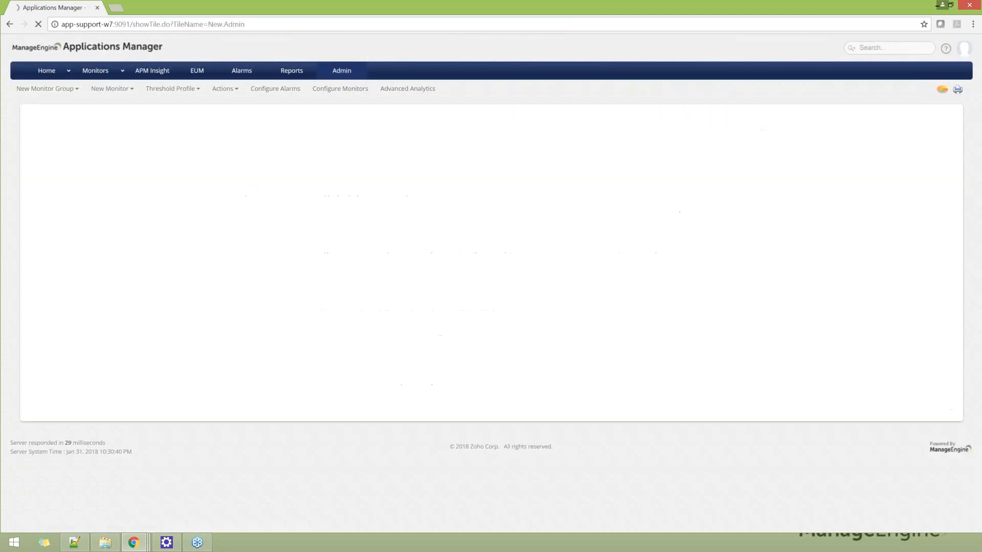
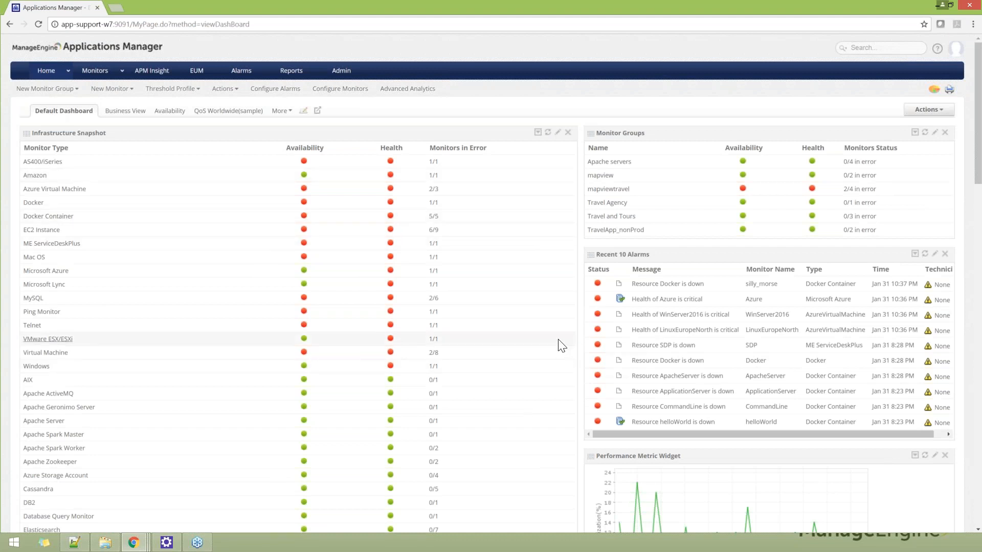
Step: Look over the default dashboard's widgets and list the other available dashboards
scroll(558, 340, down, 8)
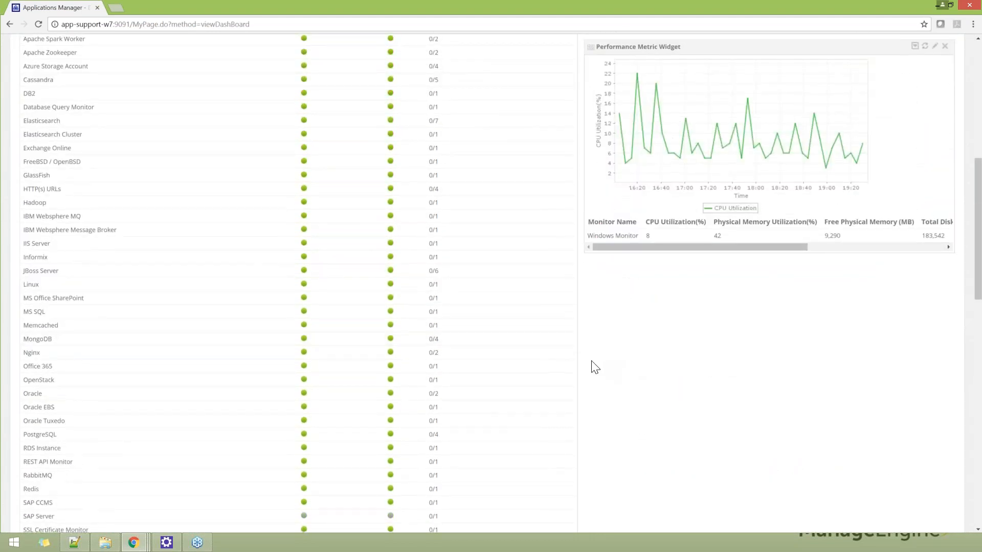
scroll(592, 366, up, 8)
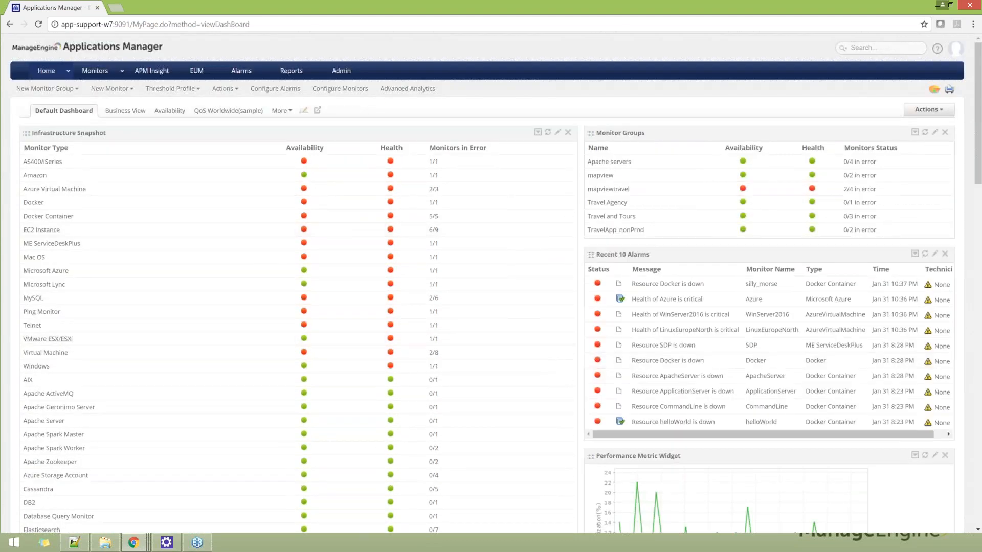
click(280, 111)
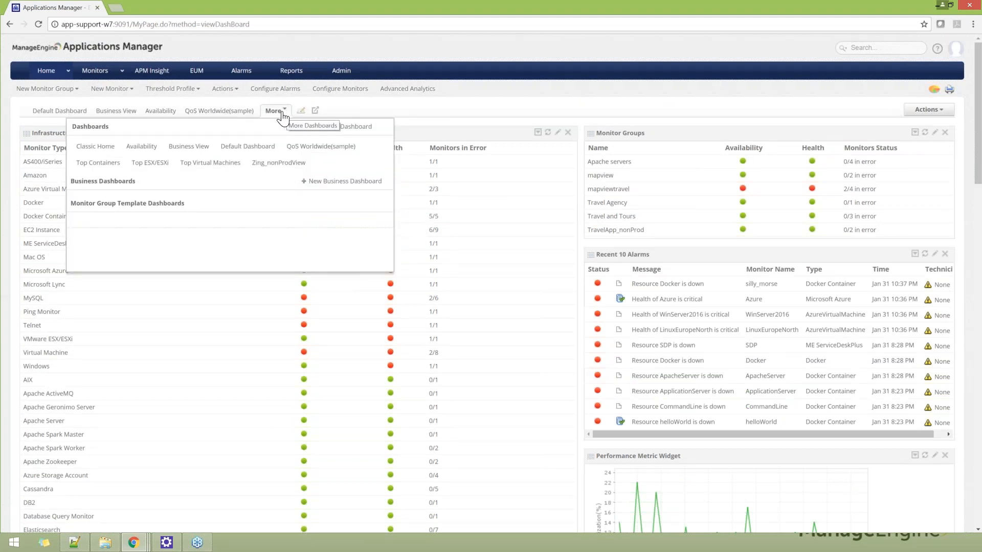
click(68, 74)
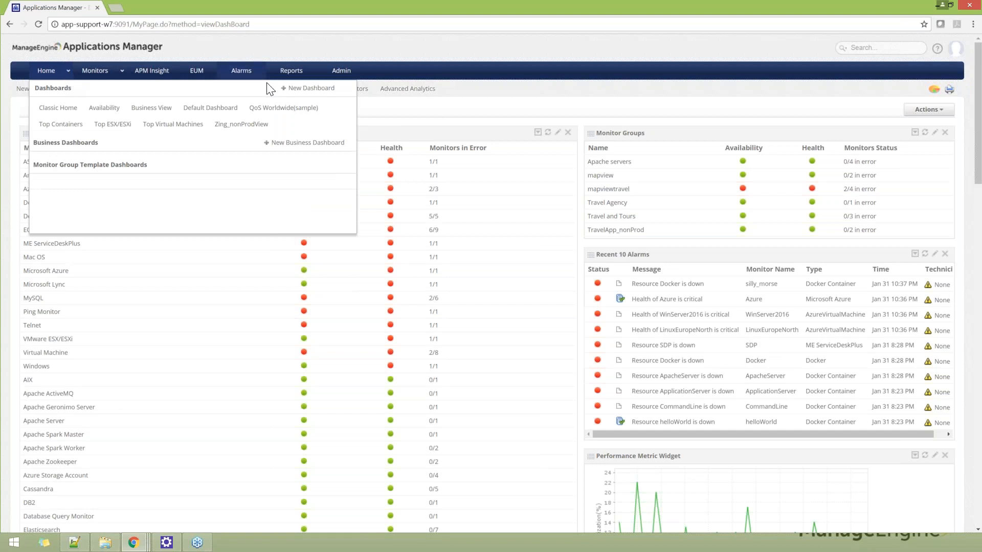
Step: Open the new dashboard form, review its name, column layout and widget list options, and cancel without creating a dashboard
click(311, 88)
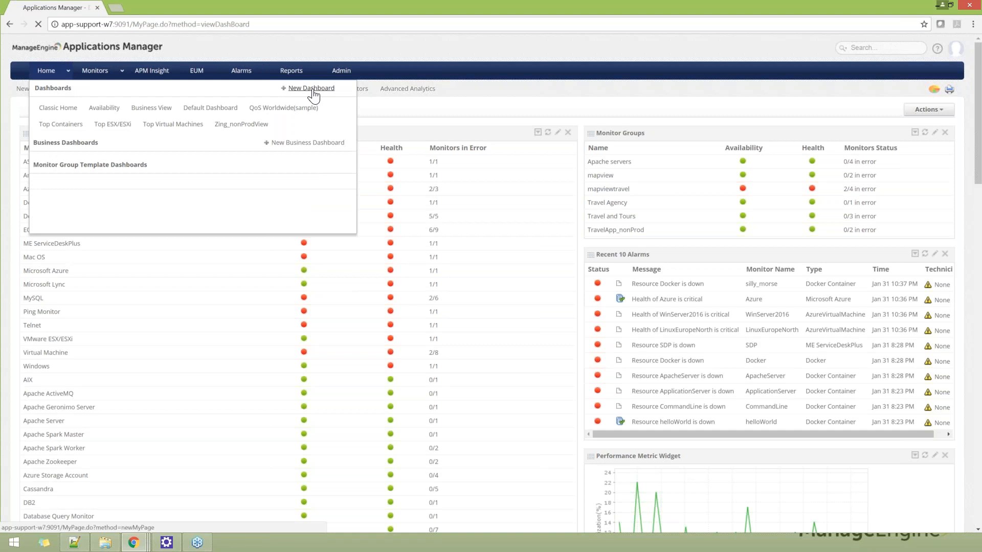
drag(165, 154, 78, 152)
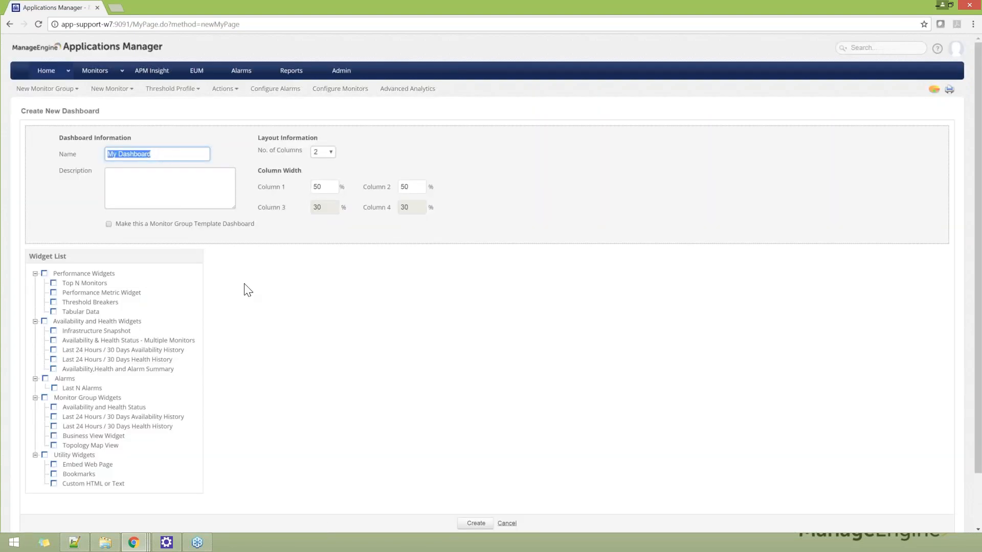
scroll(79, 256, down, 1)
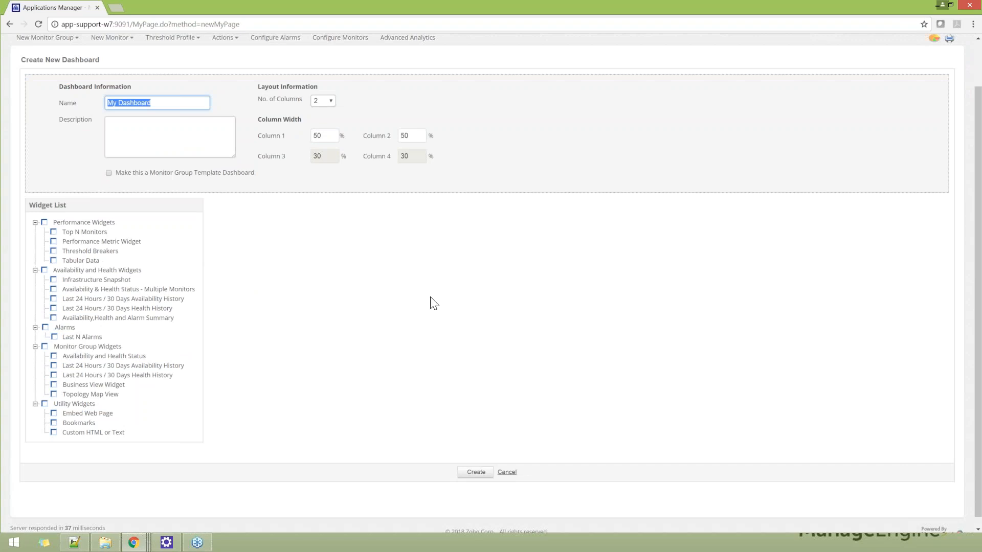
scroll(434, 303, up, 1)
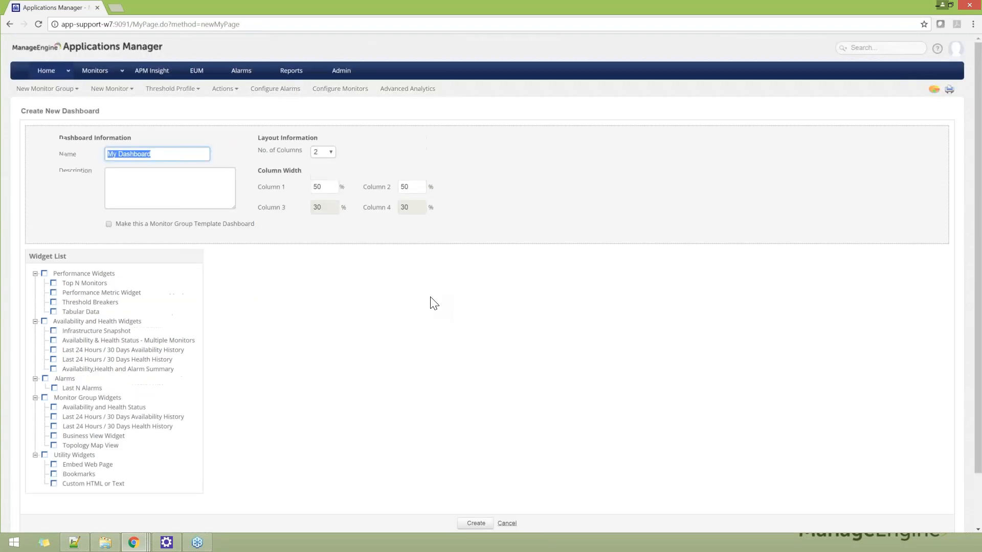
scroll(431, 300, down, 1)
click(509, 472)
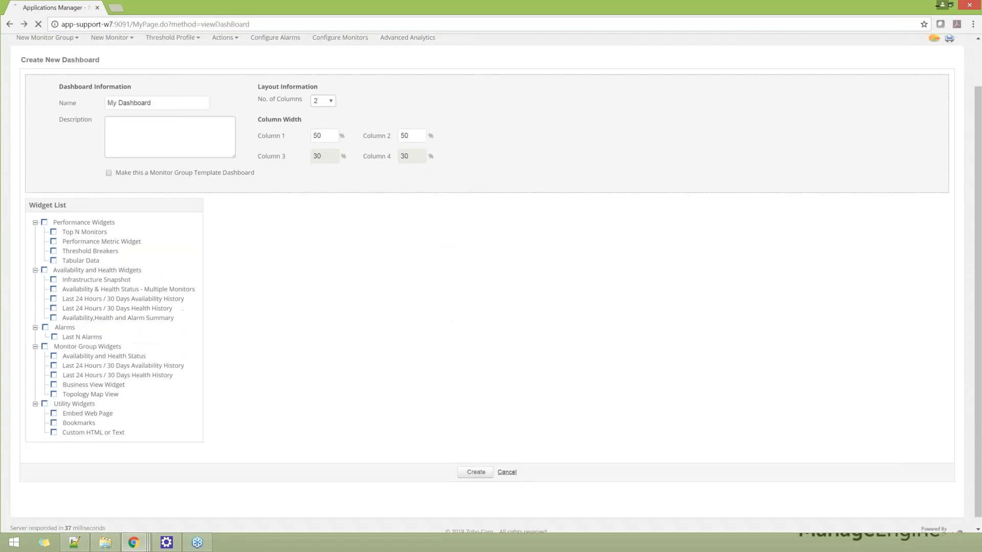
Step: Open the Zing_nonProdView dashboard and review its availability history widget's monitor type and time period settings, closing them without saving
click(276, 111)
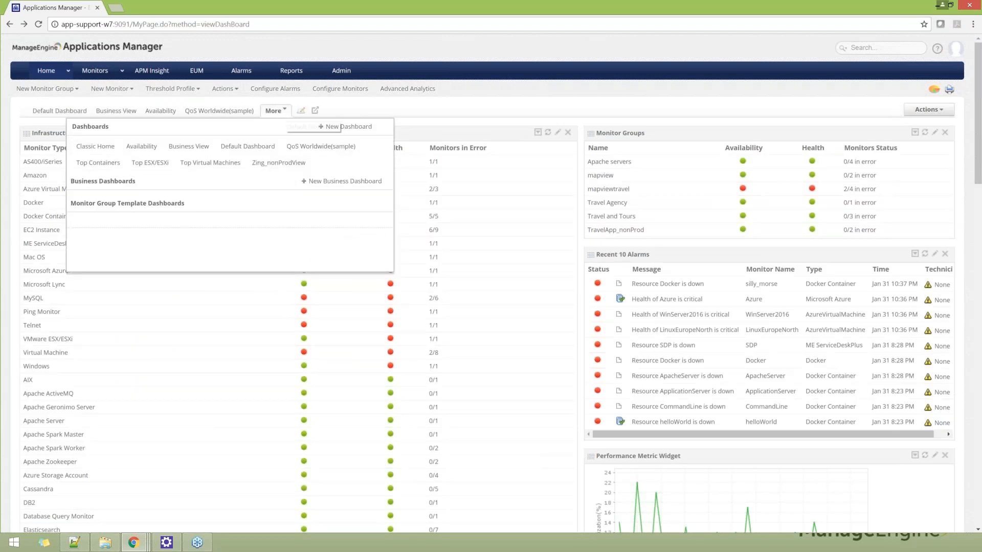
click(268, 164)
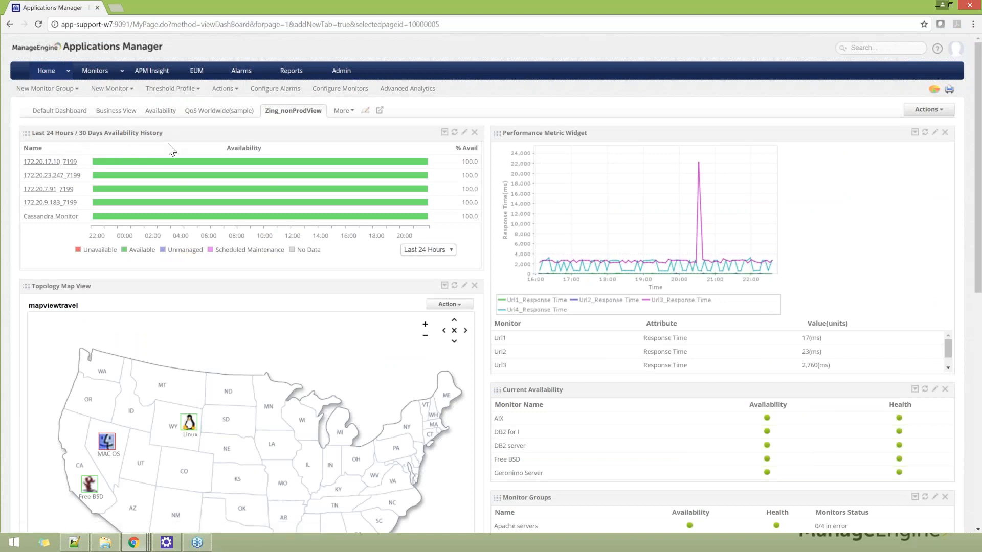
click(464, 132)
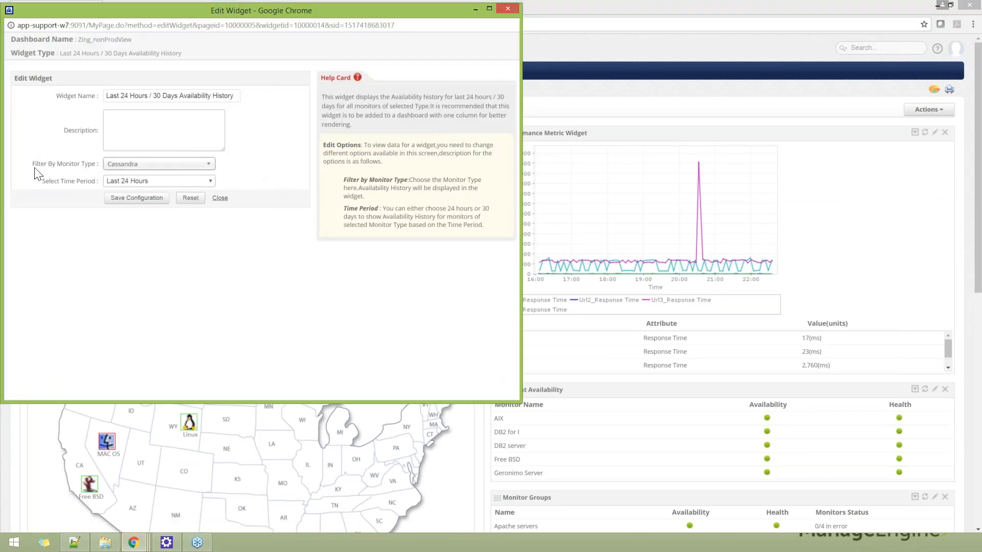
drag(35, 169, 99, 164)
drag(85, 181, 99, 183)
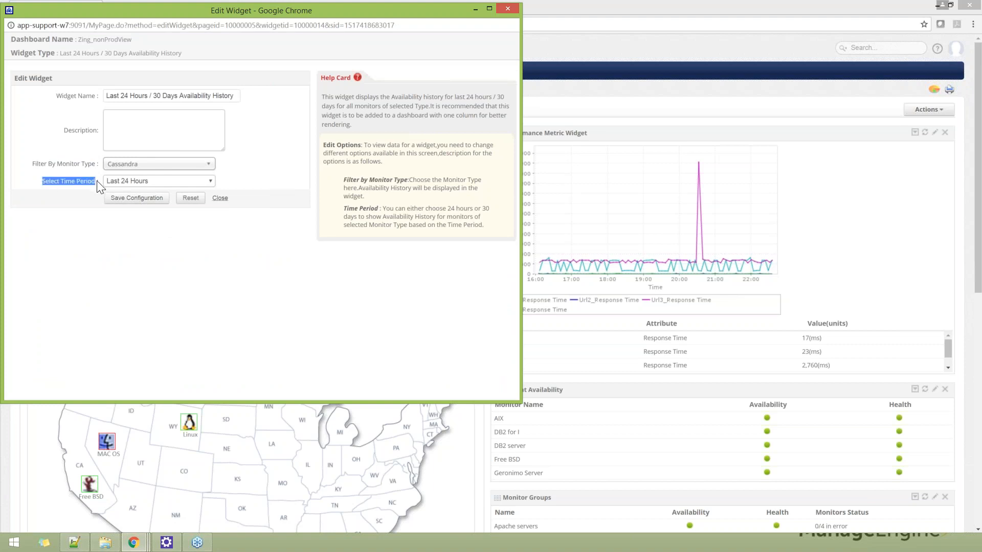
click(176, 182)
click(165, 239)
click(218, 199)
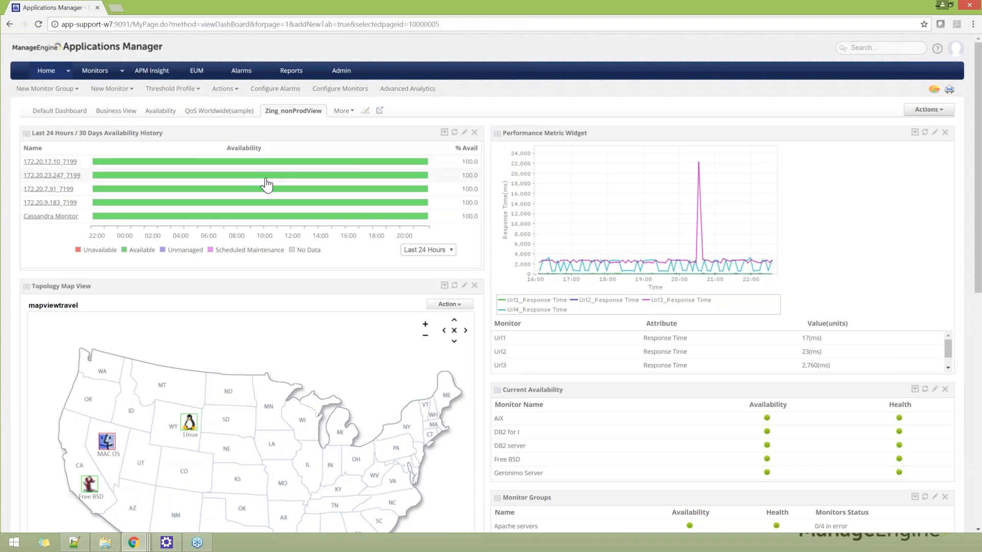
mouse_move(268, 193)
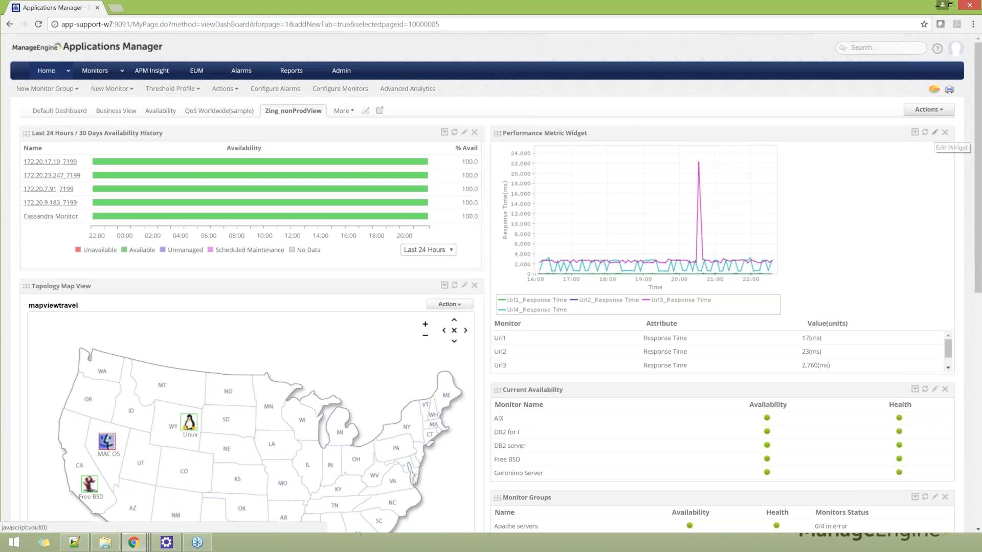
Step: Open the Performance Metric Widget for editing and examine its single or multiple monitor choice and monitor type filter
click(935, 132)
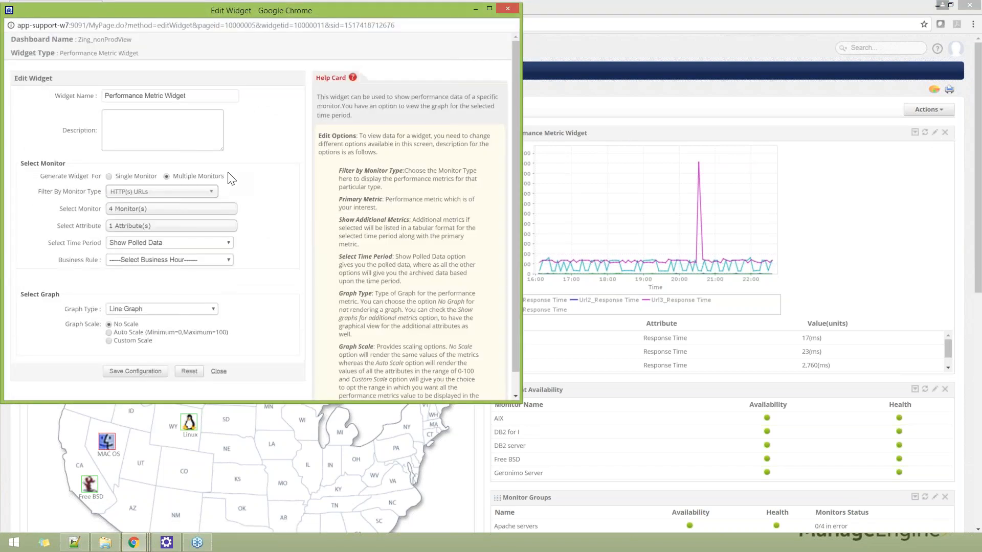
drag(116, 176, 166, 176)
click(167, 177)
click(173, 179)
scroll(189, 198, down, 1)
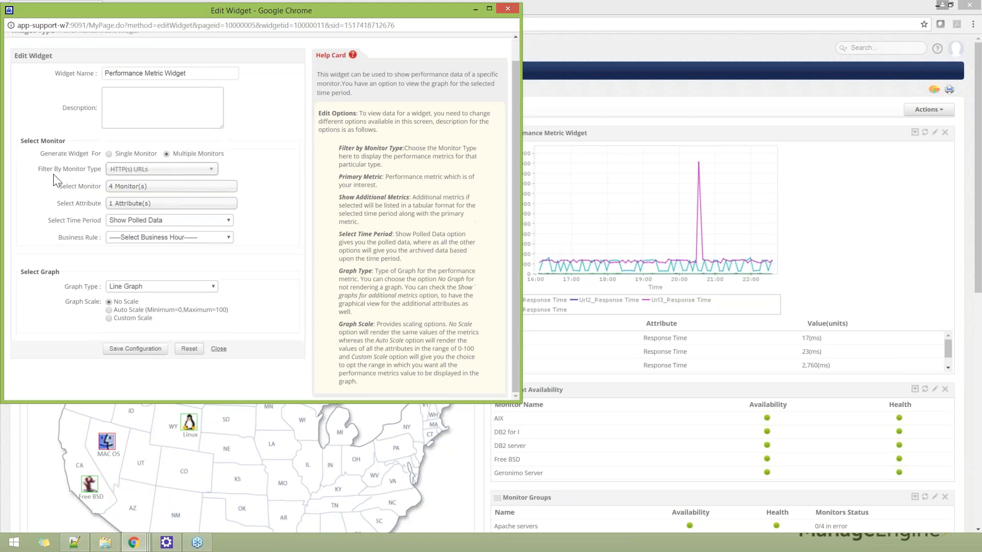
drag(54, 176, 92, 174)
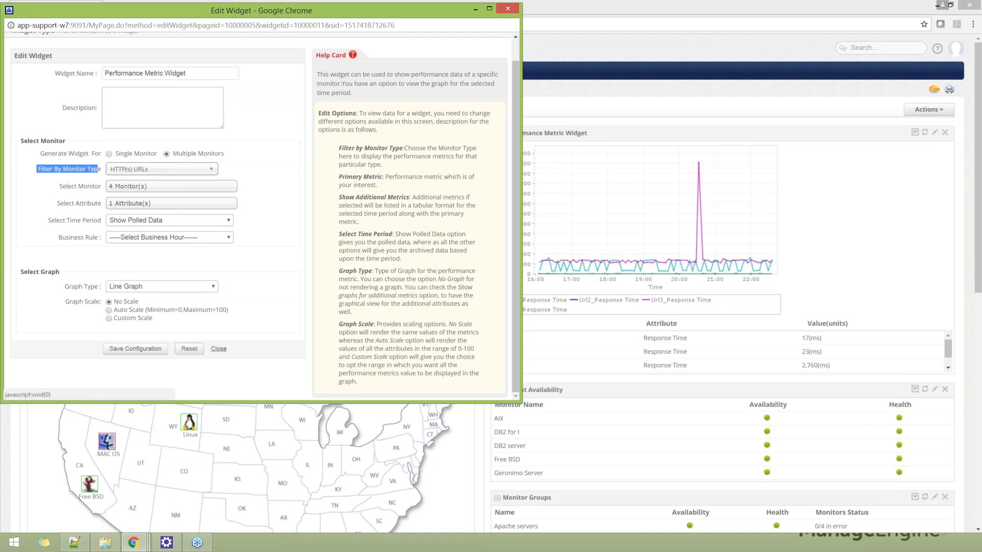
Step: Examine which monitors and attributes are selected in the Performance Metric Widget's settings
click(144, 186)
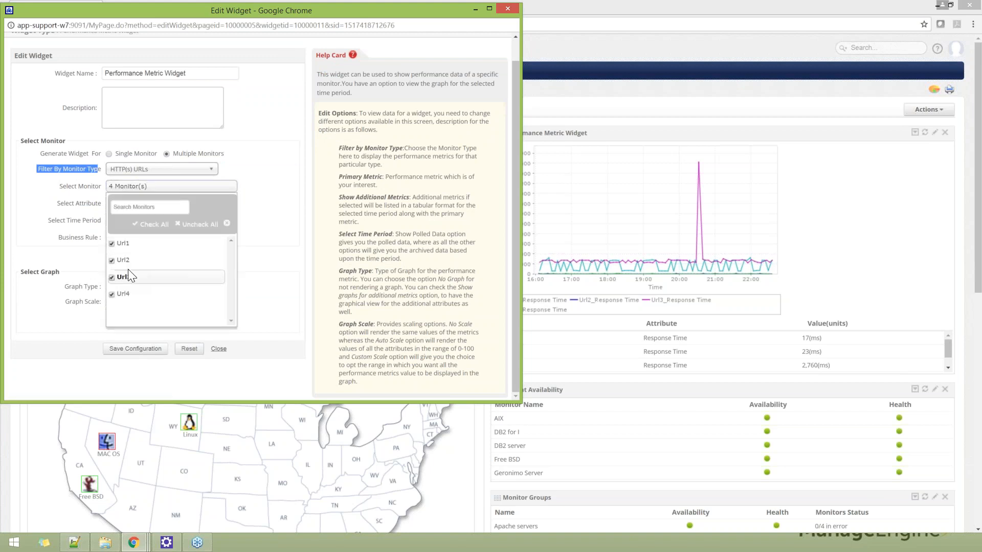
click(268, 268)
click(154, 228)
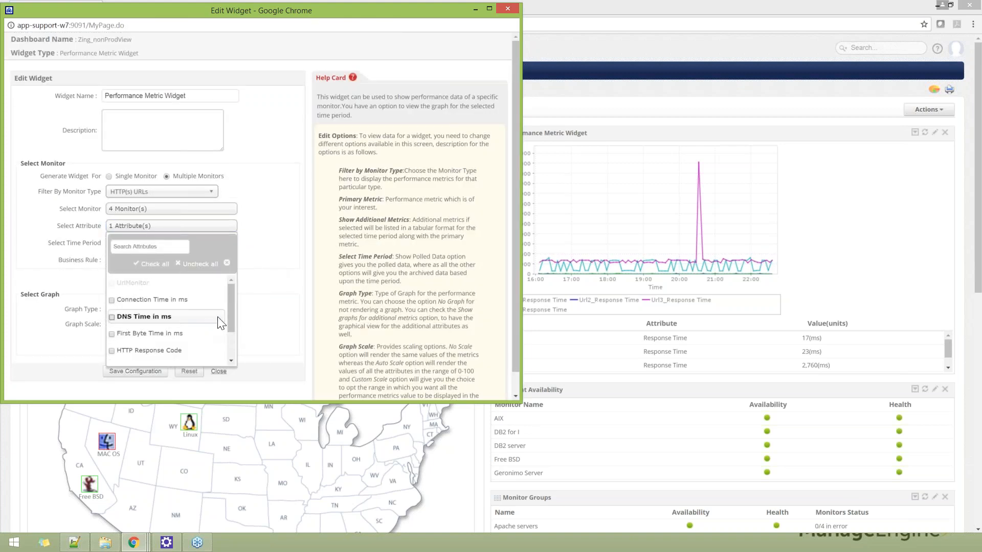
drag(229, 319, 232, 348)
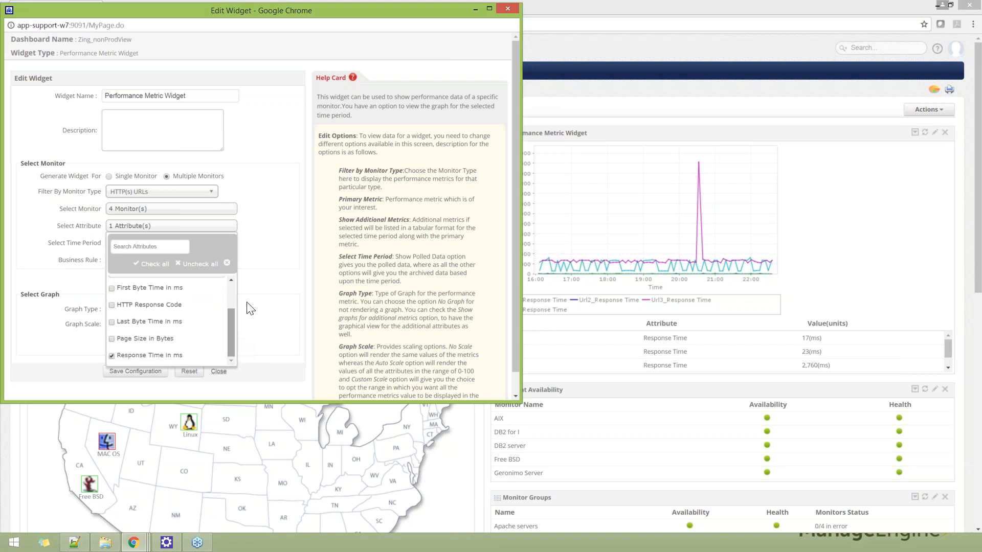
click(258, 292)
drag(56, 226, 106, 224)
Step: Review the Performance Metric Widget's time period options, keep Show Polled Data, and save the configuration
click(242, 245)
click(223, 244)
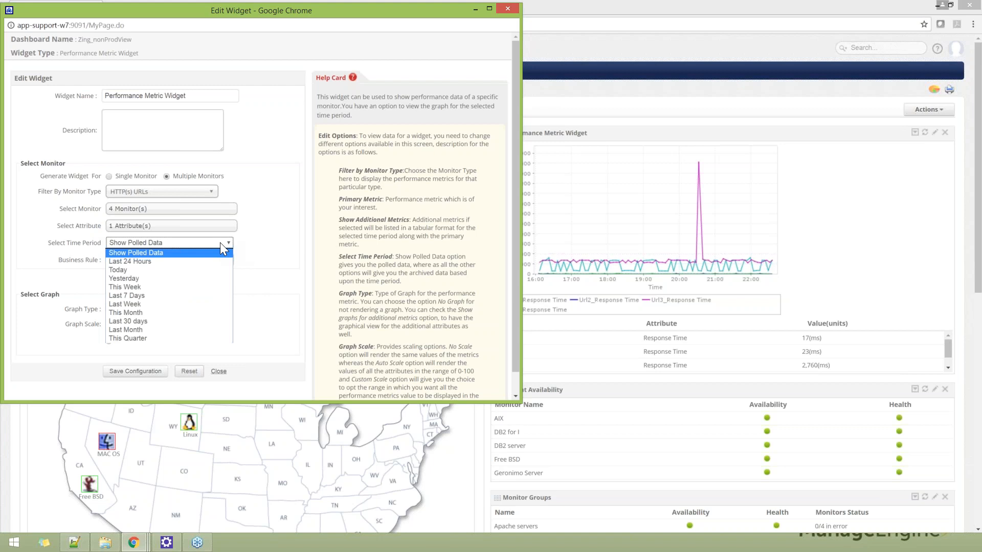
click(266, 252)
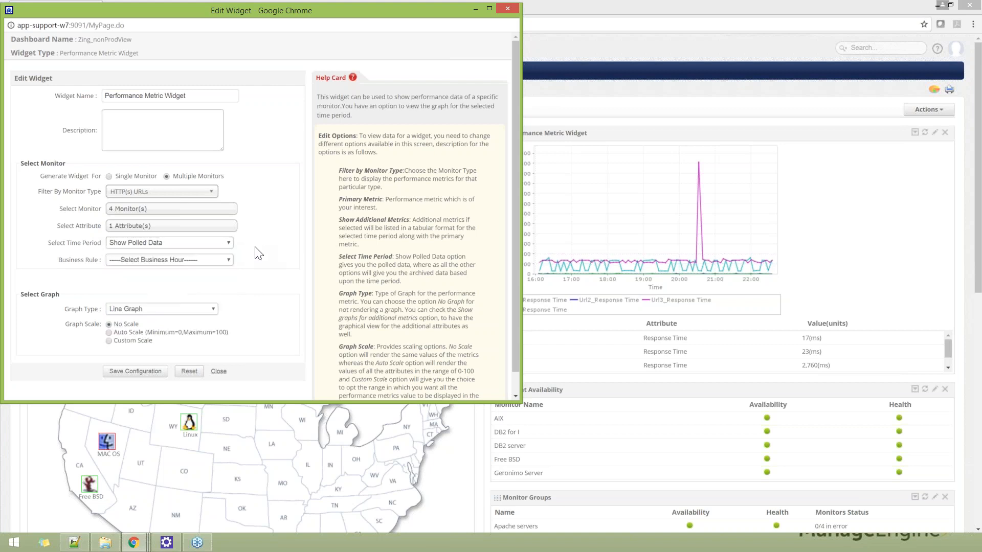
click(128, 375)
Step: Read the monitor, attribute and value columns in the Performance Metric Widget's table
scroll(562, 307, down, 1)
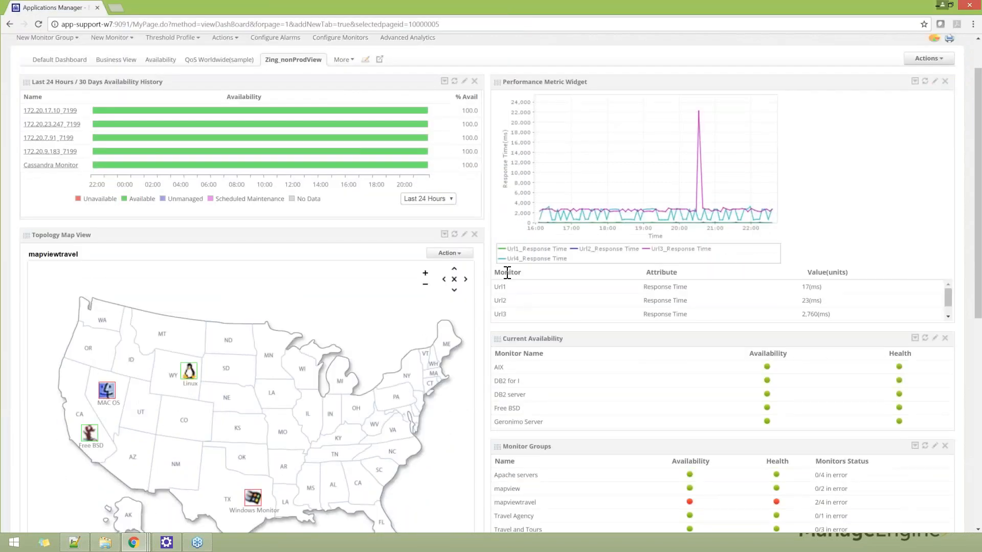
double_click(660, 272)
double_click(826, 272)
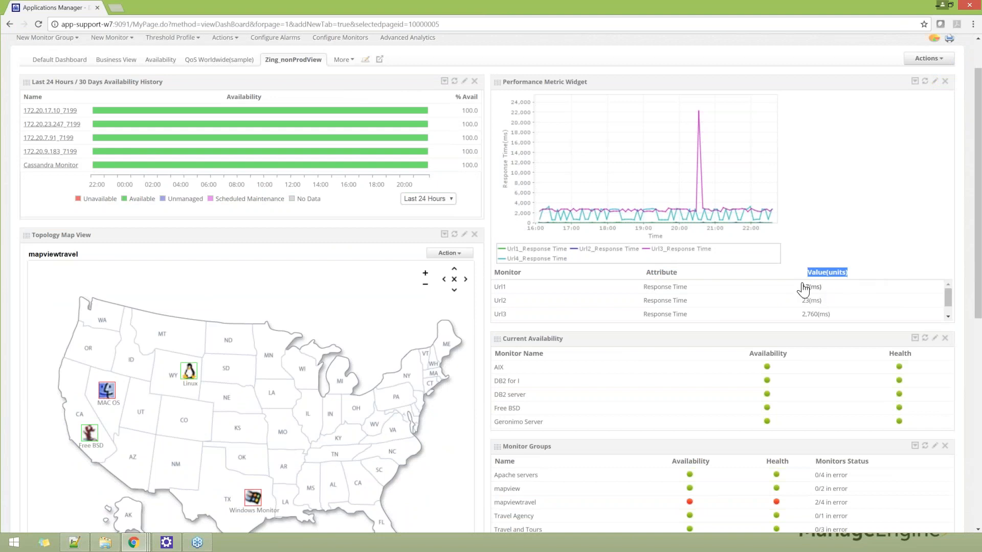
scroll(775, 295, down, 1)
Step: Open the Current Availability widget for editing and review its monitor type filter and monitor source options without changing them
scroll(778, 295, down, 1)
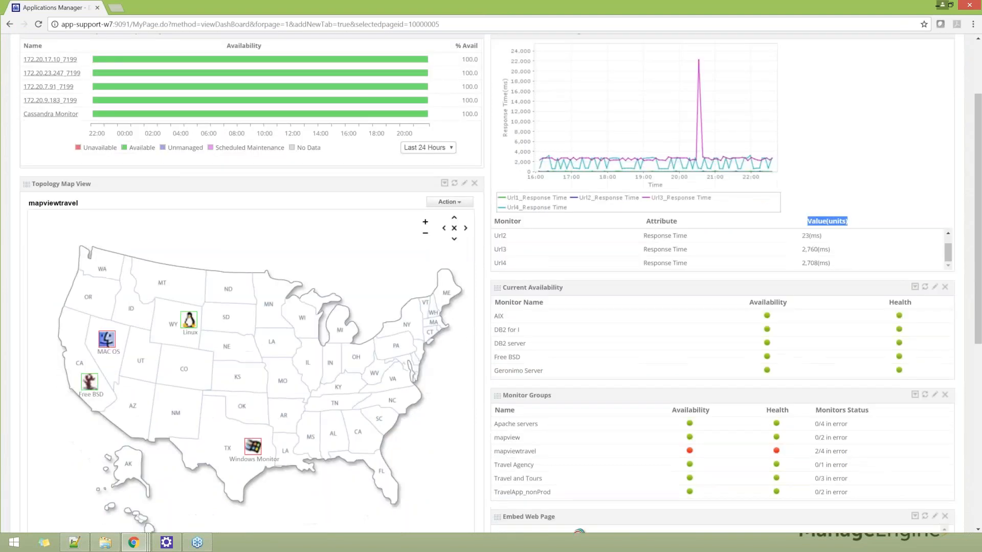
click(935, 287)
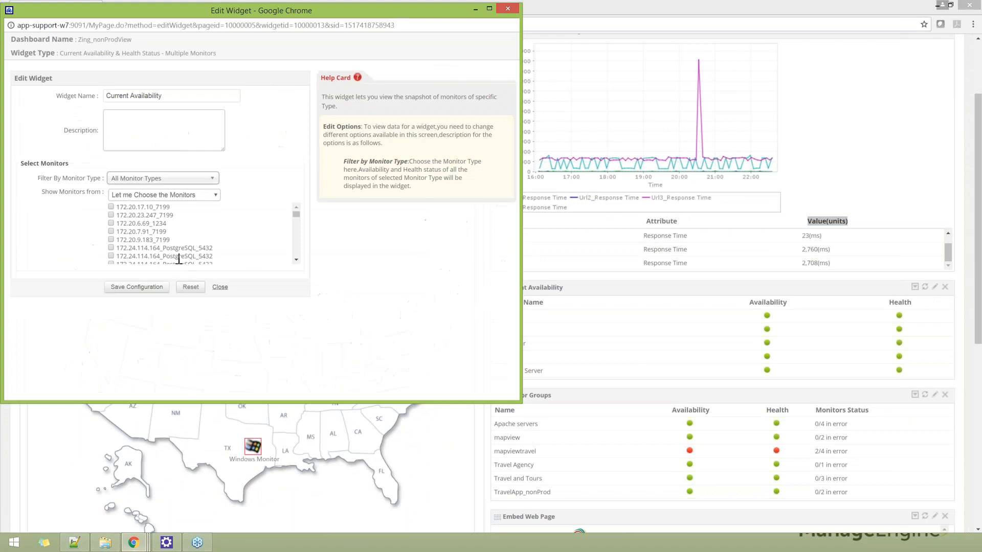
click(138, 181)
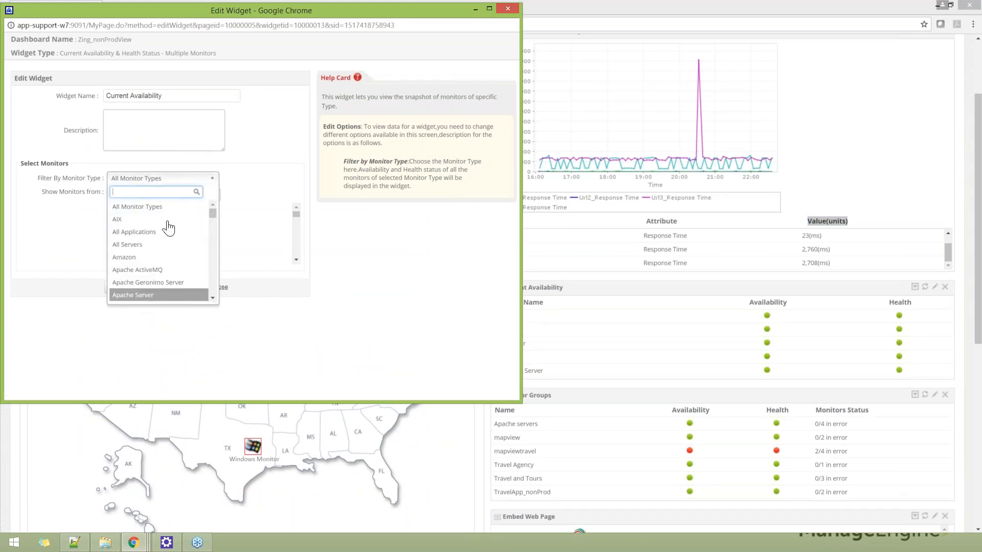
click(262, 174)
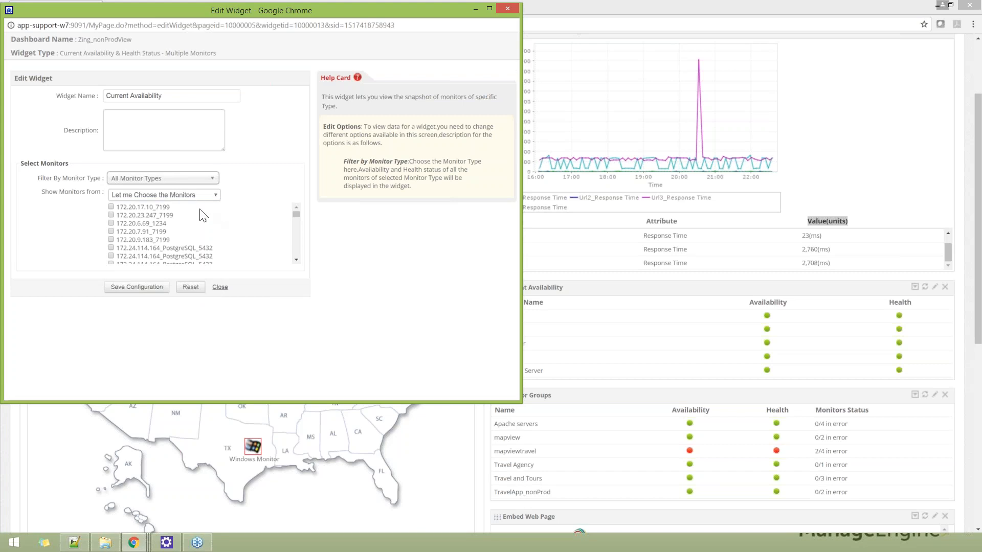
click(214, 200)
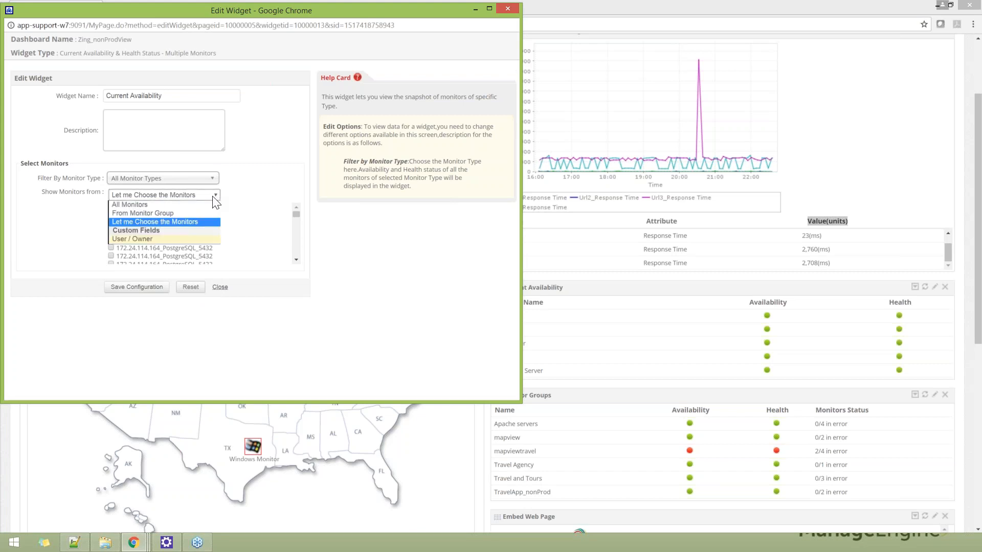
click(248, 215)
Step: Check which monitors are ticked in the Current Availability widget's monitor list, and close the settings without saving
scroll(296, 226, down, 2)
drag(297, 221, 300, 227)
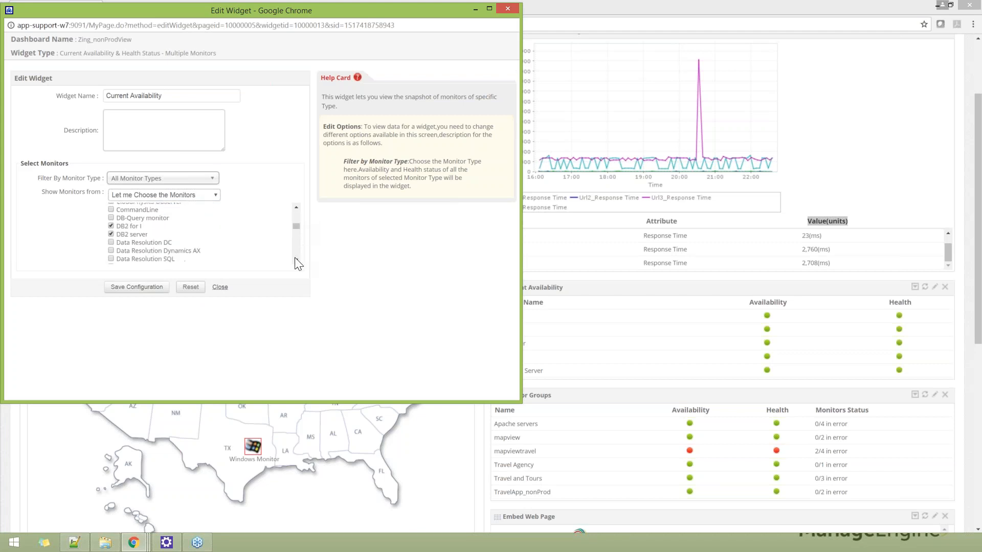
click(295, 259)
click(295, 259)
click(295, 259)
click(294, 258)
click(294, 259)
click(295, 259)
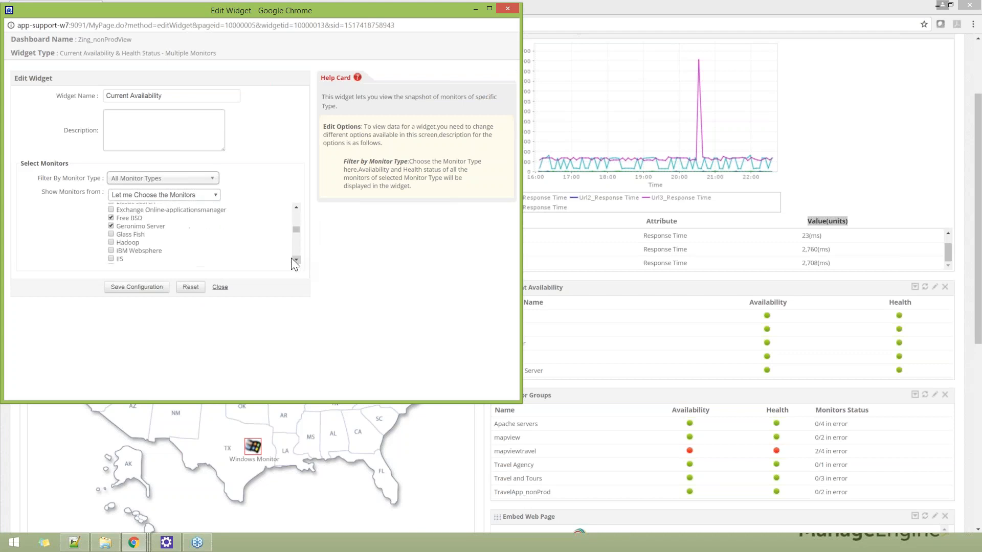
click(220, 287)
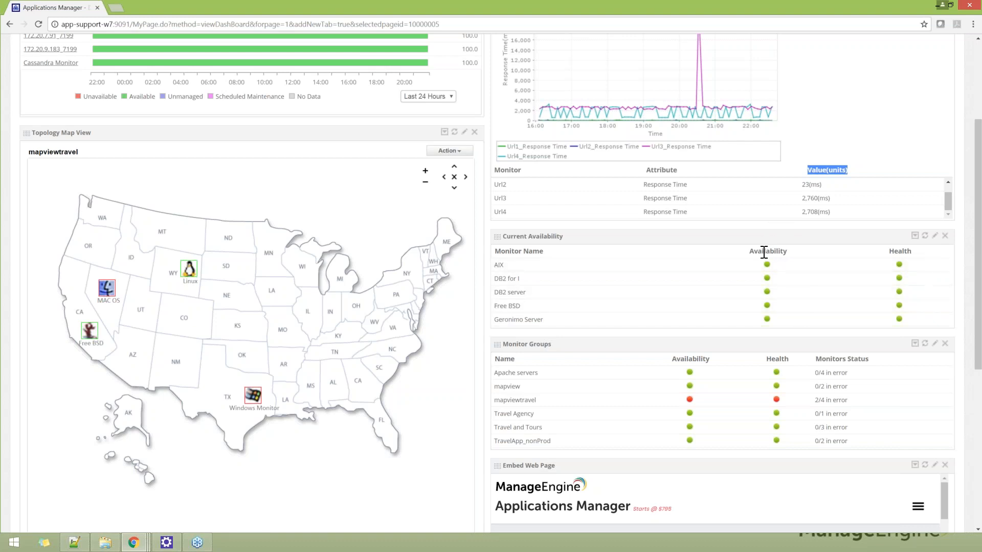
Step: Check the Current Availability statuses and the root cause of mapviewtravel's availability alarm in the Monitor Groups widget
mouse_move(766, 273)
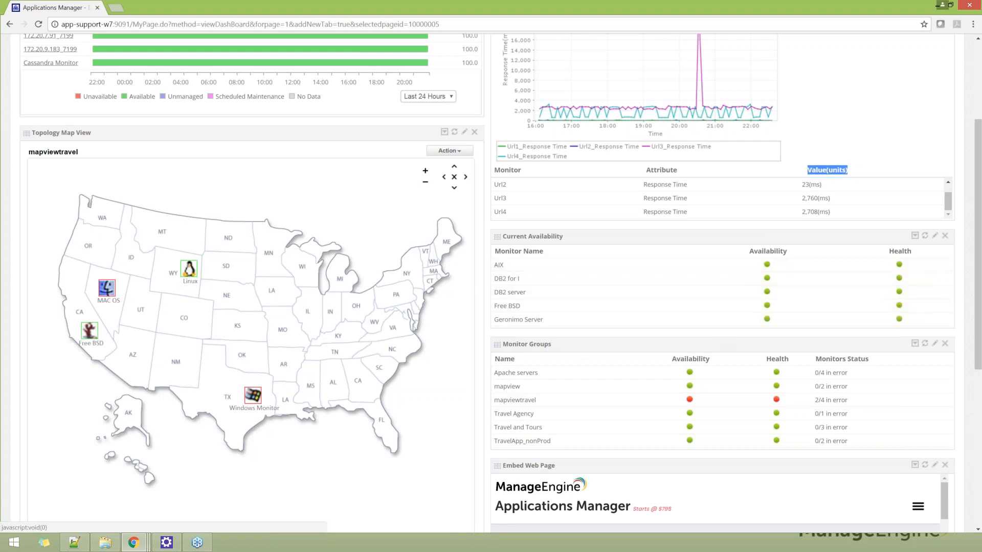
mouse_move(690, 401)
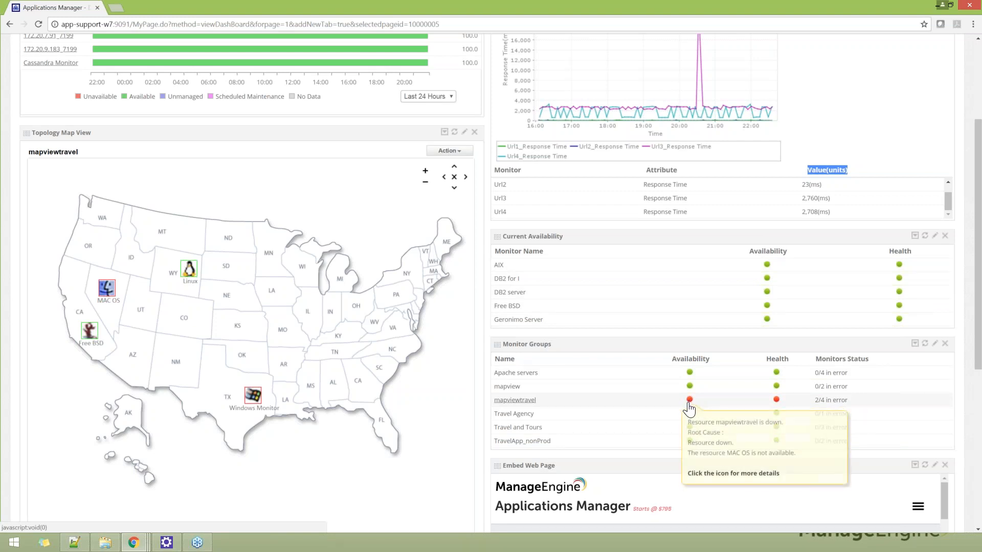
scroll(588, 333, down, 1)
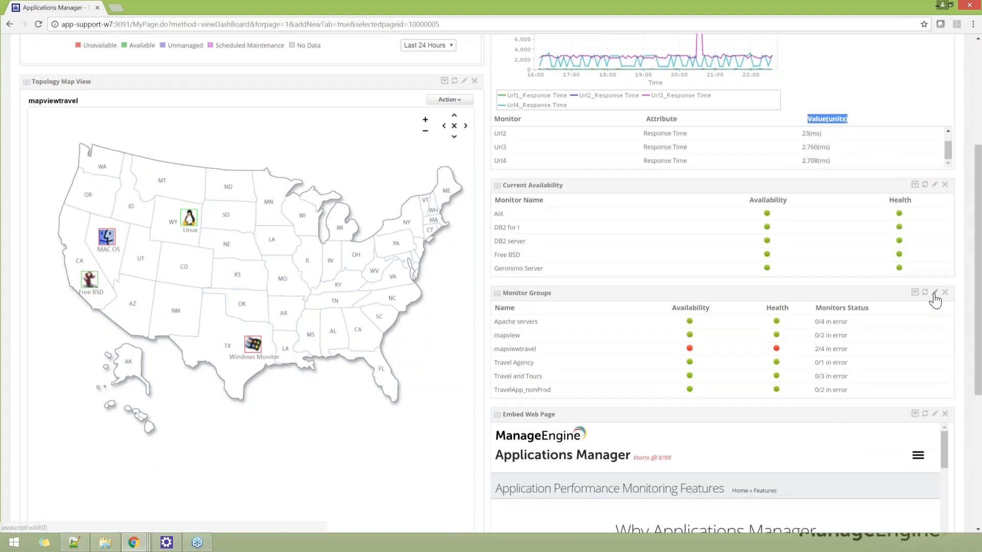
Step: Open the Monitor Groups widget for editing, review where it can show monitor groups from, and close the settings without saving
click(935, 294)
click(167, 182)
click(173, 182)
click(220, 219)
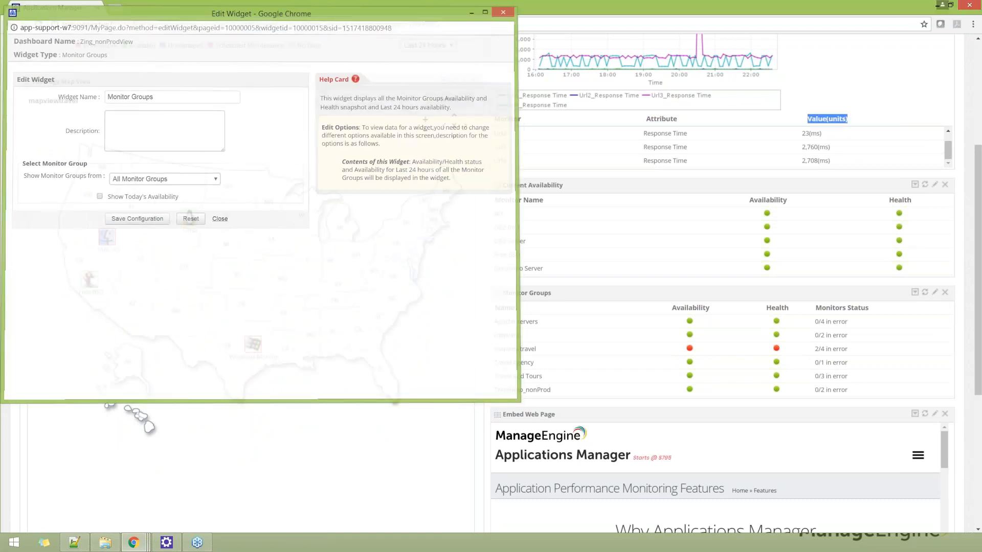
Step: Look through the page shown in the Embed Web Page widget, check the widget's web page URL setting, and close it without saving
scroll(591, 342, down, 1)
scroll(673, 336, down, 1)
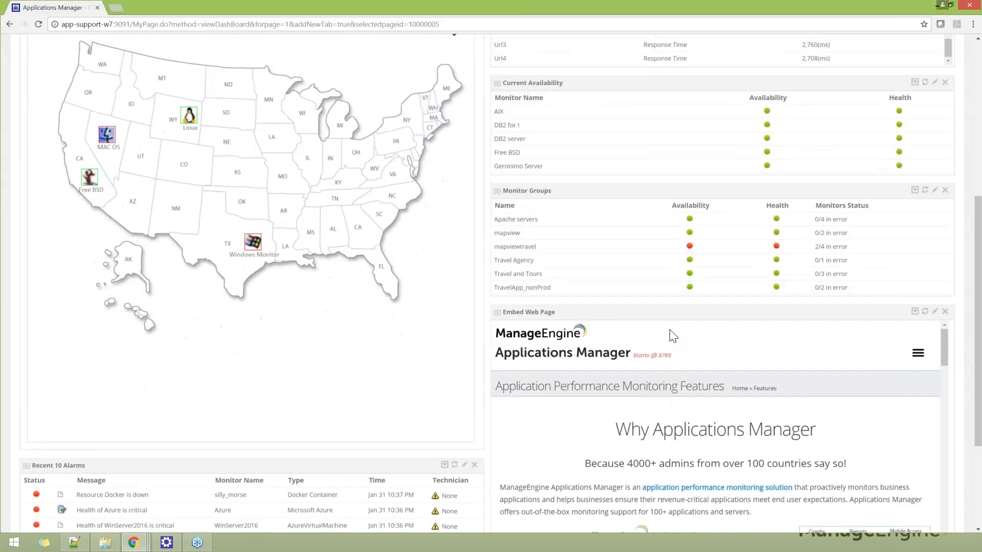
scroll(668, 334, down, 1)
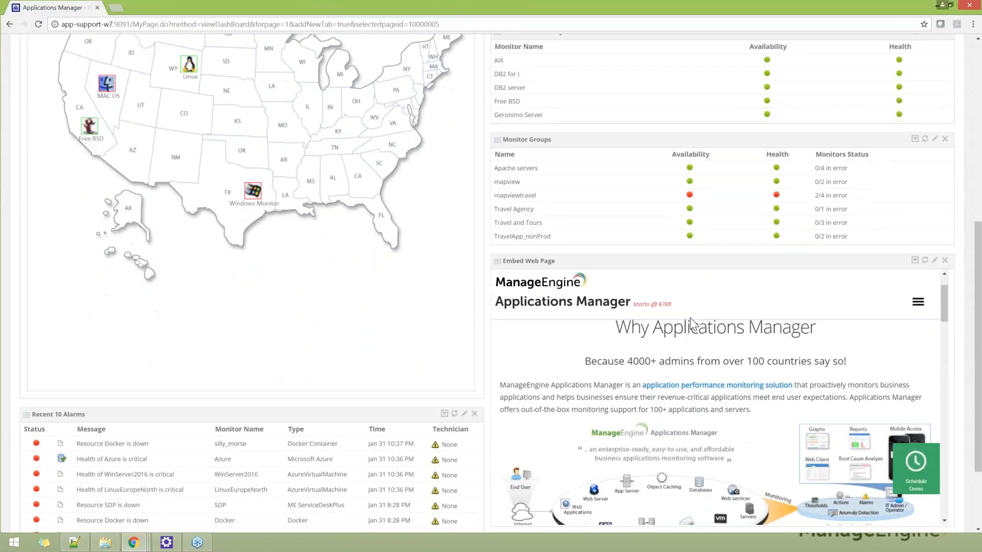
scroll(690, 323, down, 3)
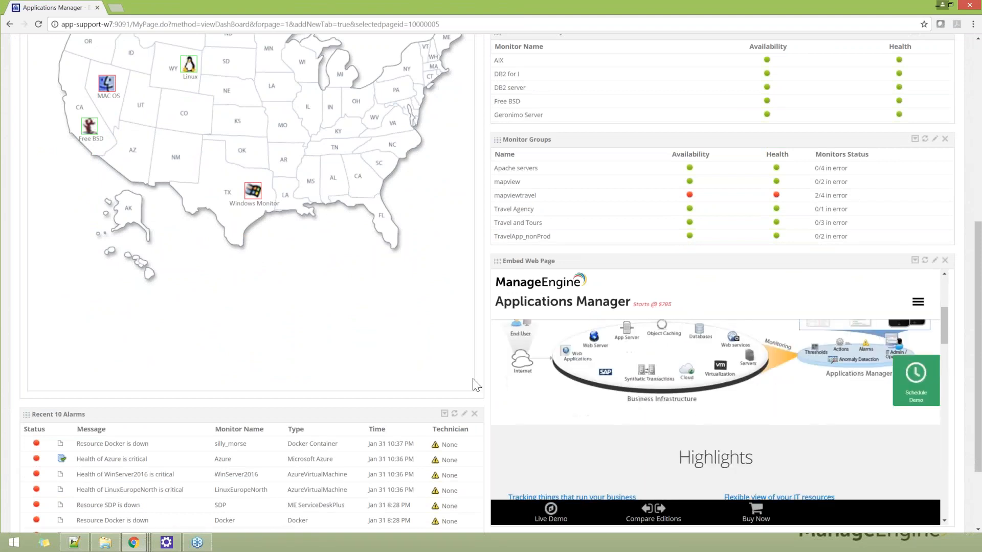
scroll(471, 374, down, 1)
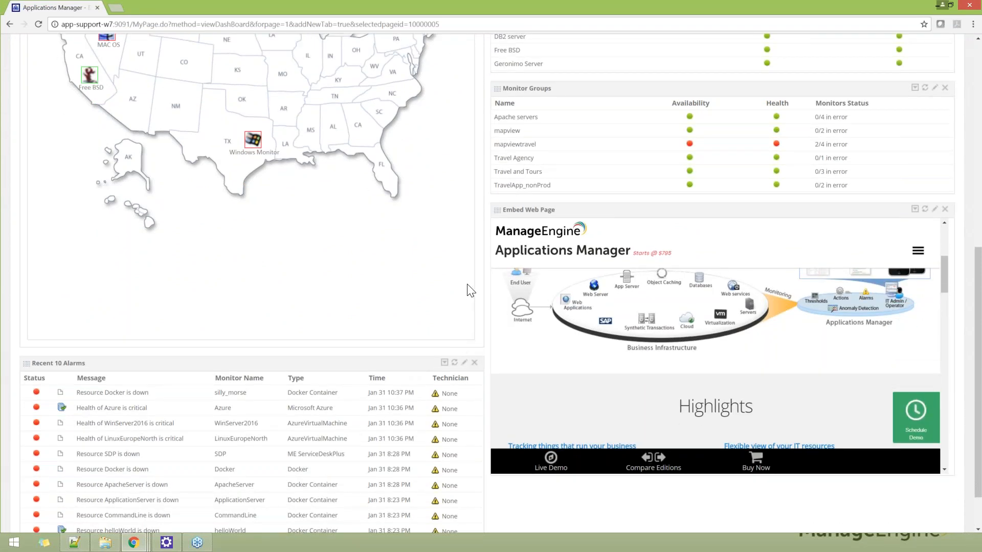
click(935, 210)
triple_click(135, 164)
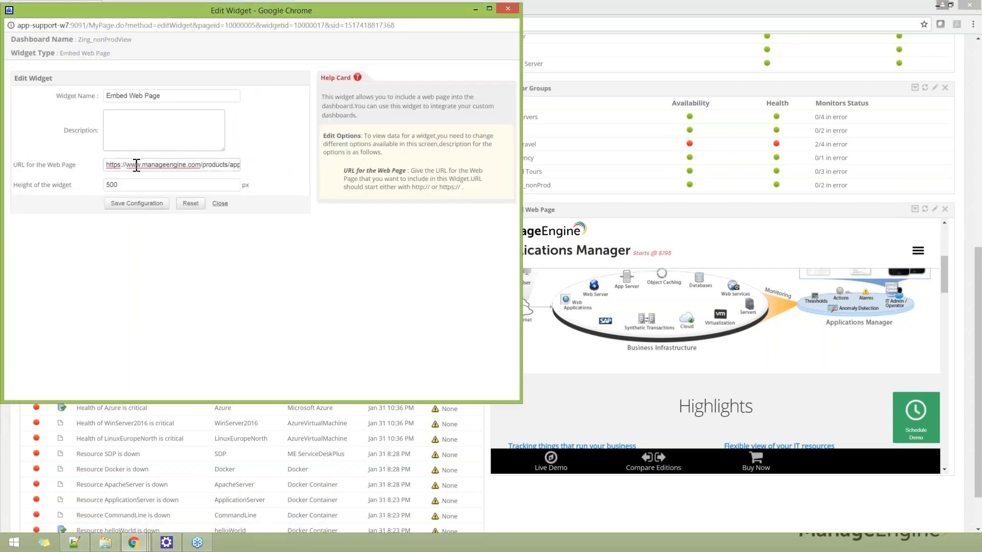
click(220, 203)
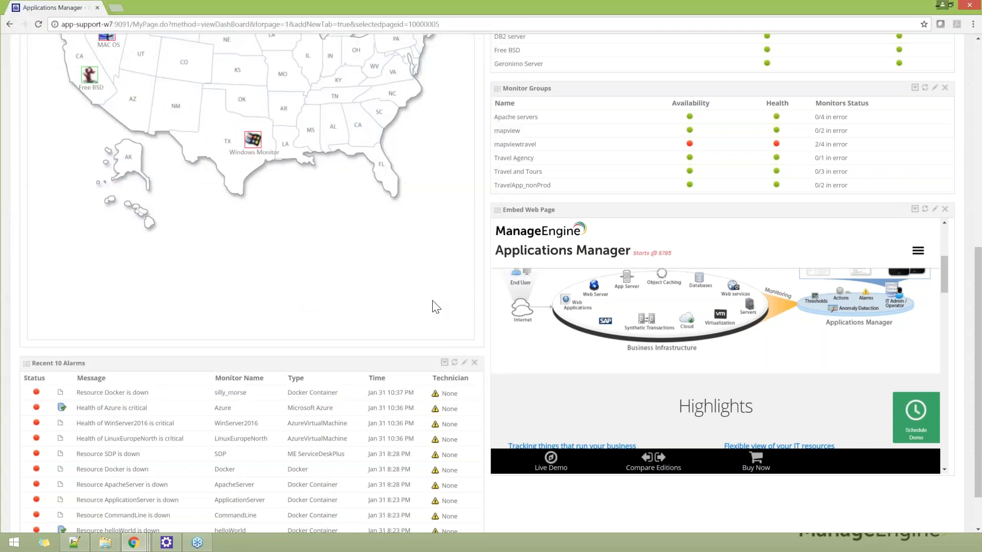
Step: Open the Recent 10 Alarms widget for editing, review the Number of Alarms choices, and close the settings without saving
scroll(432, 307, down, 1)
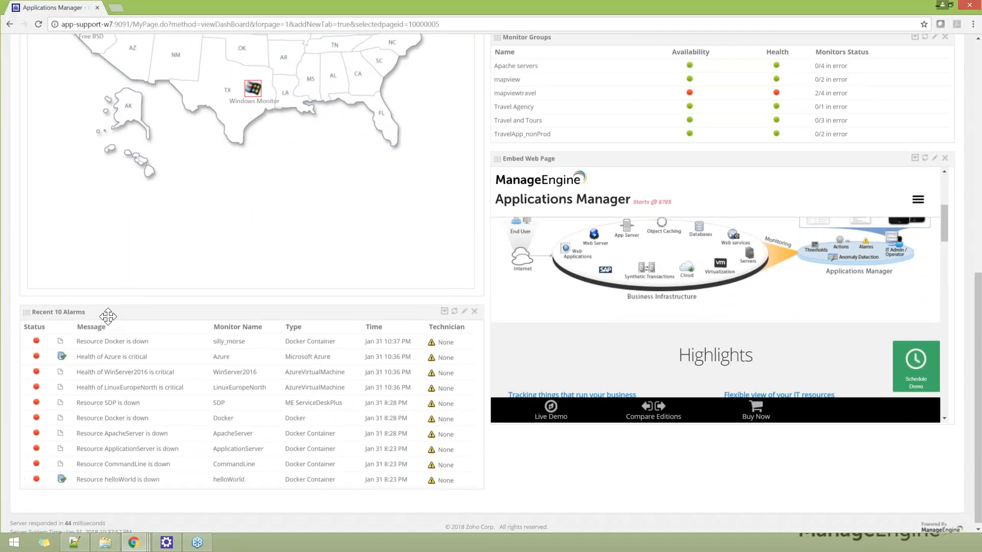
click(465, 311)
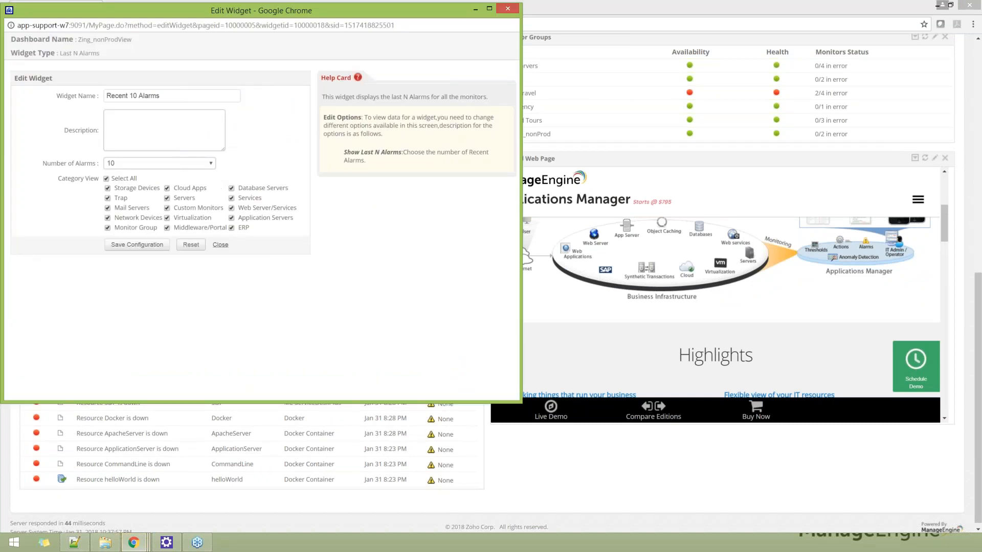
drag(44, 163, 98, 165)
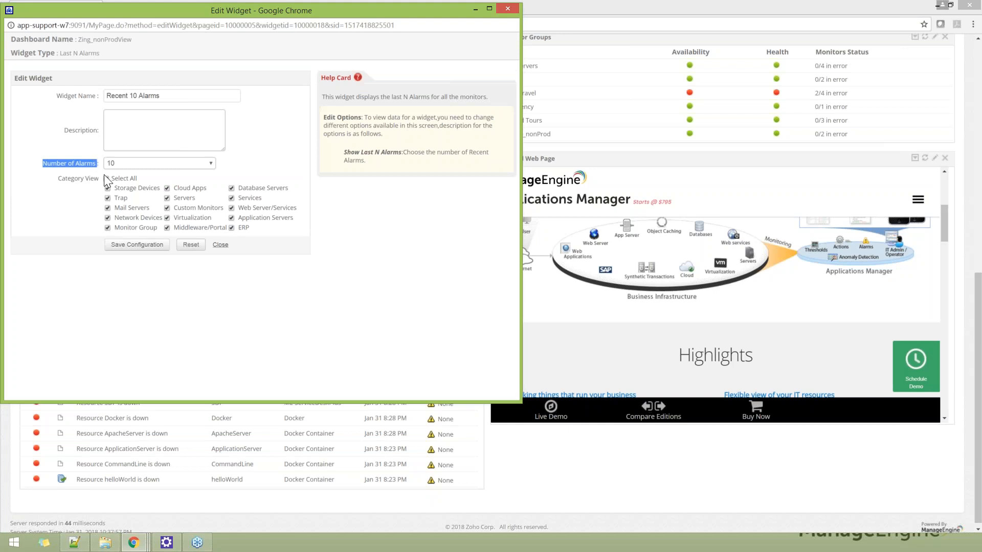
click(211, 164)
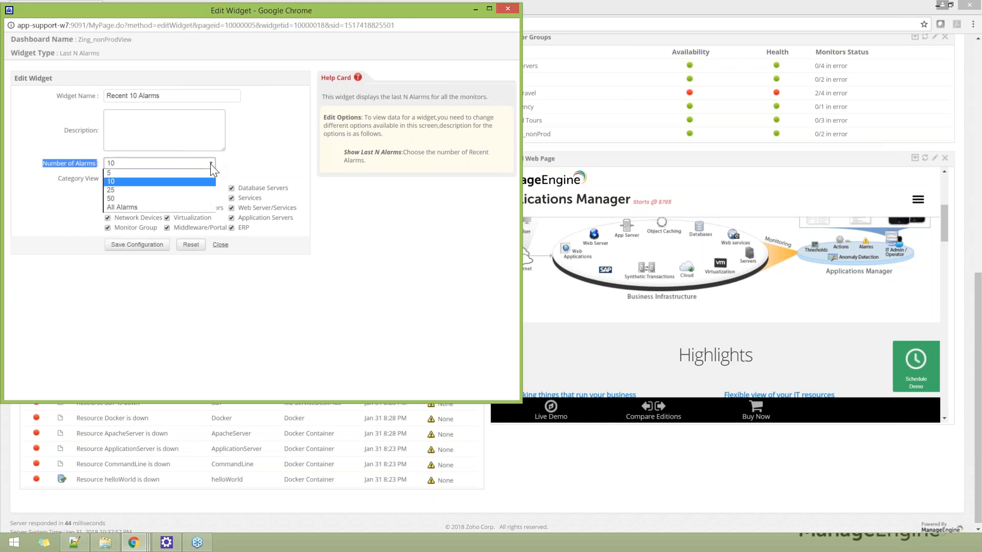
click(275, 179)
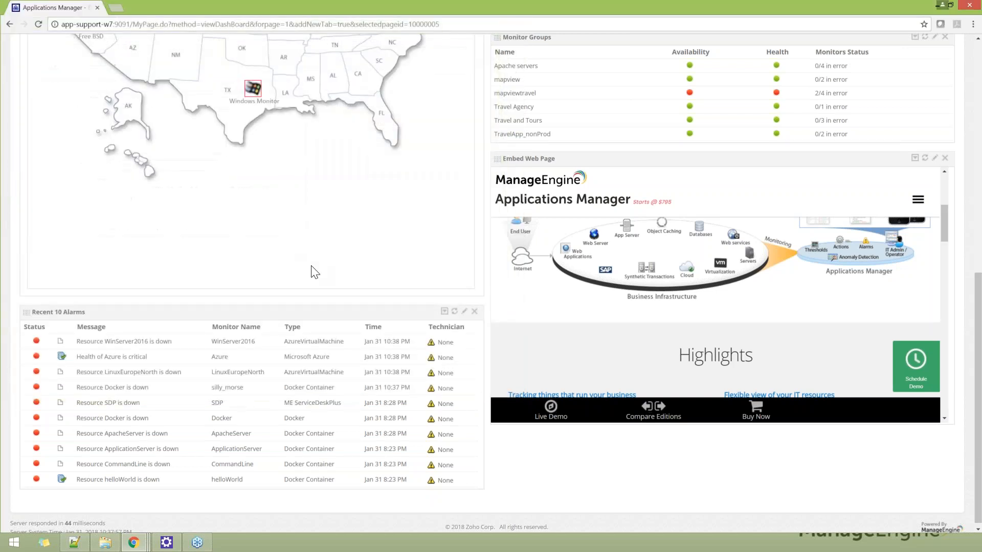
Step: Display the Publish Dashboard code for Zing_nonProdView, highlight the Javascript Code Snippet note, and close the dialog
scroll(315, 272, up, 6)
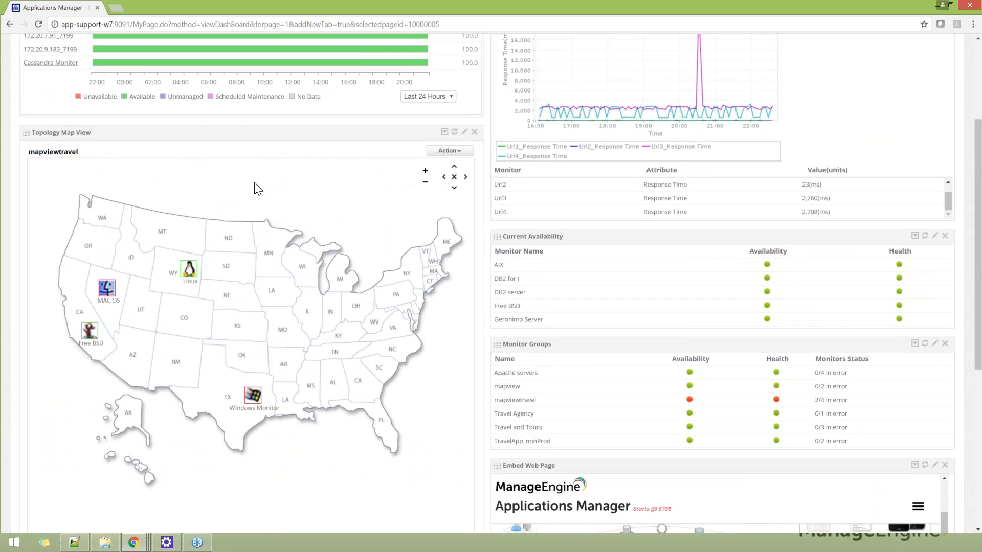
mouse_move(188, 273)
scroll(447, 323, up, 3)
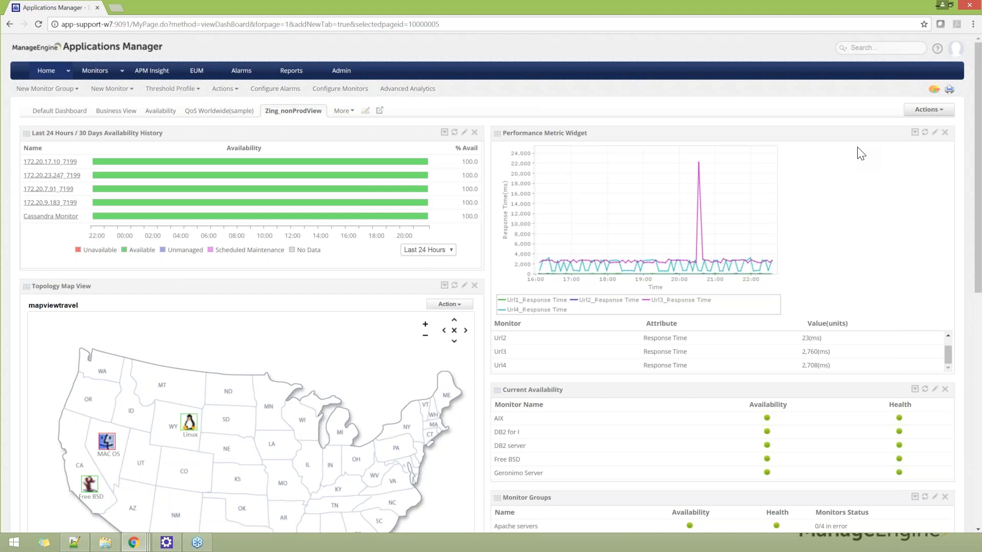
click(944, 118)
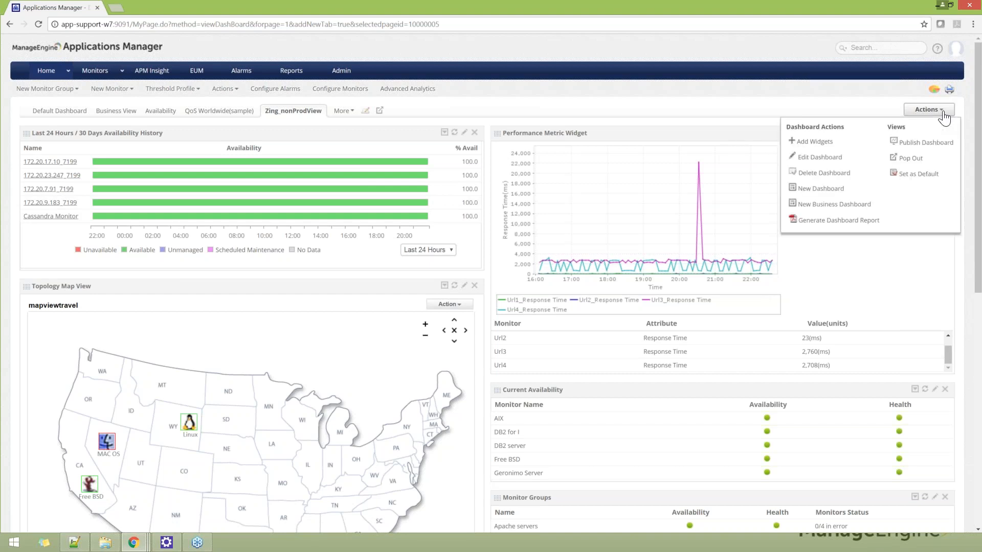
click(919, 145)
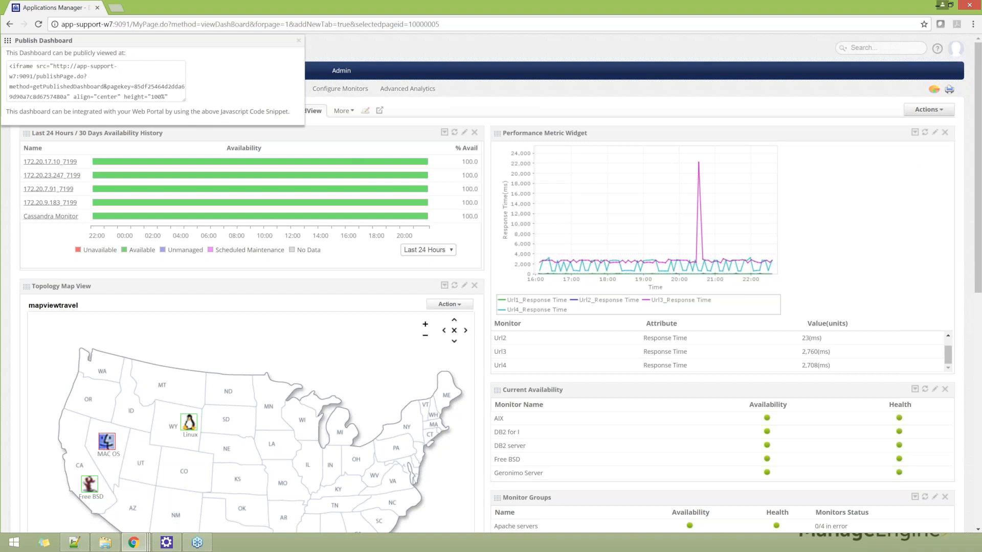
drag(220, 113, 293, 117)
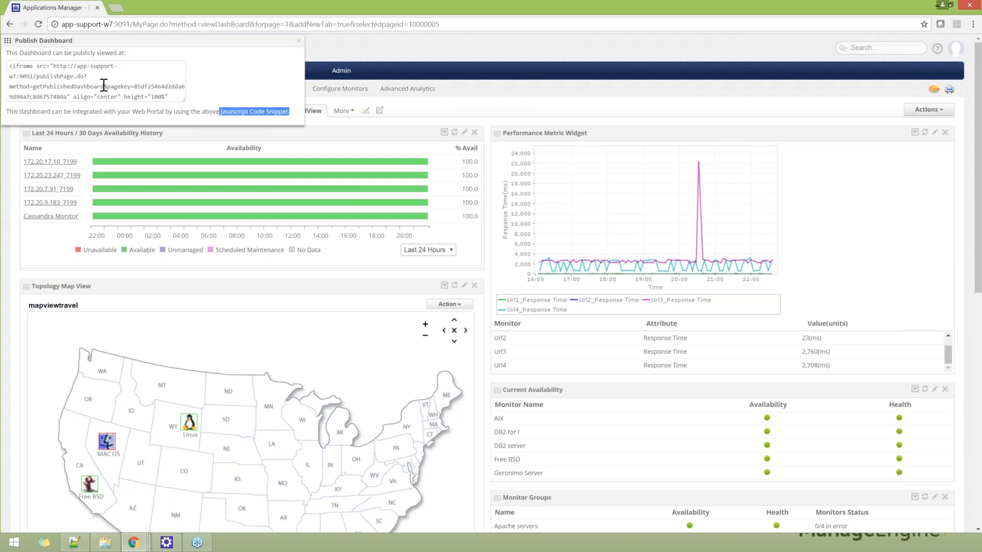
click(299, 41)
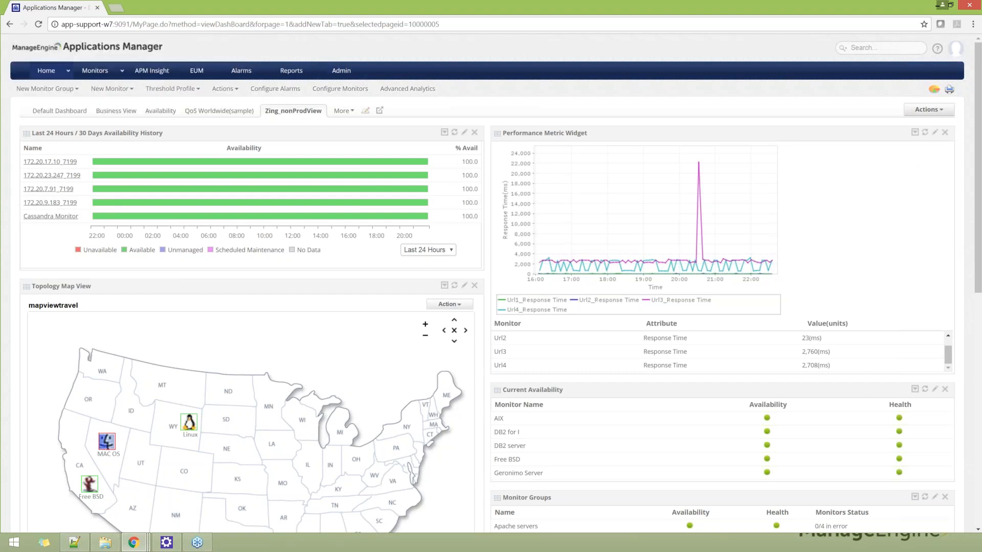
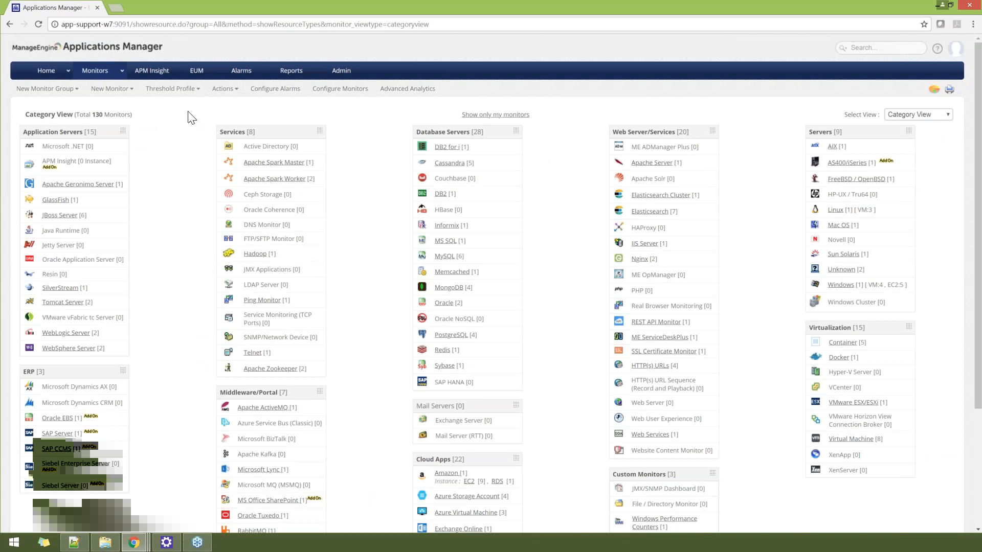
Step: Look through the monitor types in the monitors' Category View and display the search scope options
scroll(373, 182, down, 3)
scroll(372, 220, down, 1)
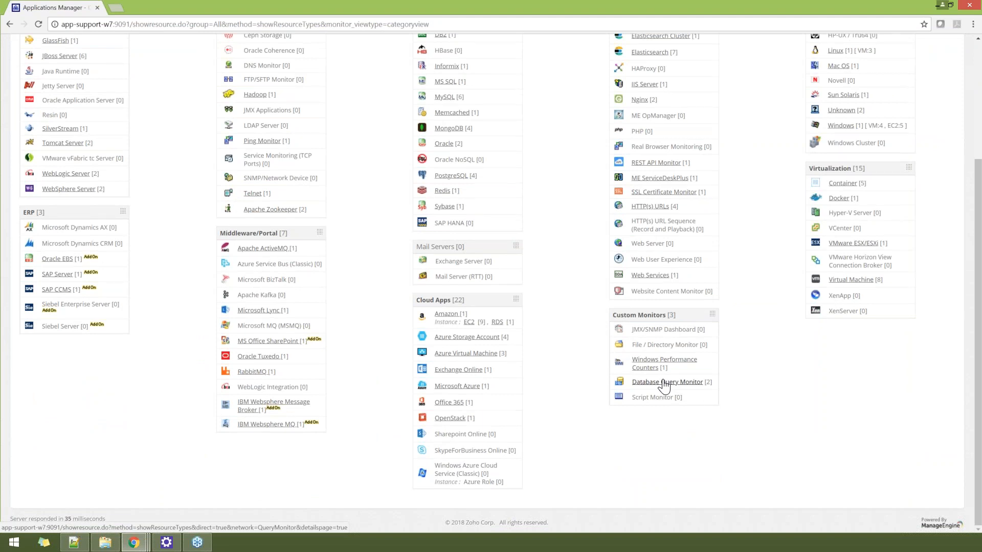
scroll(355, 284, up, 1)
scroll(357, 288, up, 1)
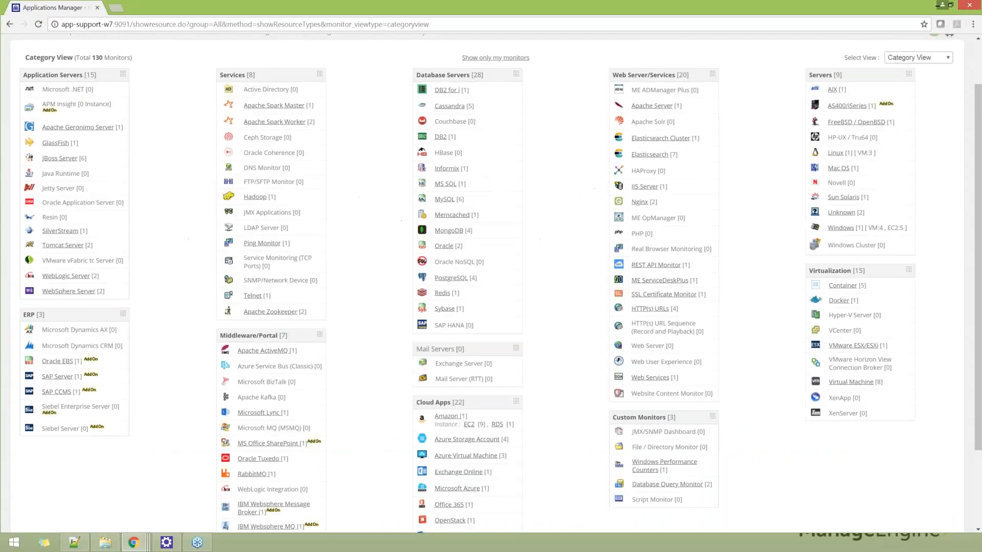
scroll(894, 82, up, 2)
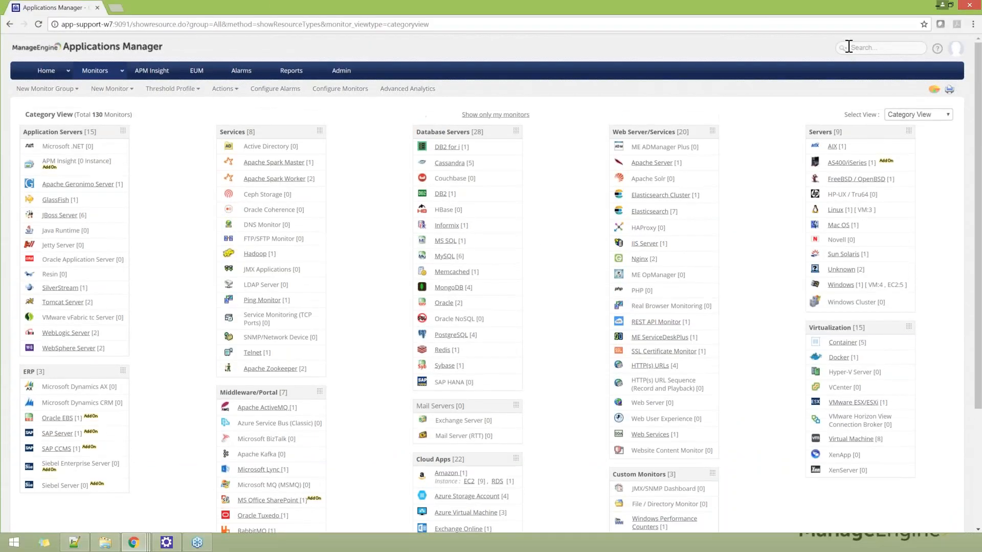
click(843, 47)
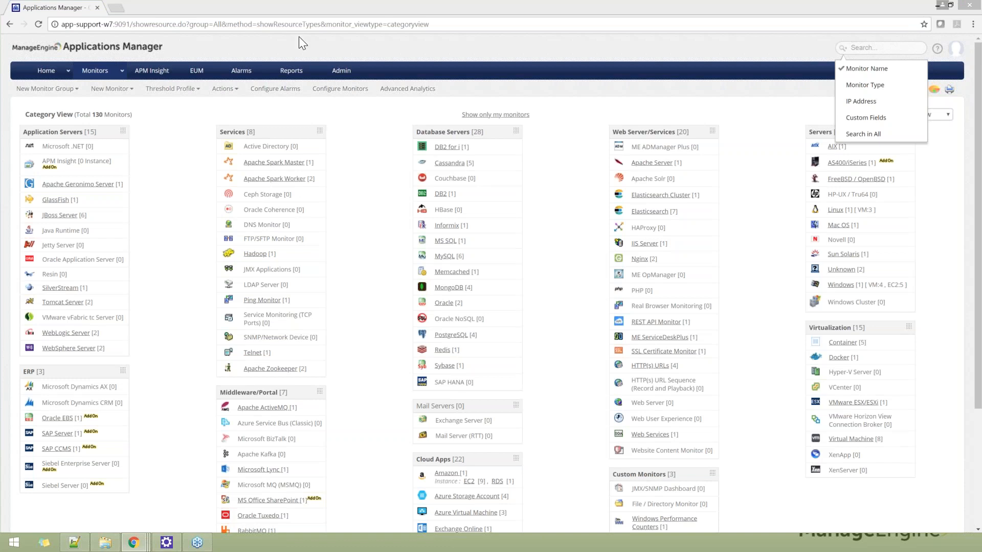
Step: View the threshold profiles, select monitors without Threshold/Action association in the Threshold & Action Profile CSV export, and cancel it
click(170, 88)
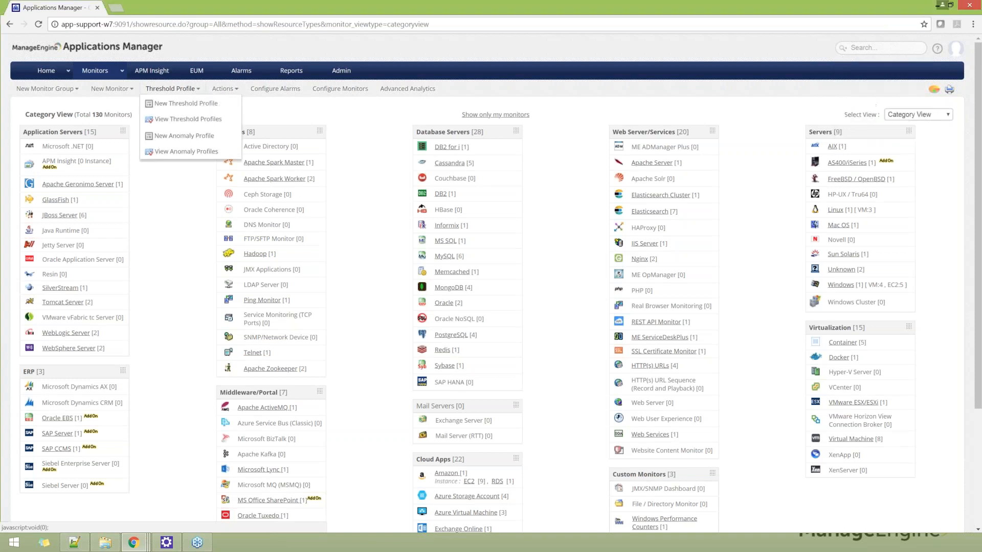
click(188, 122)
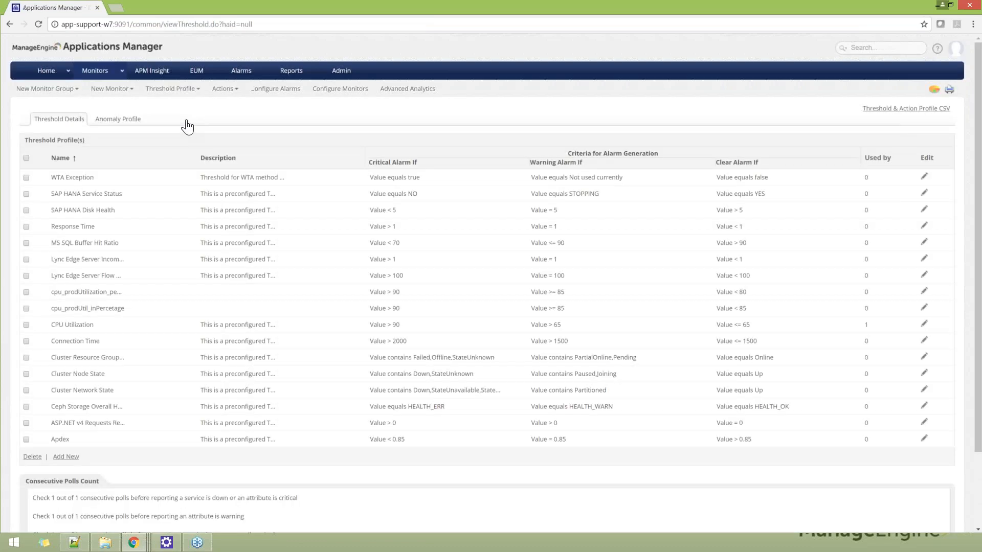
click(876, 109)
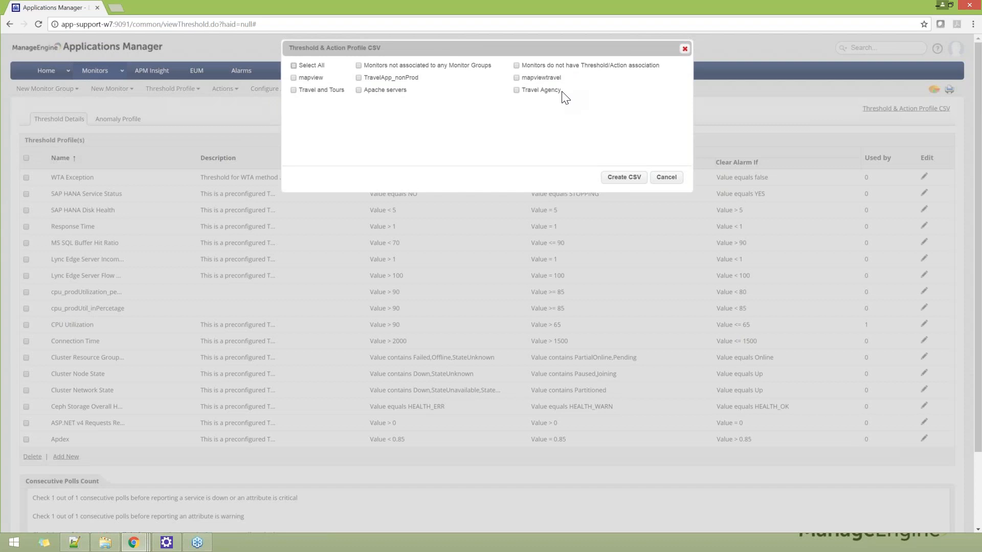
click(516, 65)
click(666, 179)
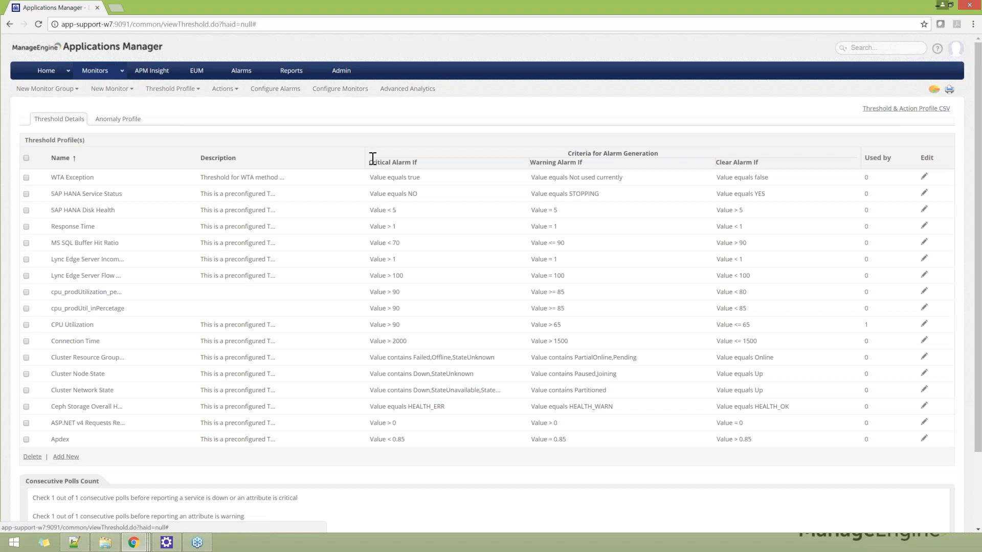
Step: Open the Default Dashboard and look through its widgets, from Infrastructure Snapshot down to the mapviewtravel Topology Map View
click(46, 71)
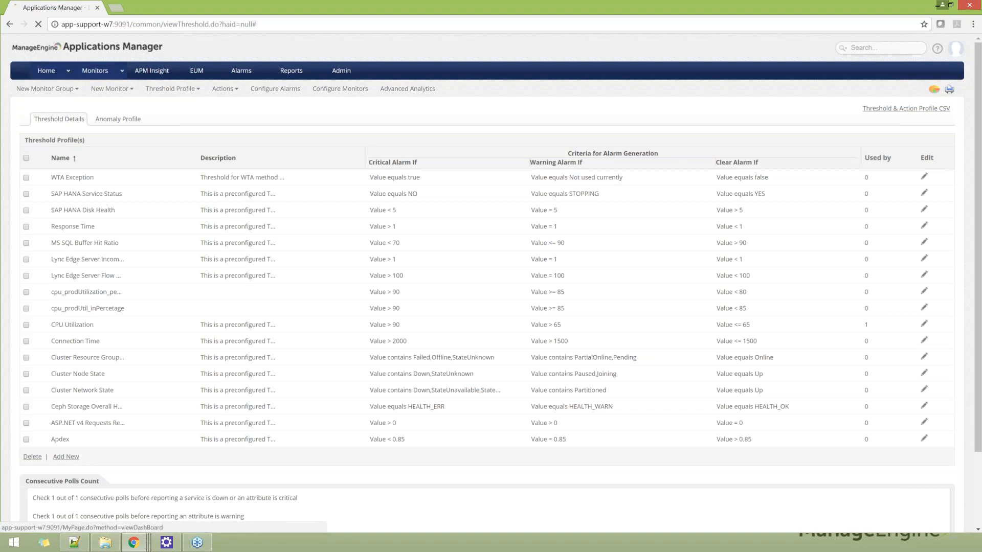
scroll(573, 196, down, 20)
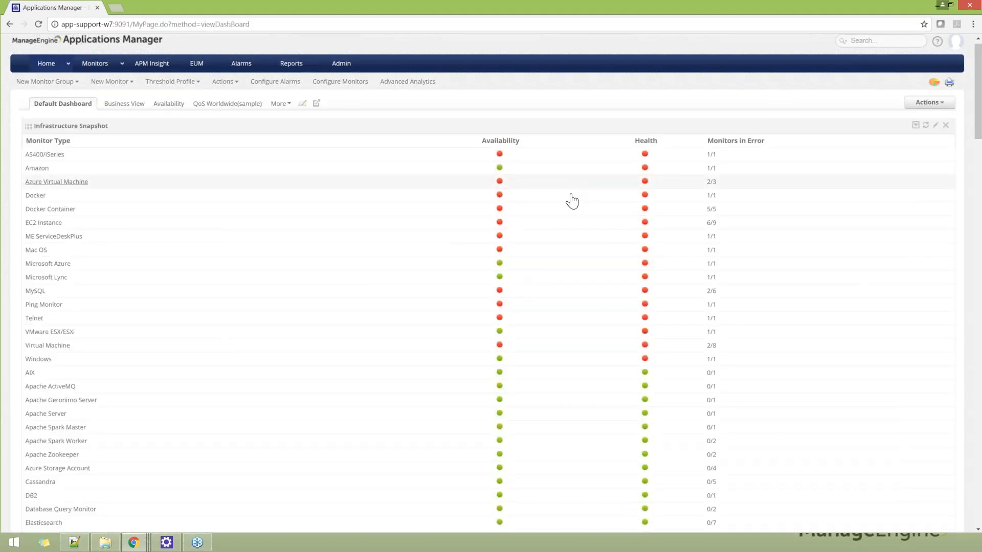
scroll(571, 206, up, 3)
scroll(571, 207, down, 7)
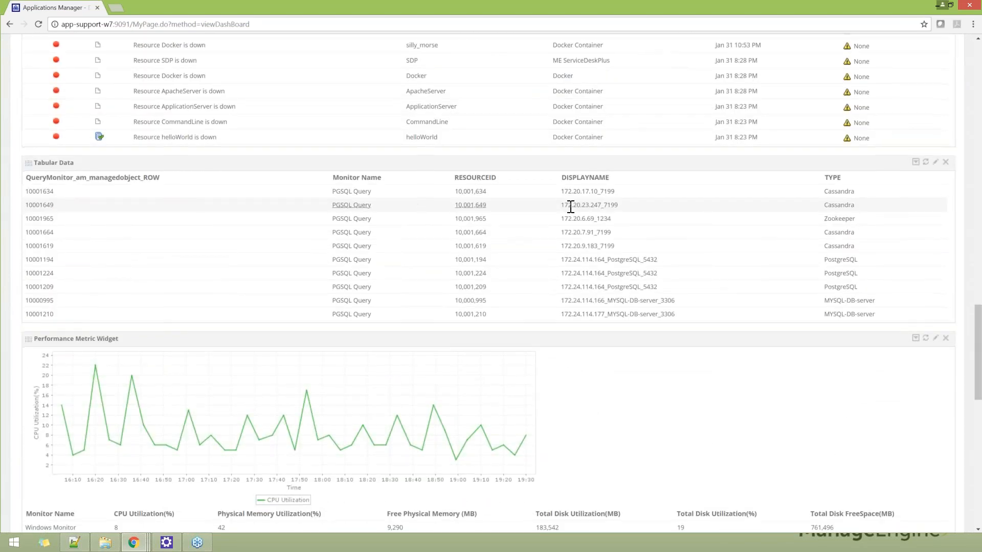
scroll(570, 206, down, 2)
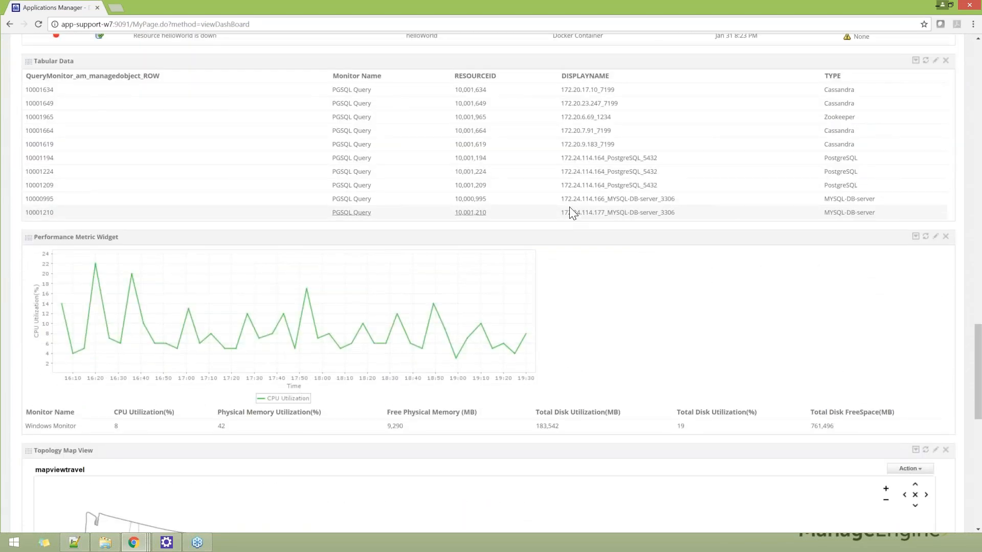
scroll(569, 207, down, 10)
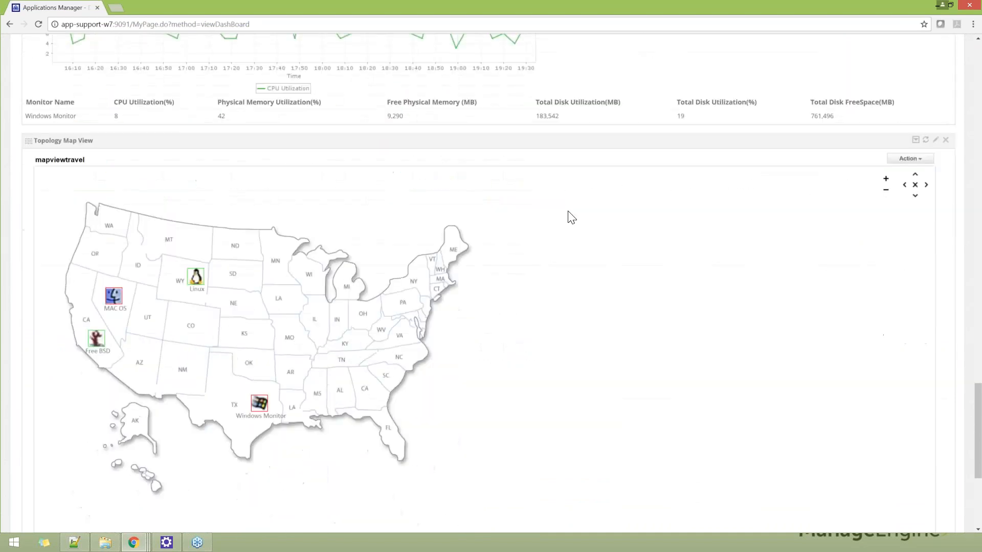
scroll(578, 244, up, 12)
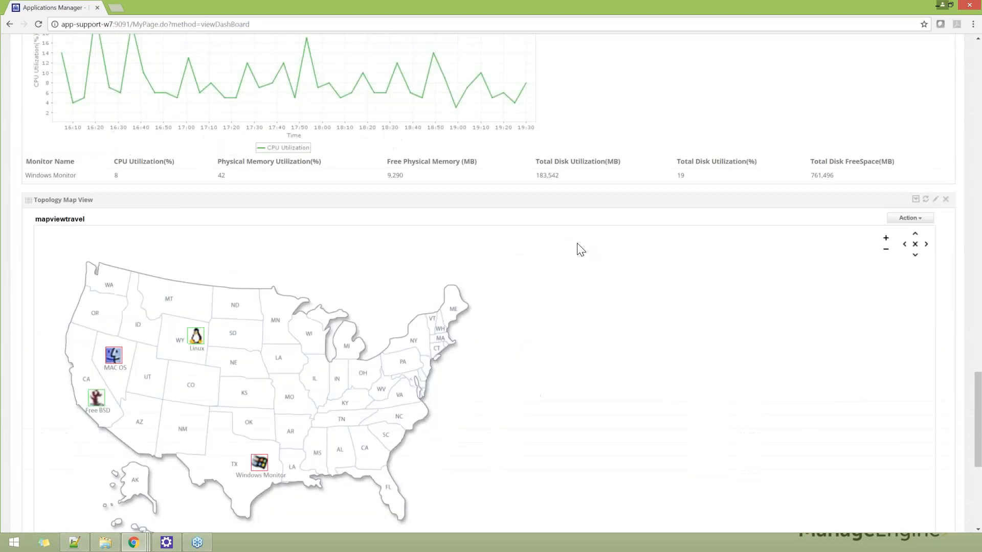
scroll(893, 177, down, 4)
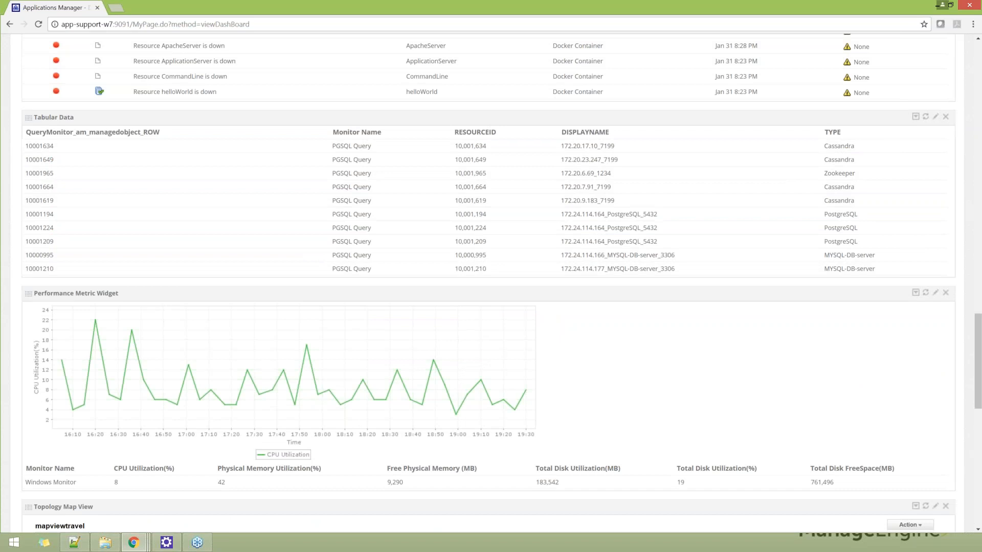
scroll(382, 169, up, 20)
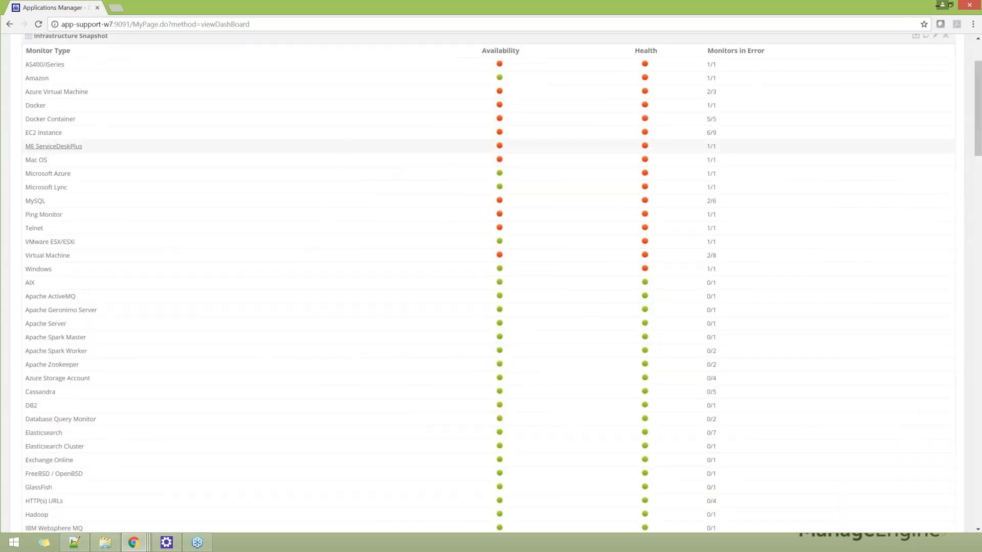
scroll(343, 151, up, 2)
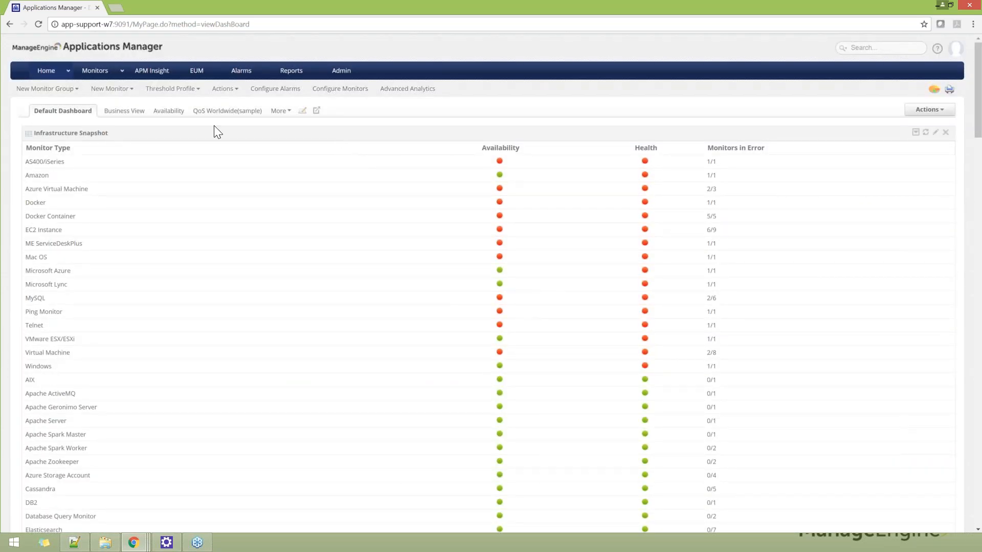
Step: Display the Default Dashboard's available actions, and examine its Infrastructure Snapshot, Monitor Groups, Performance Metric and Recent 10 Alarms widgets
scroll(214, 132, down, 2)
scroll(562, 128, up, 3)
click(929, 109)
scroll(794, 296, down, 3)
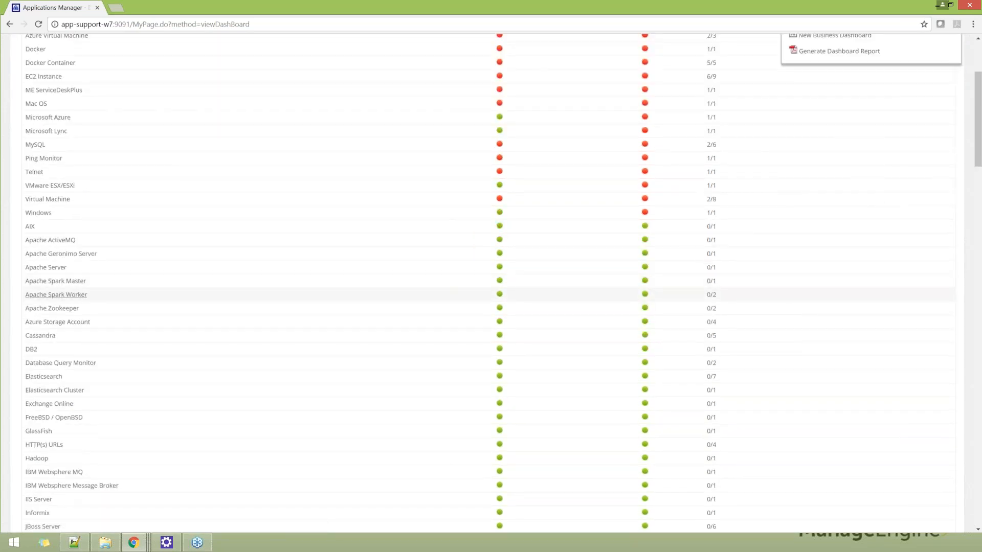
scroll(792, 299, down, 4)
scroll(790, 303, down, 5)
scroll(788, 294, down, 5)
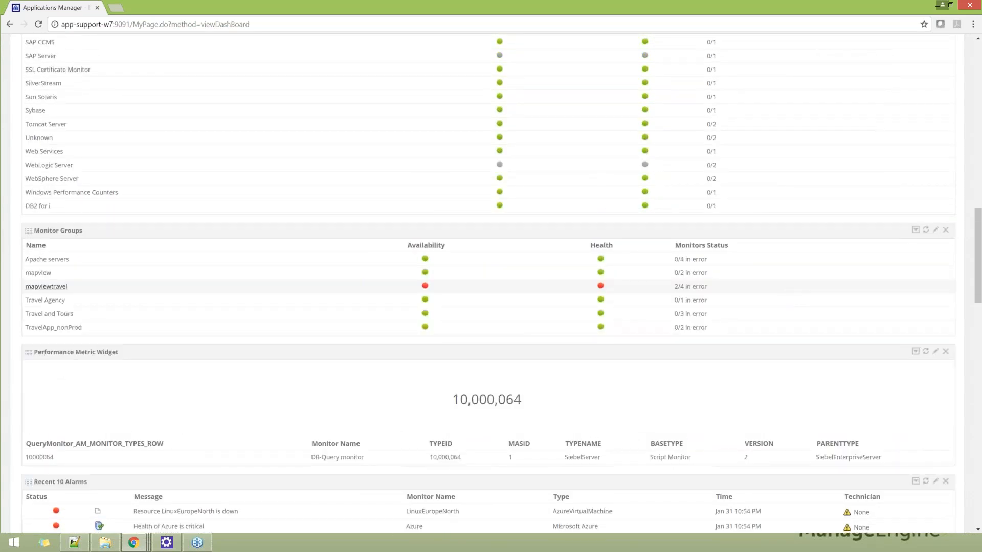
scroll(26, 369, down, 2)
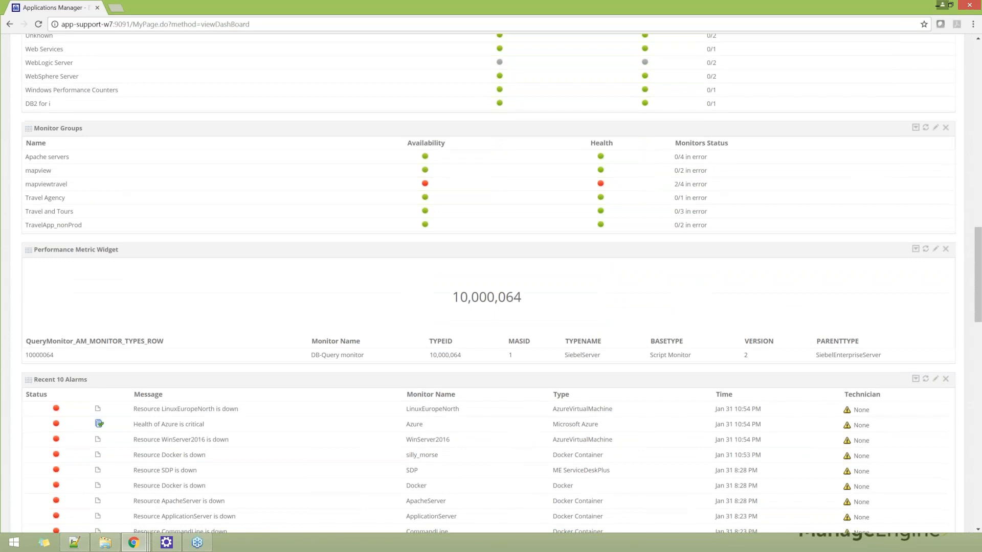